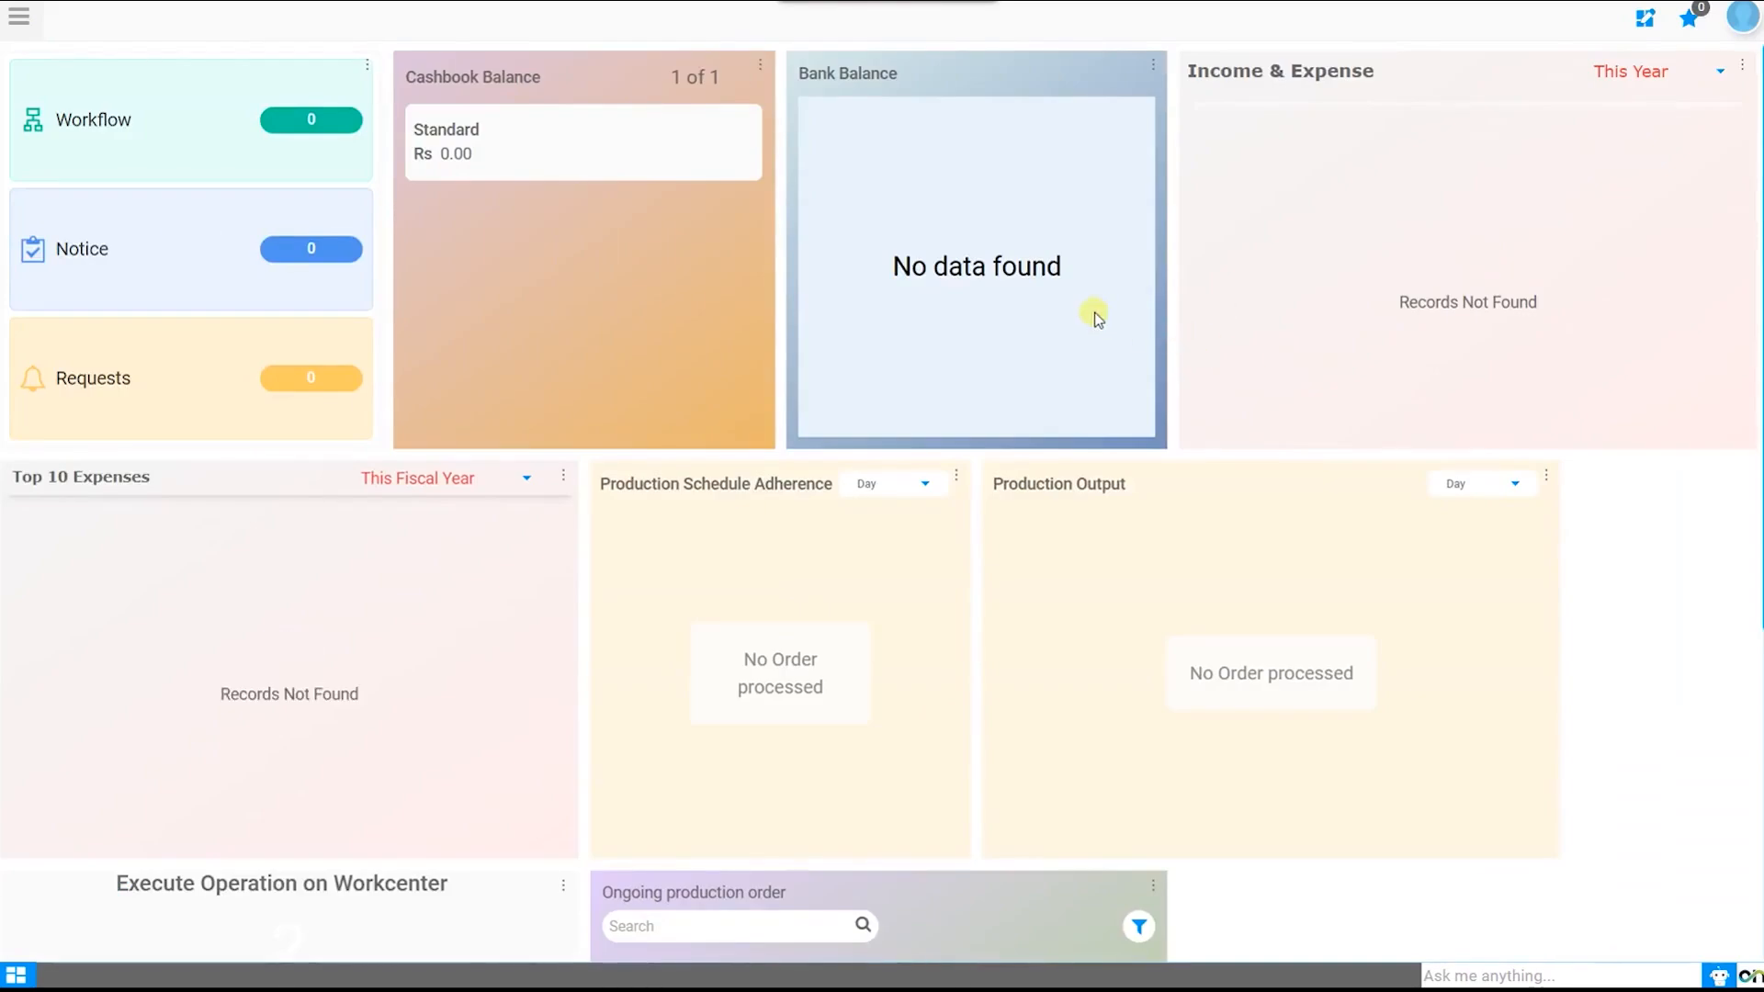
Step: Turn off Apply Filter in the Sonic Ventures session settings and apply the change
click(1742, 17)
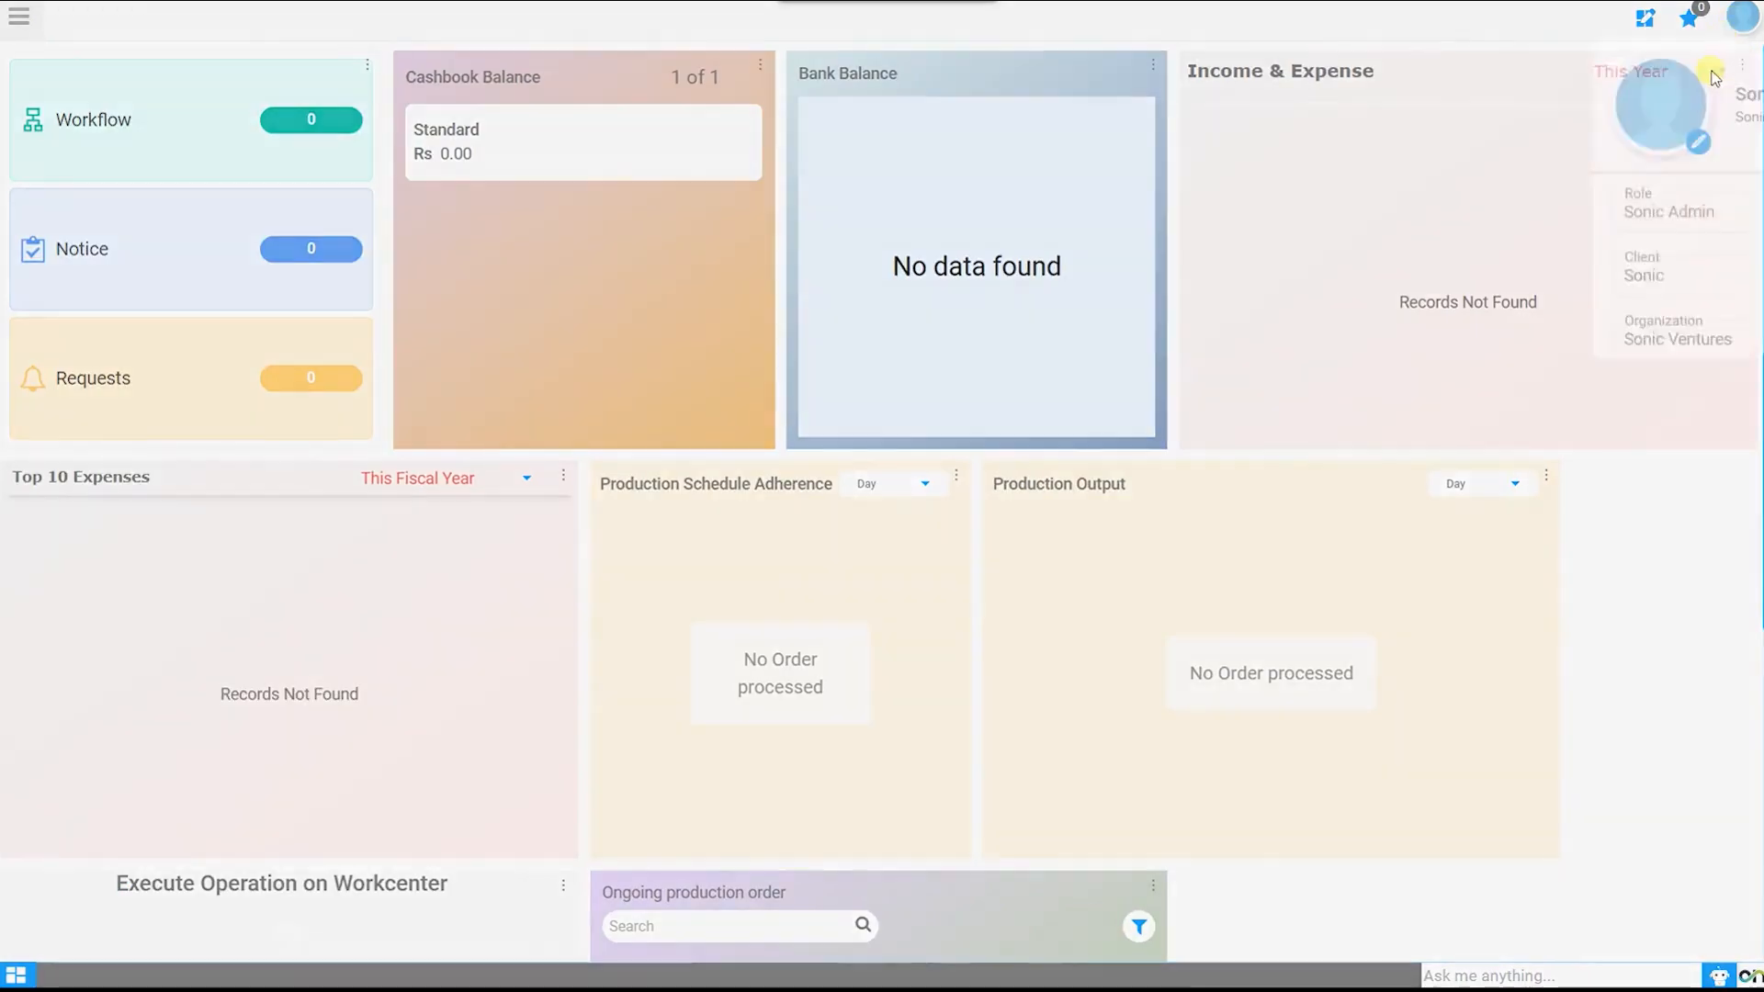
click(1475, 459)
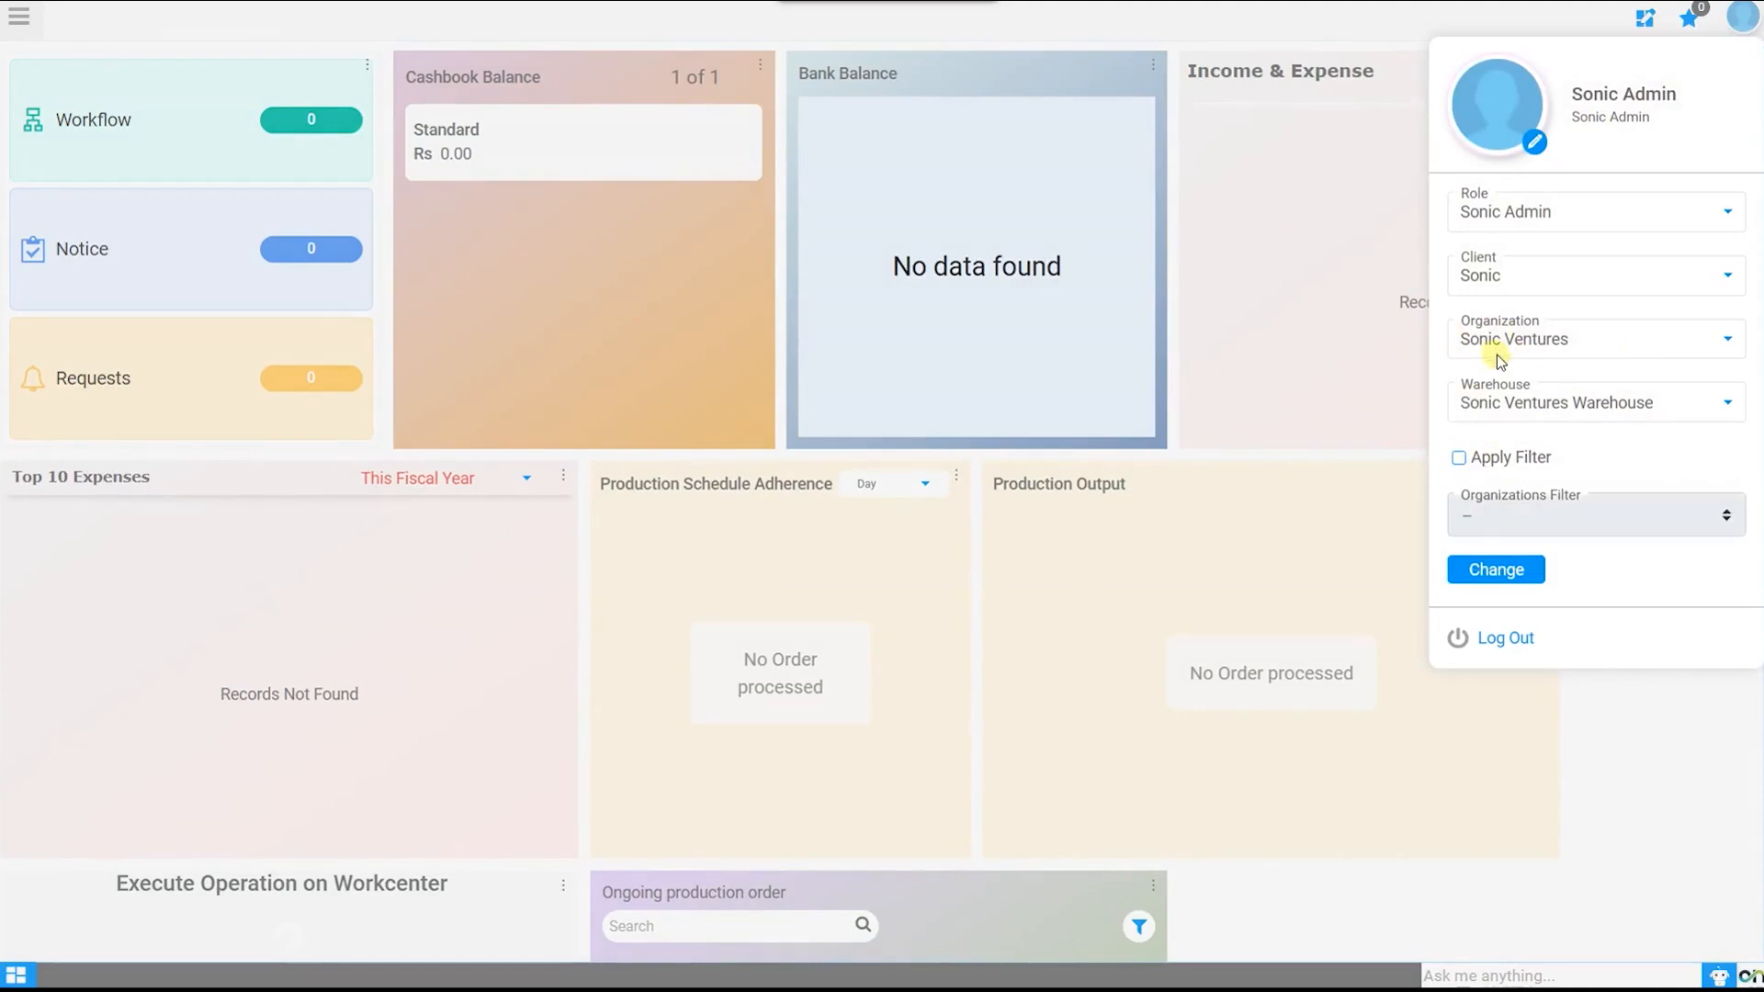
click(1517, 571)
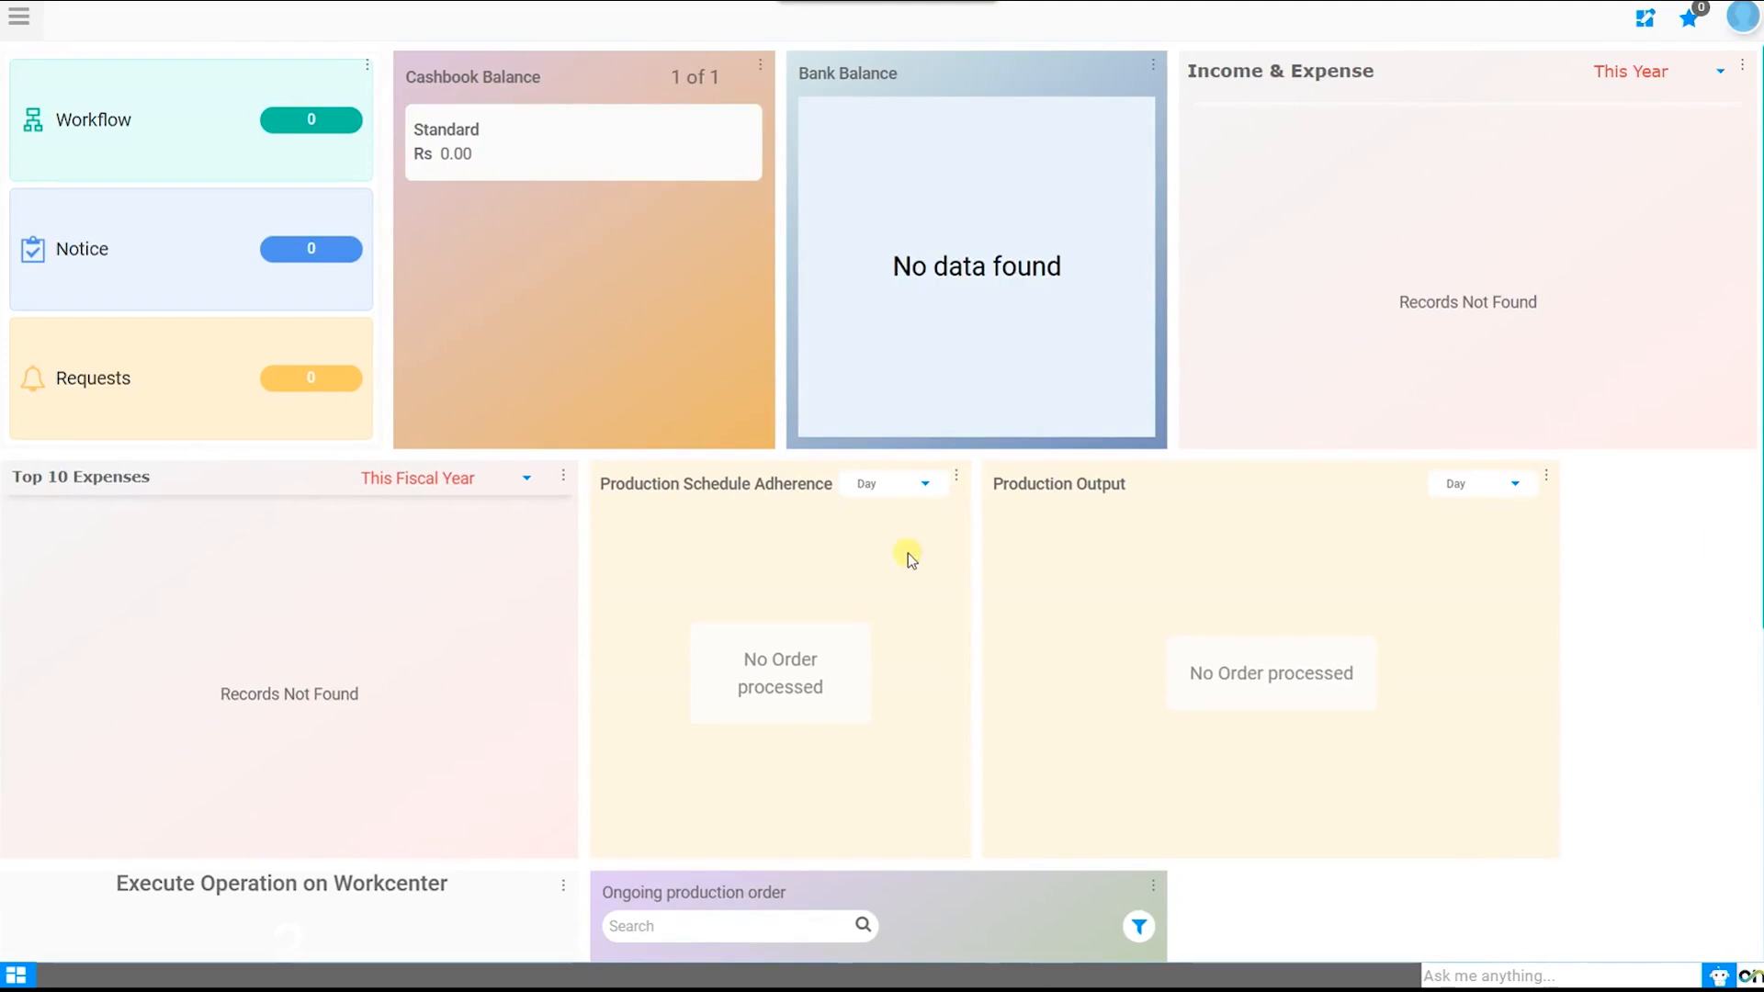
Step: Go to Master Data Management > Business Partner Centre > Vendor Master through the module menu
click(19, 17)
text(vendor m)
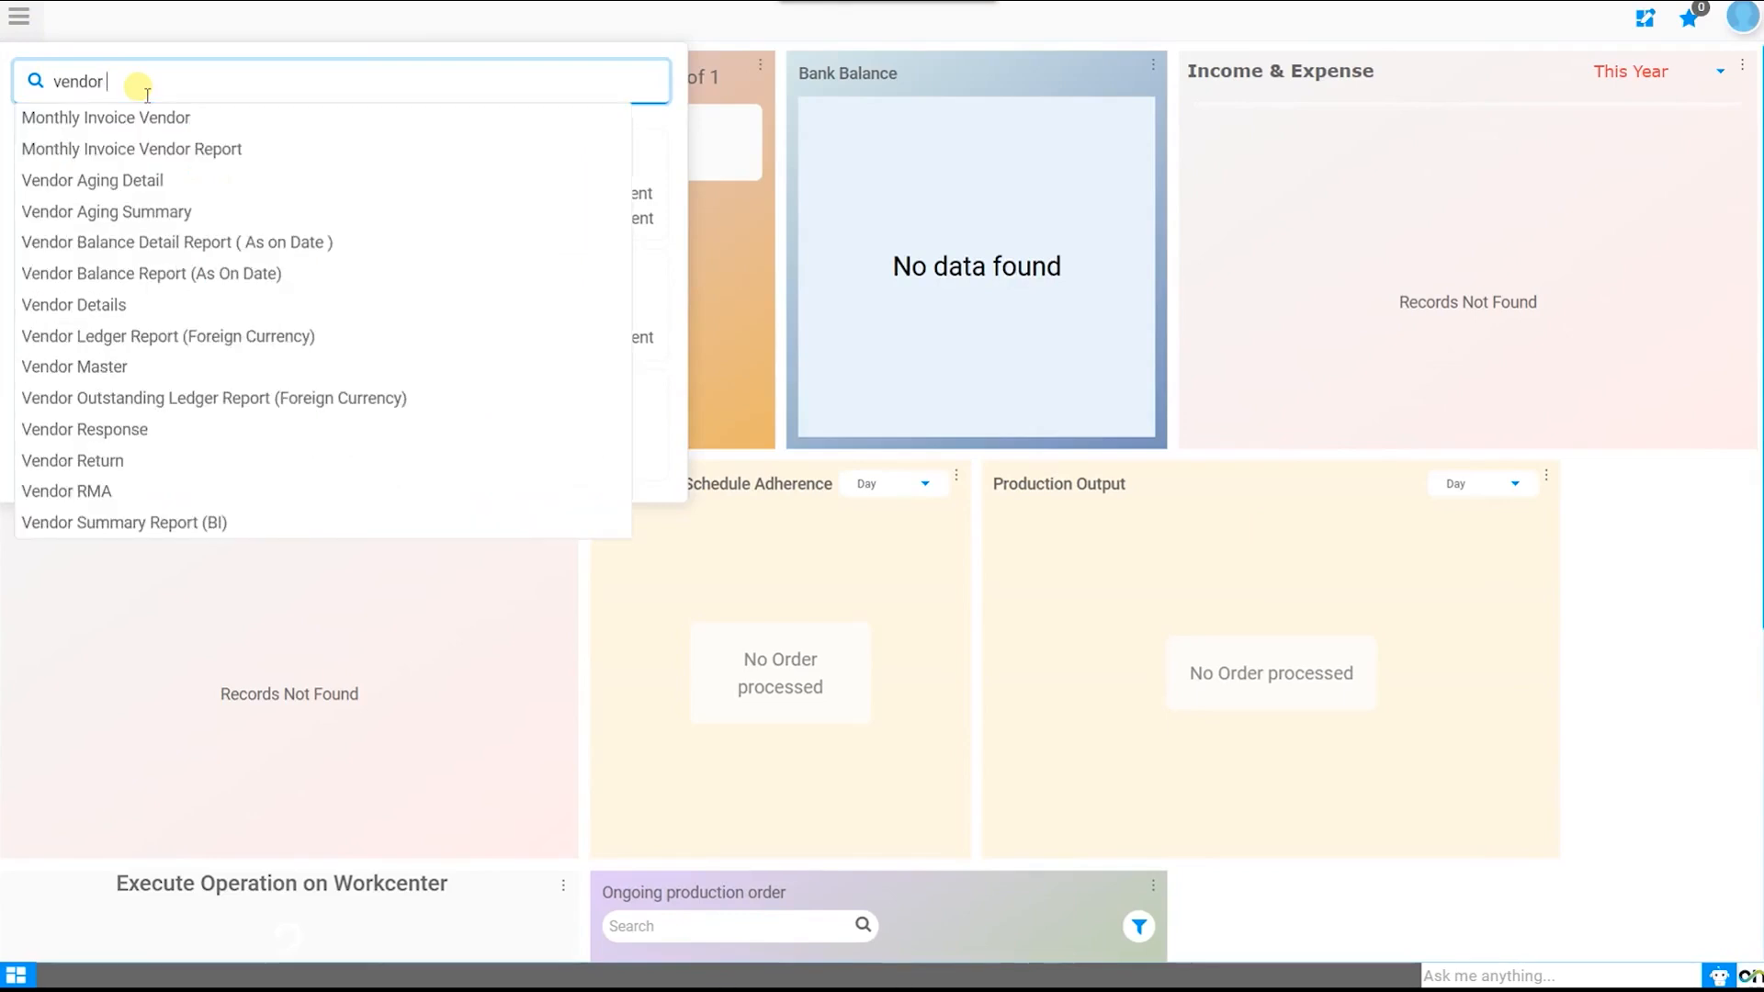
key(BackSpace)
key(BackSpace)
key(BackSpace)
key(BackSpace)
key(BackSpace)
key(BackSpace)
key(BackSpace)
key(BackSpace)
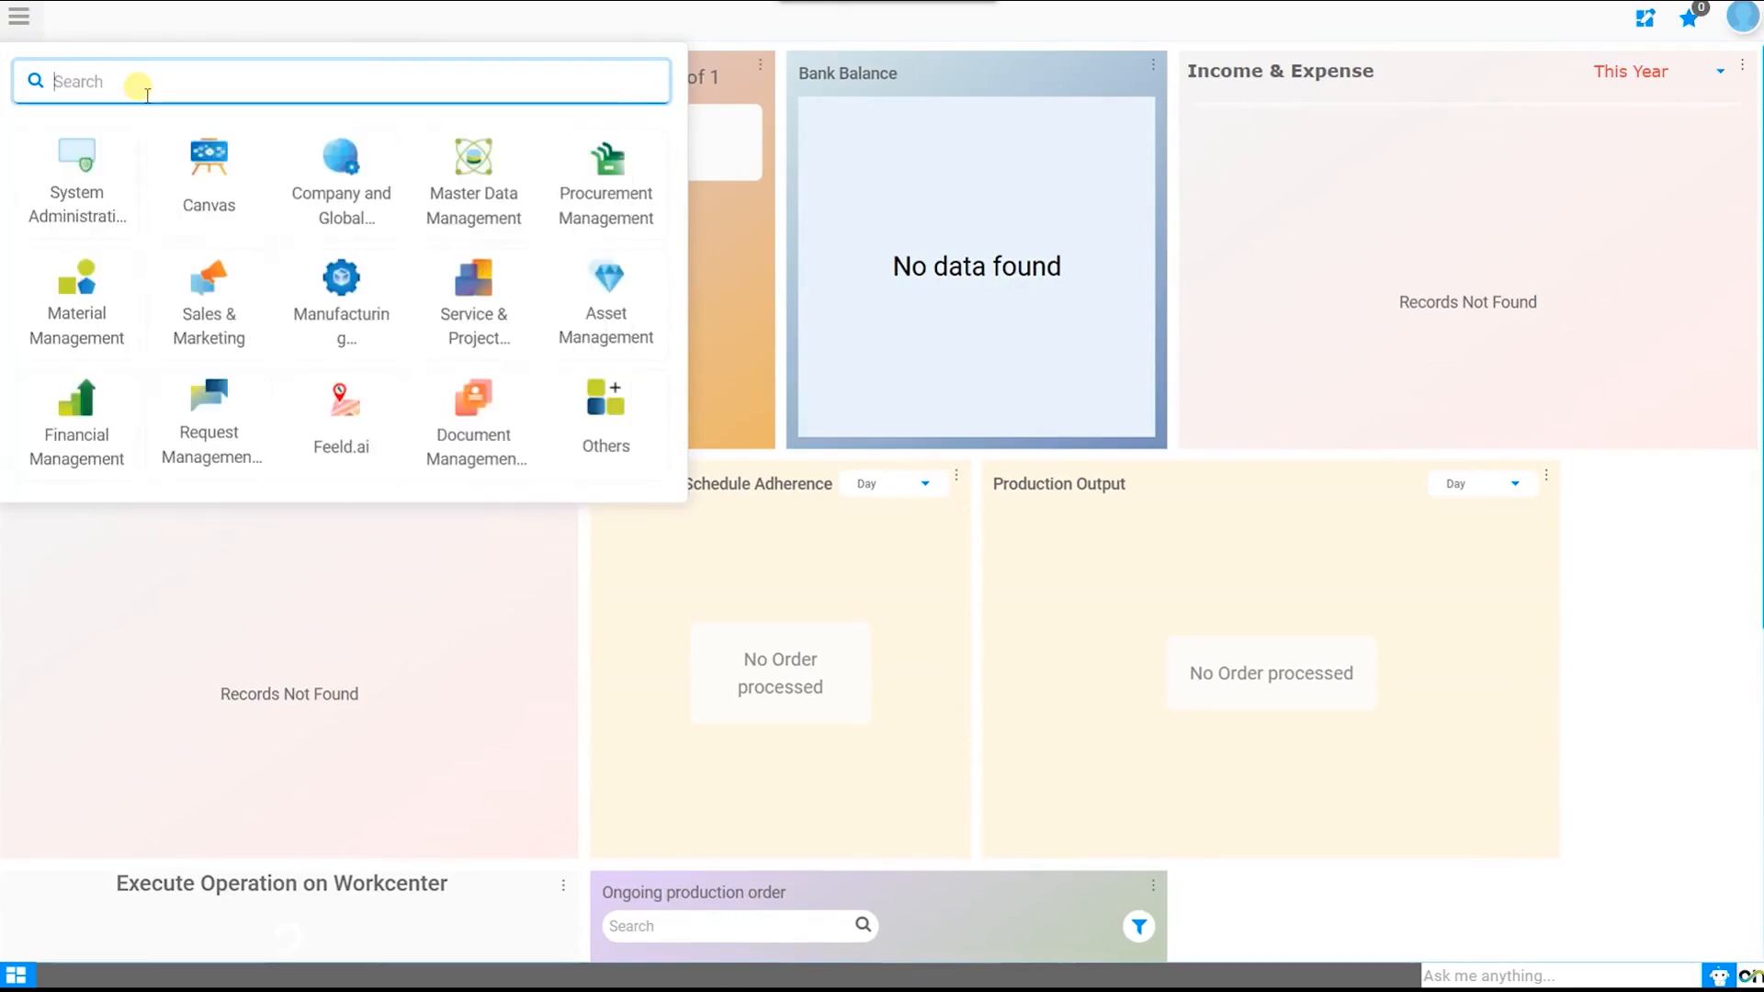
click(485, 170)
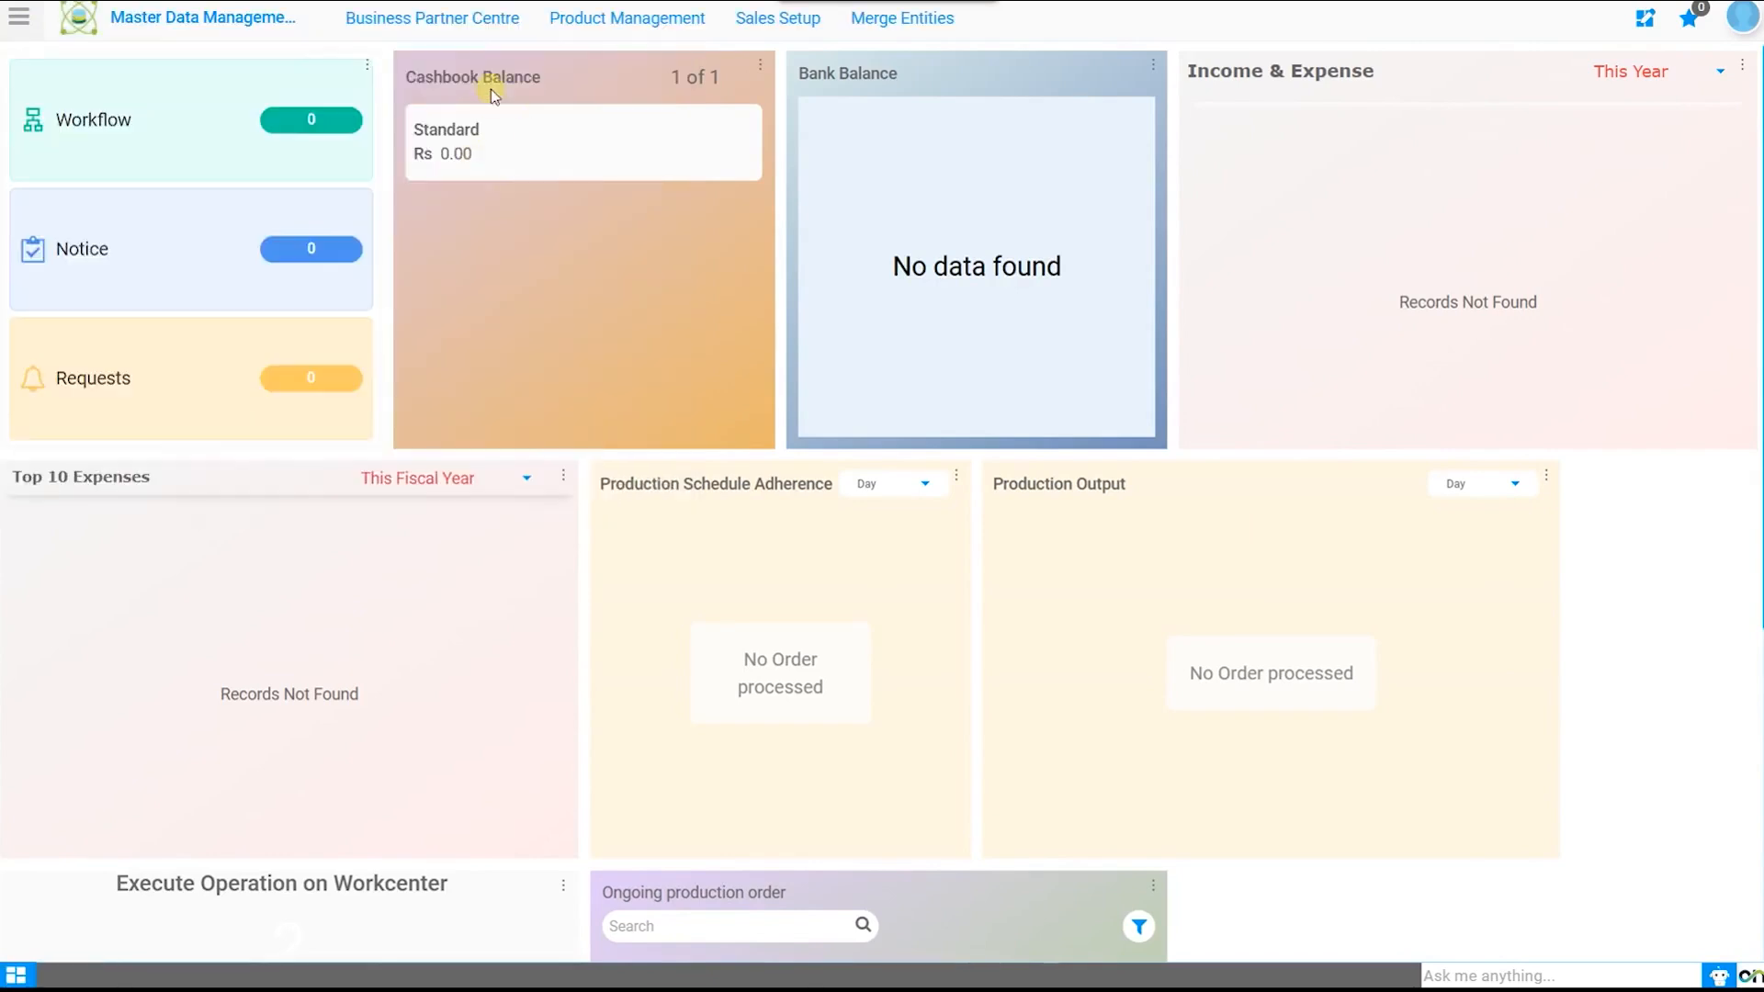
click(482, 18)
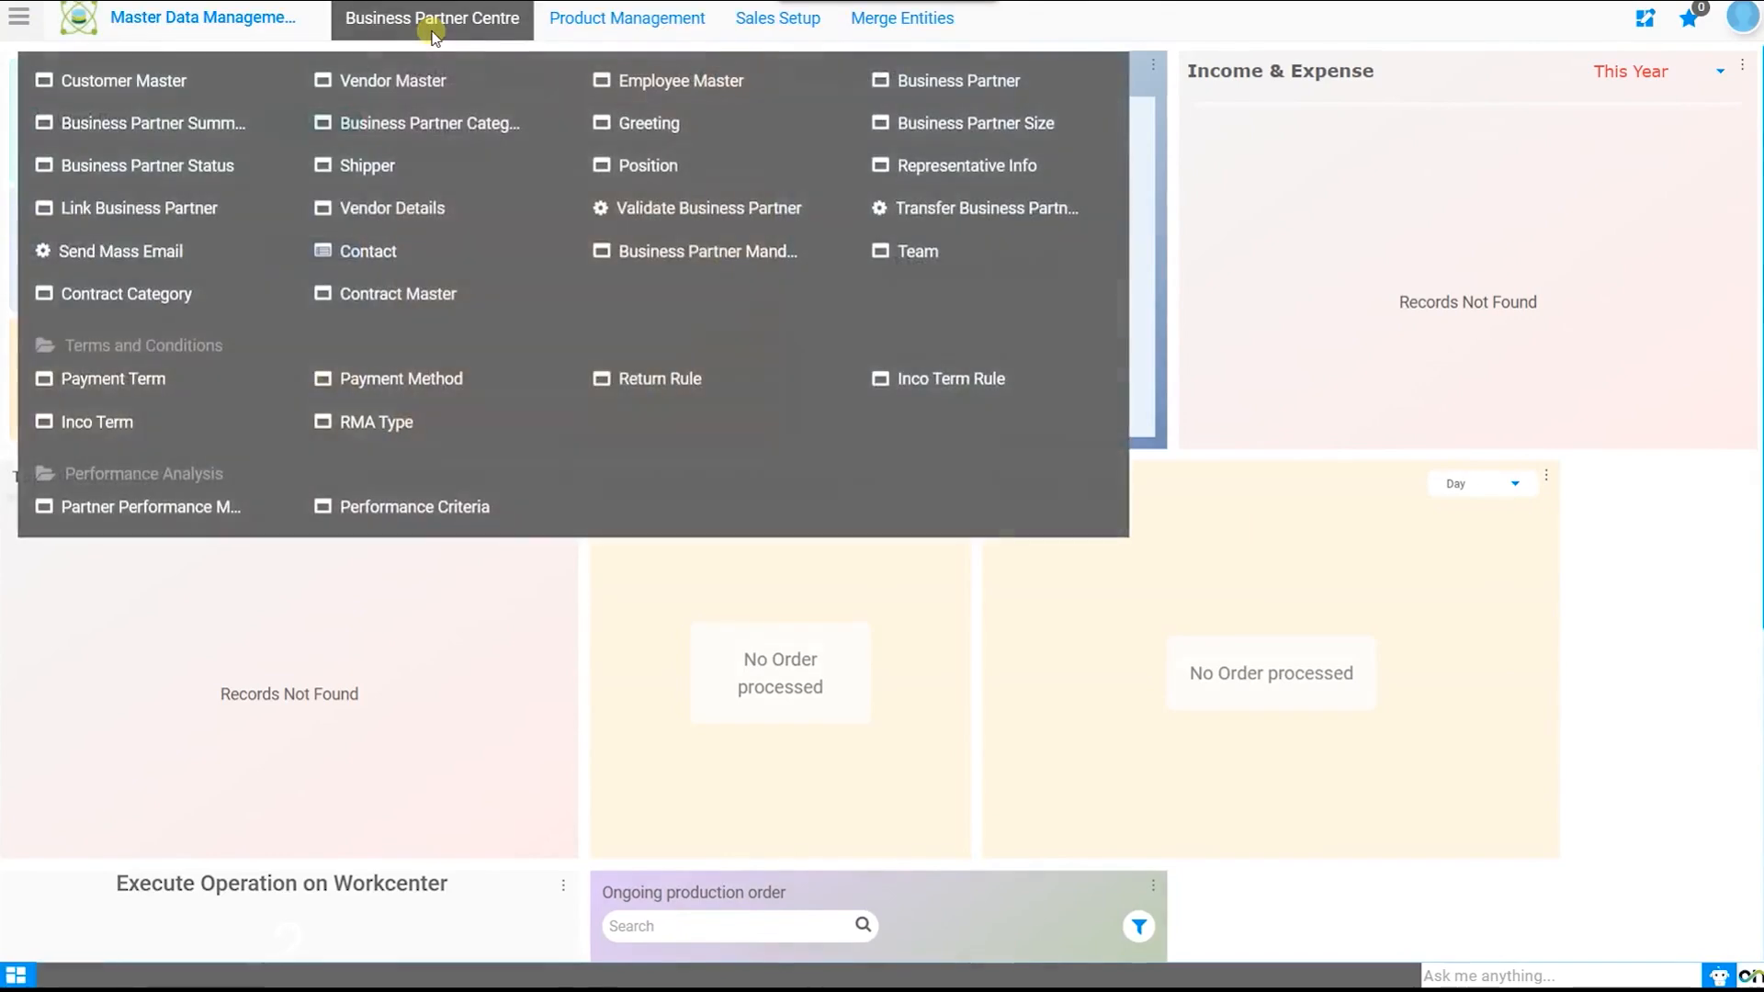
click(407, 90)
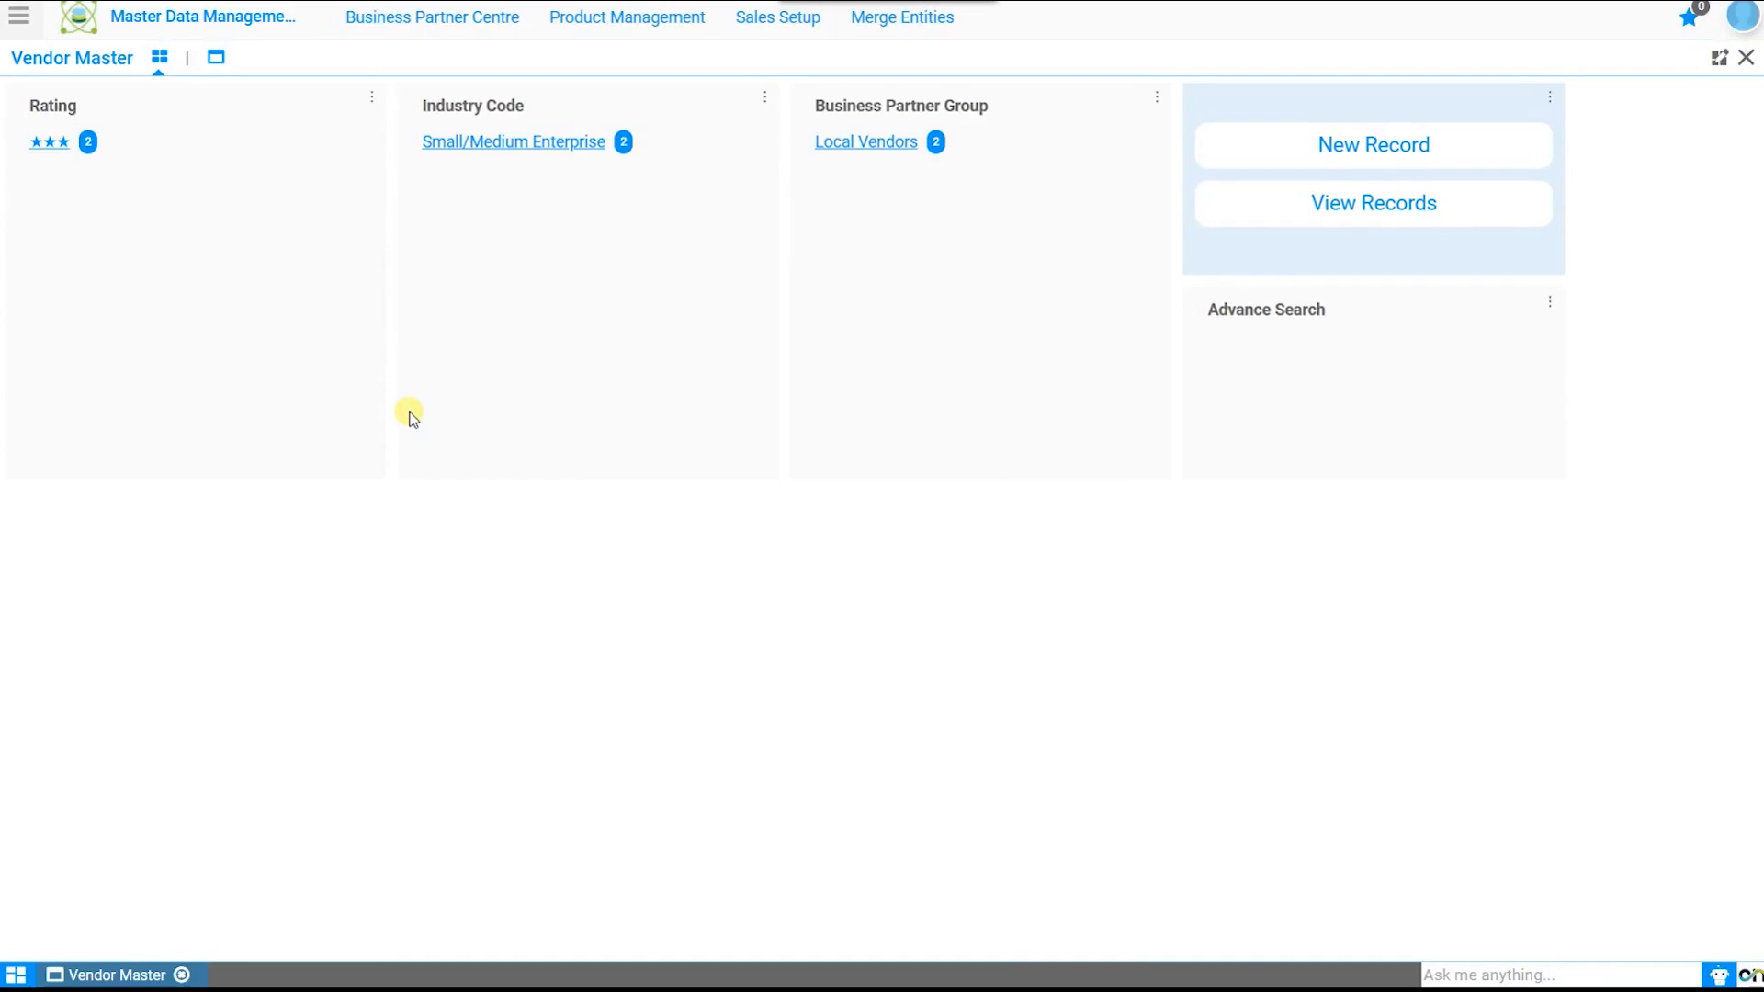
Step: List ABC Corporation and ABC Traders, browse the Custom Condition column options, then start a new vendor record
click(1373, 204)
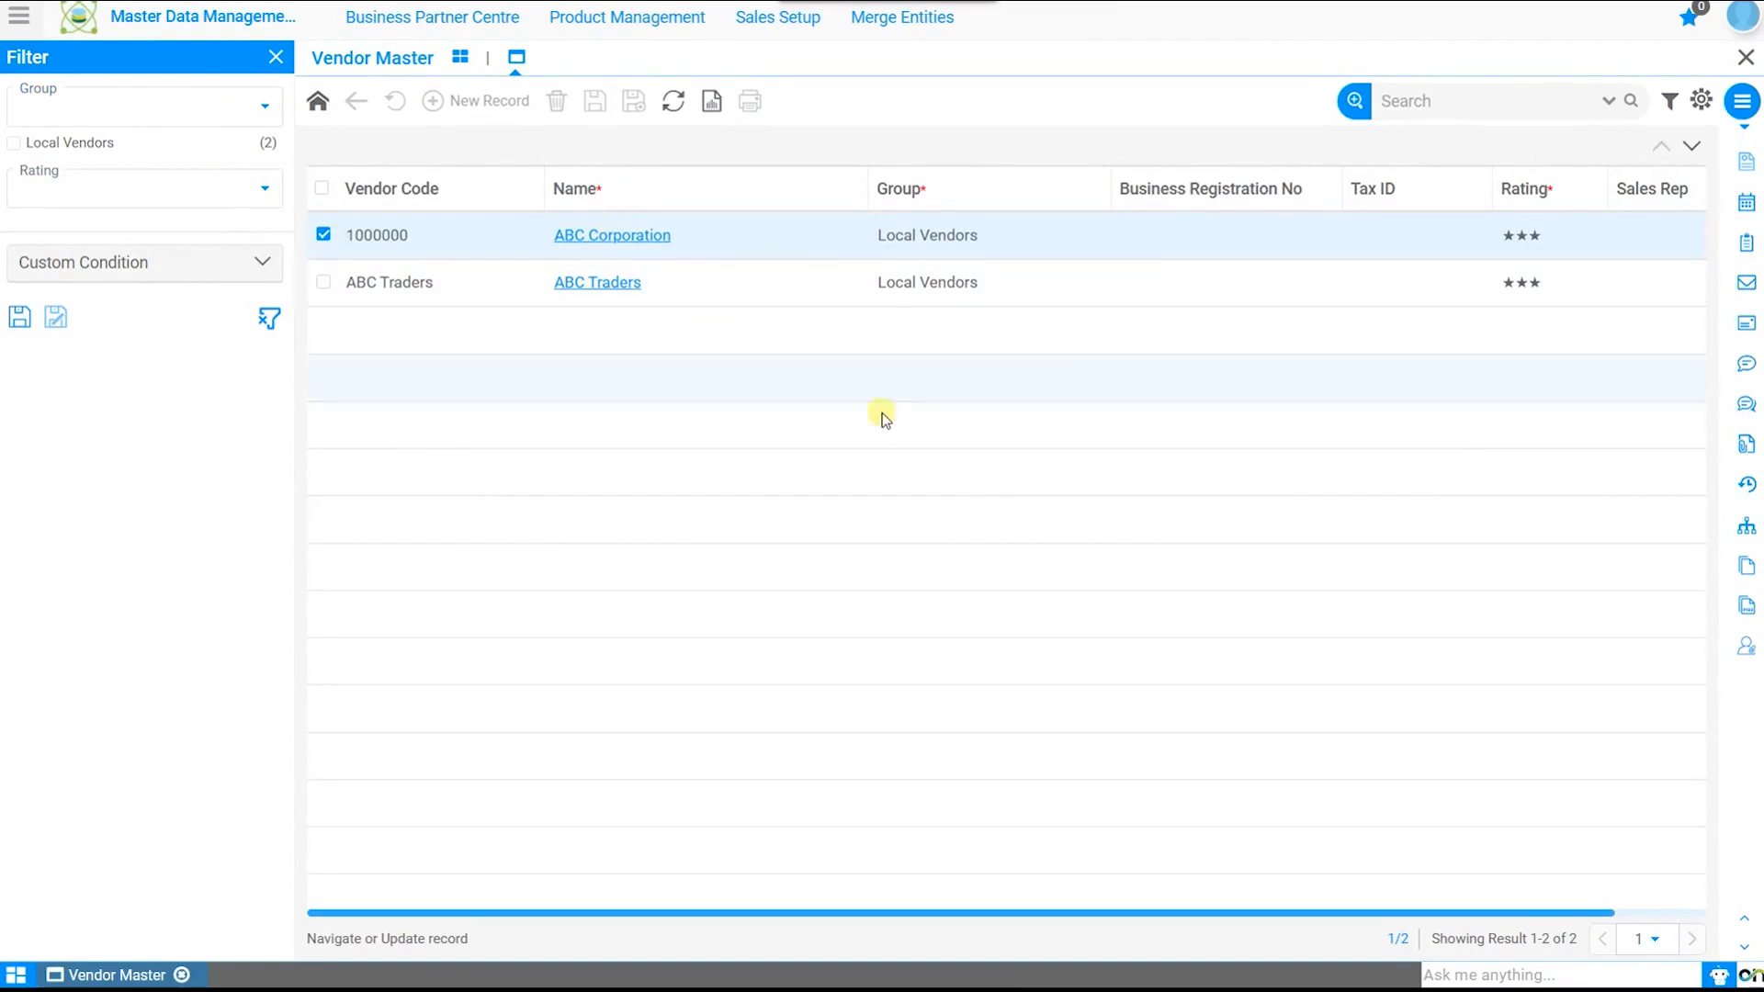
click(181, 266)
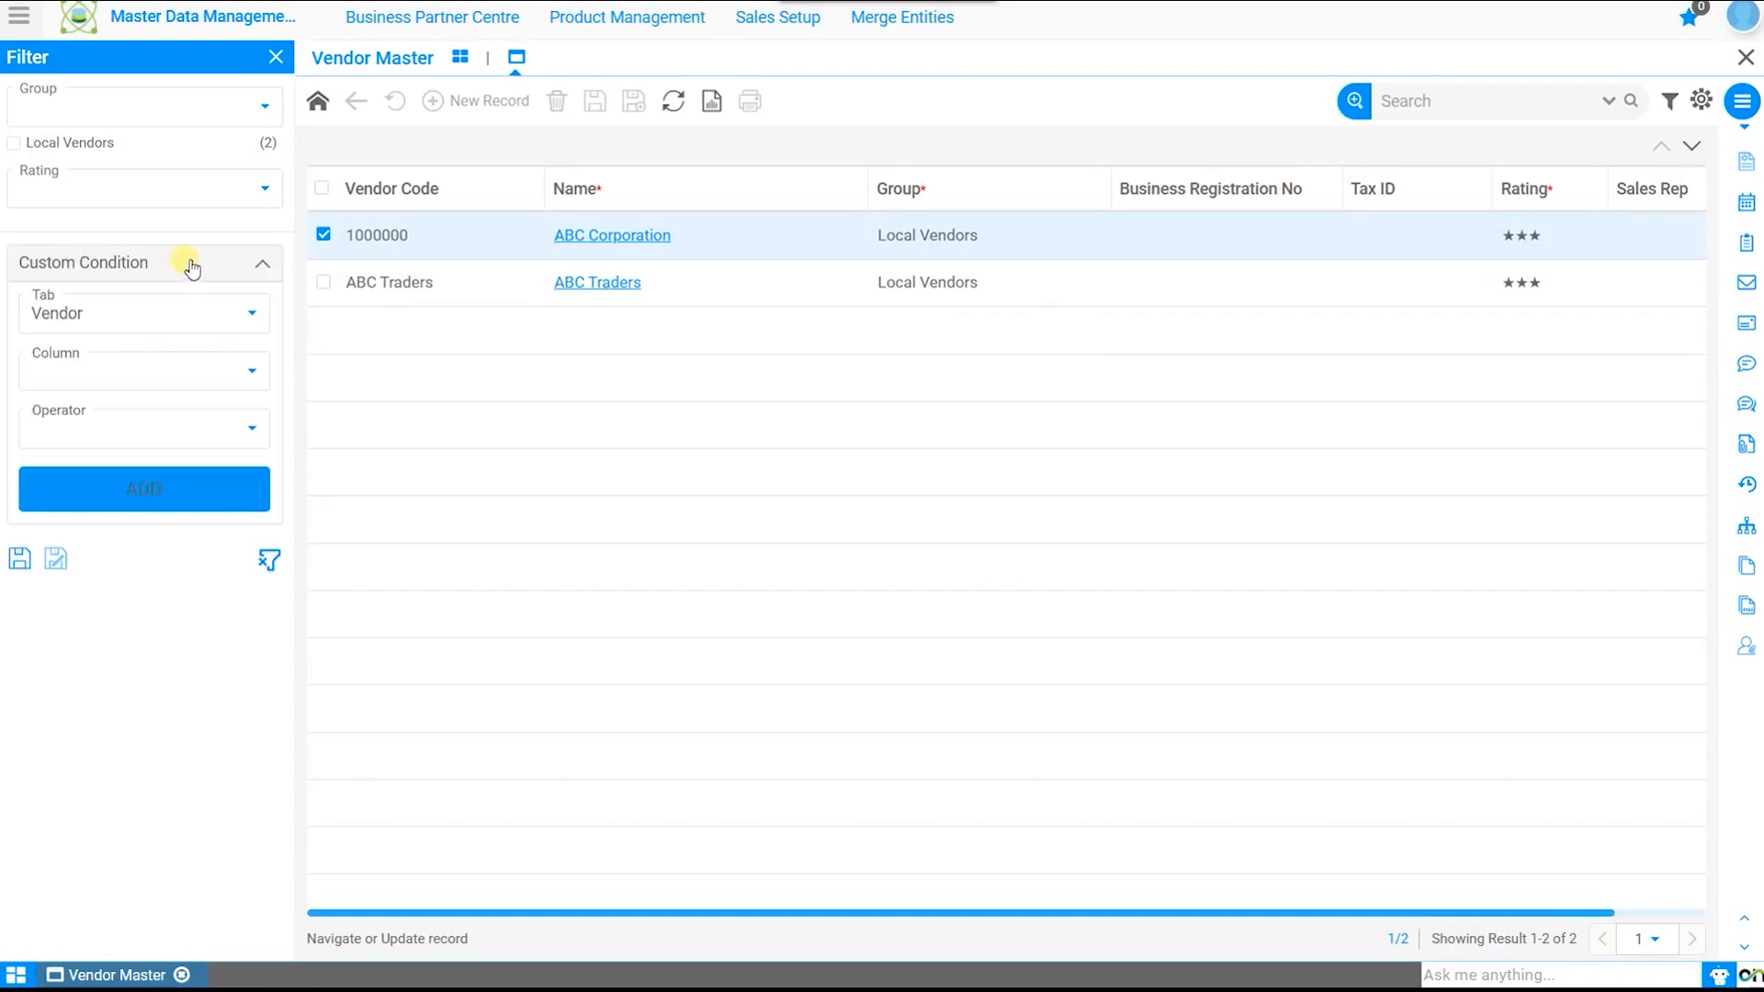
click(113, 379)
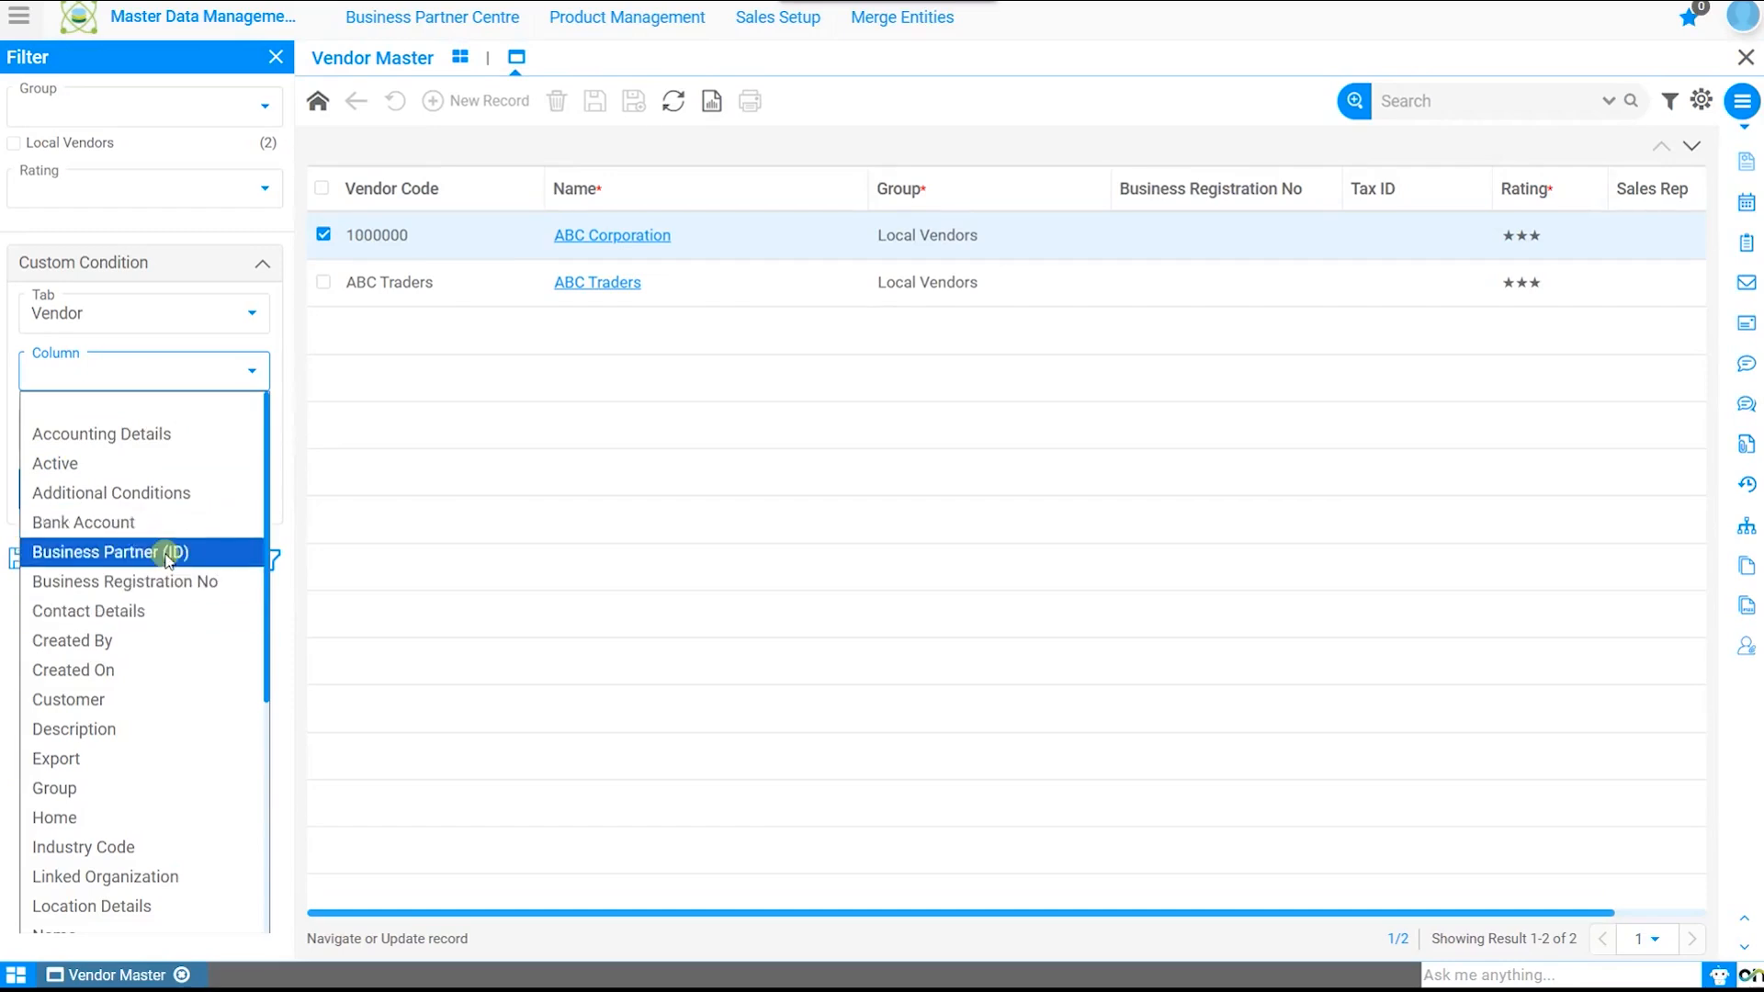
click(375, 510)
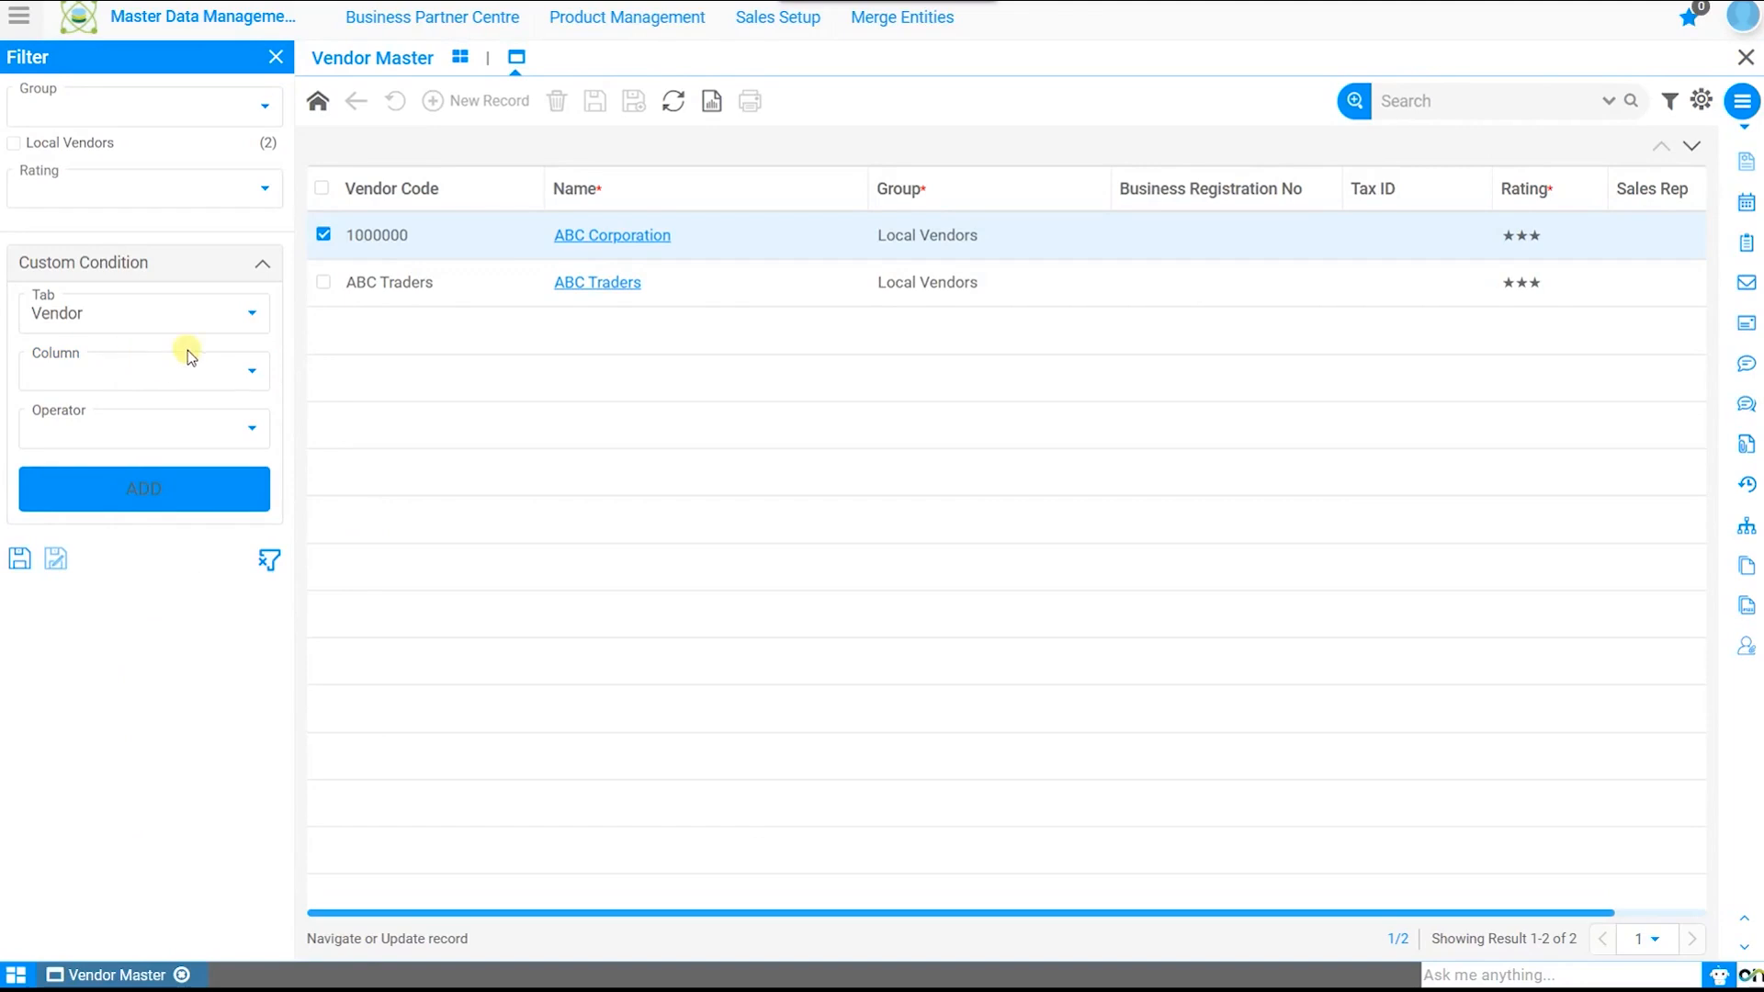
click(475, 108)
Step: Set the organization to * and the vendor name to 'Wayne Solutions'
click(551, 227)
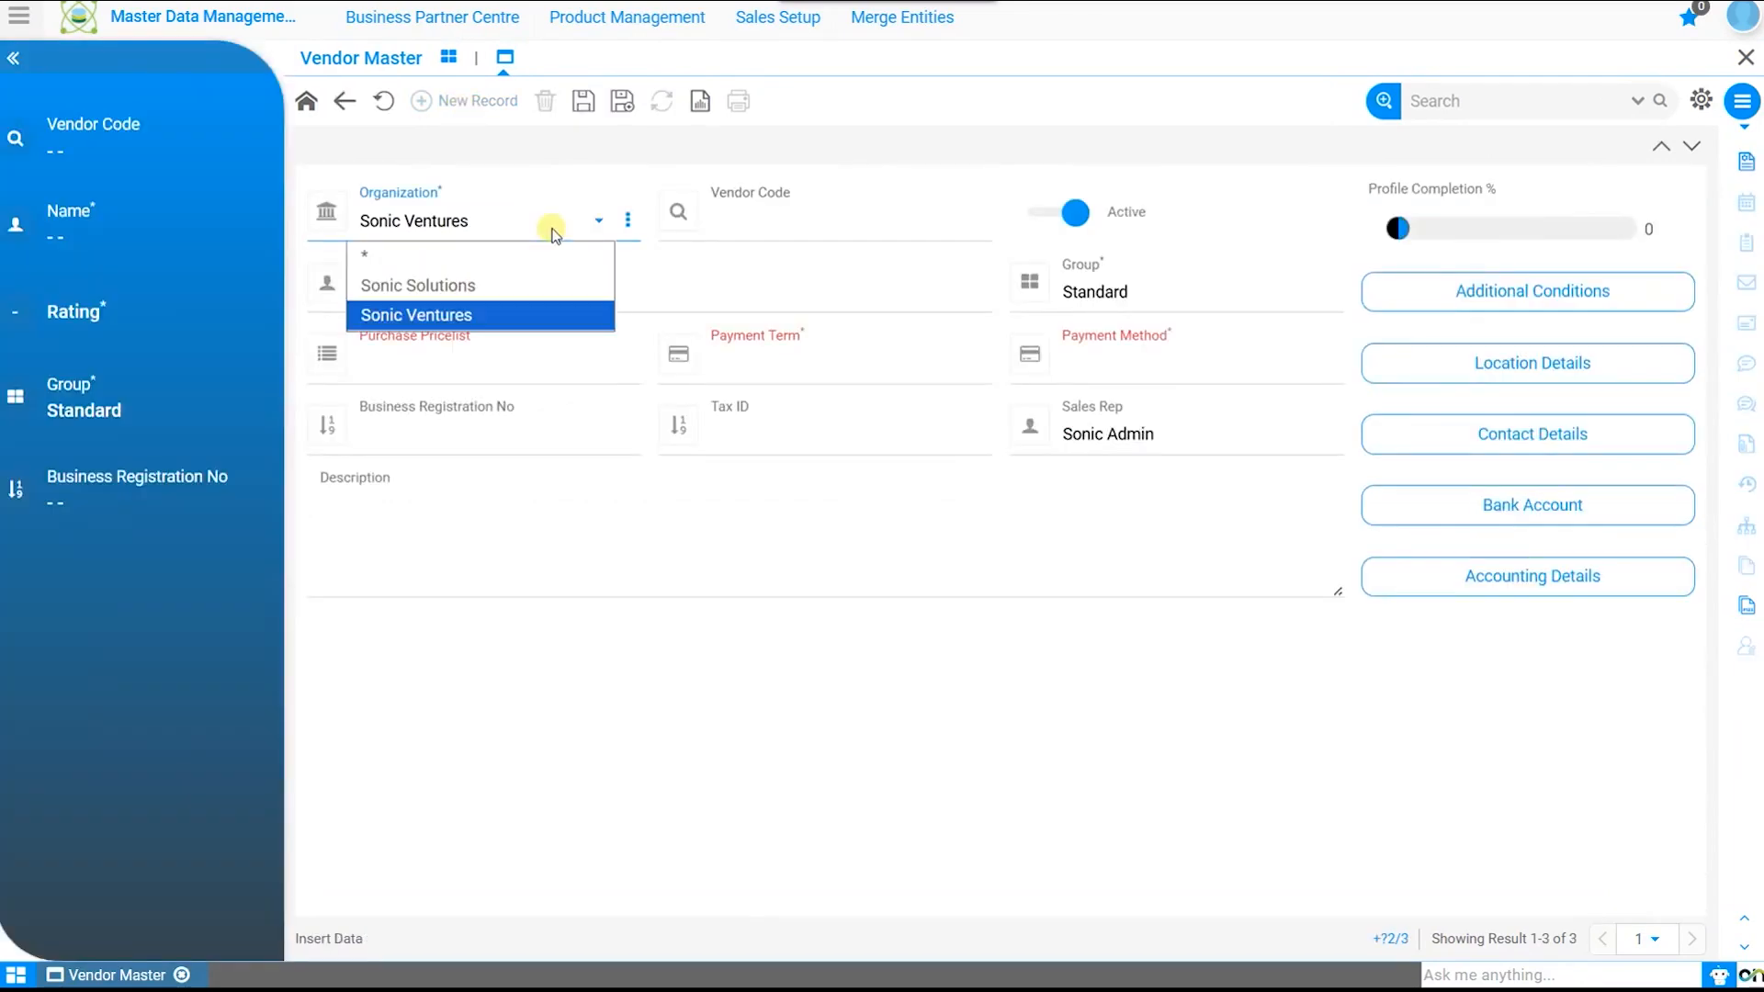
click(492, 256)
click(444, 287)
text(Wayne Solutions)
click(836, 227)
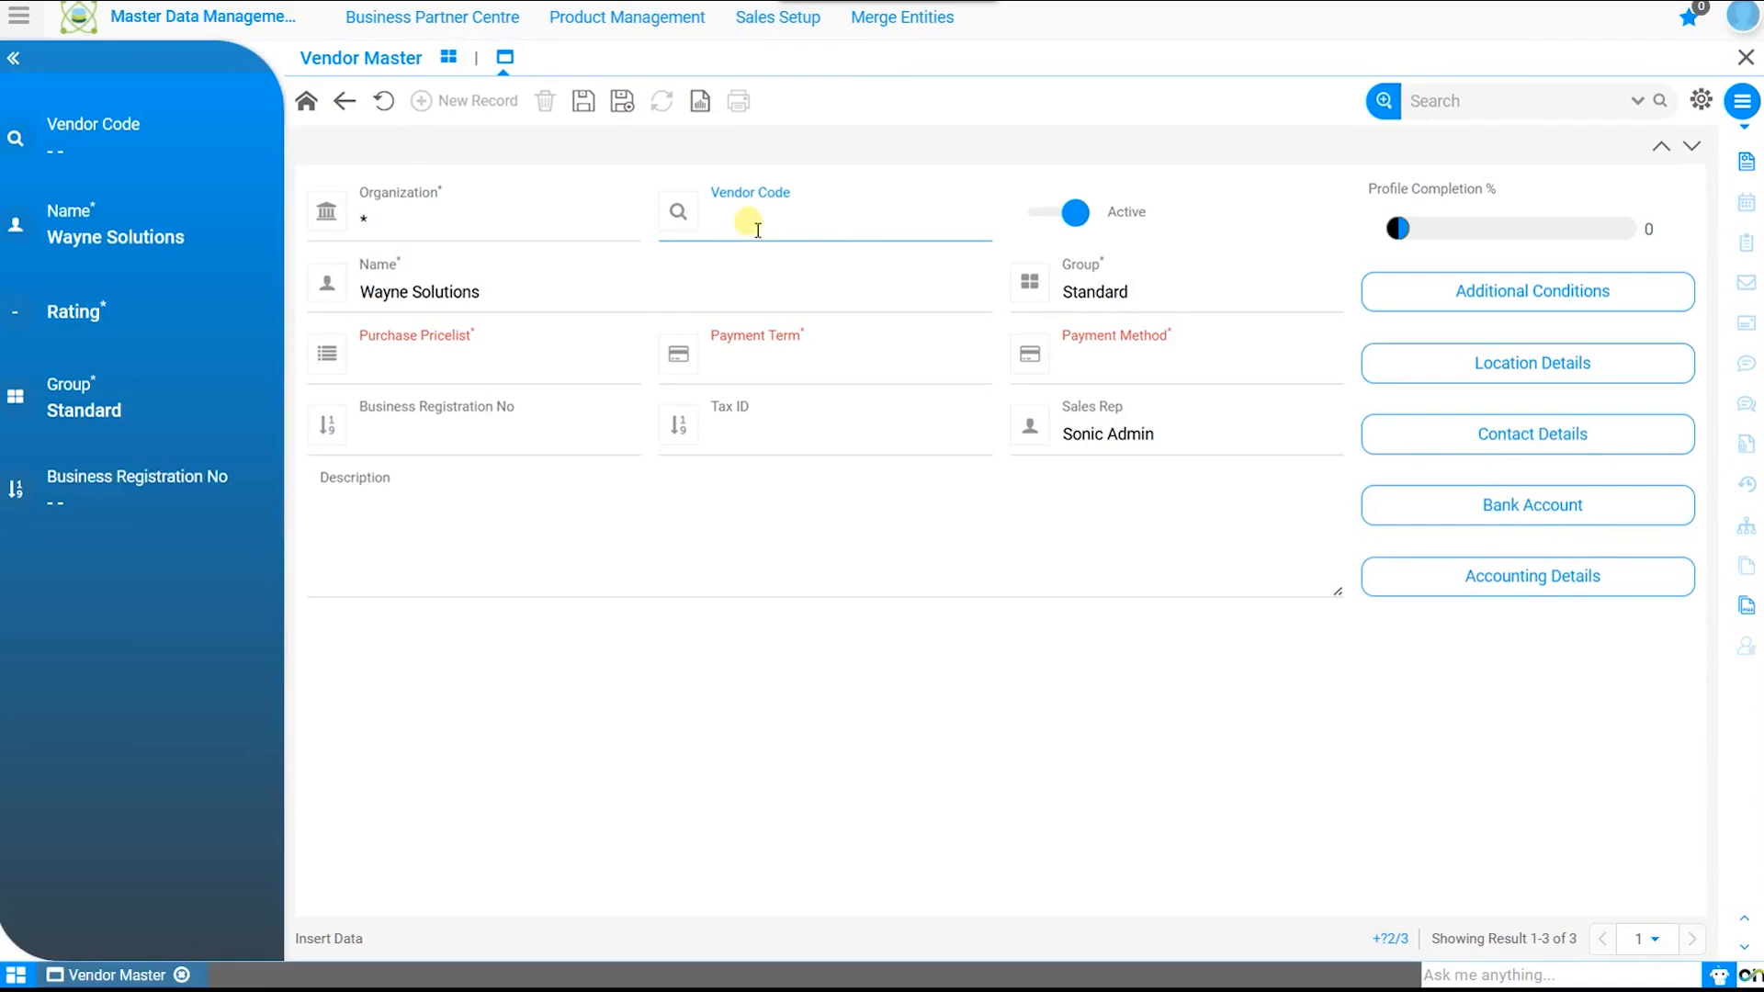
Step: Choose INR Purchase Price List, Immediate payment term, Wire Transfer and group Local Vendors
click(576, 366)
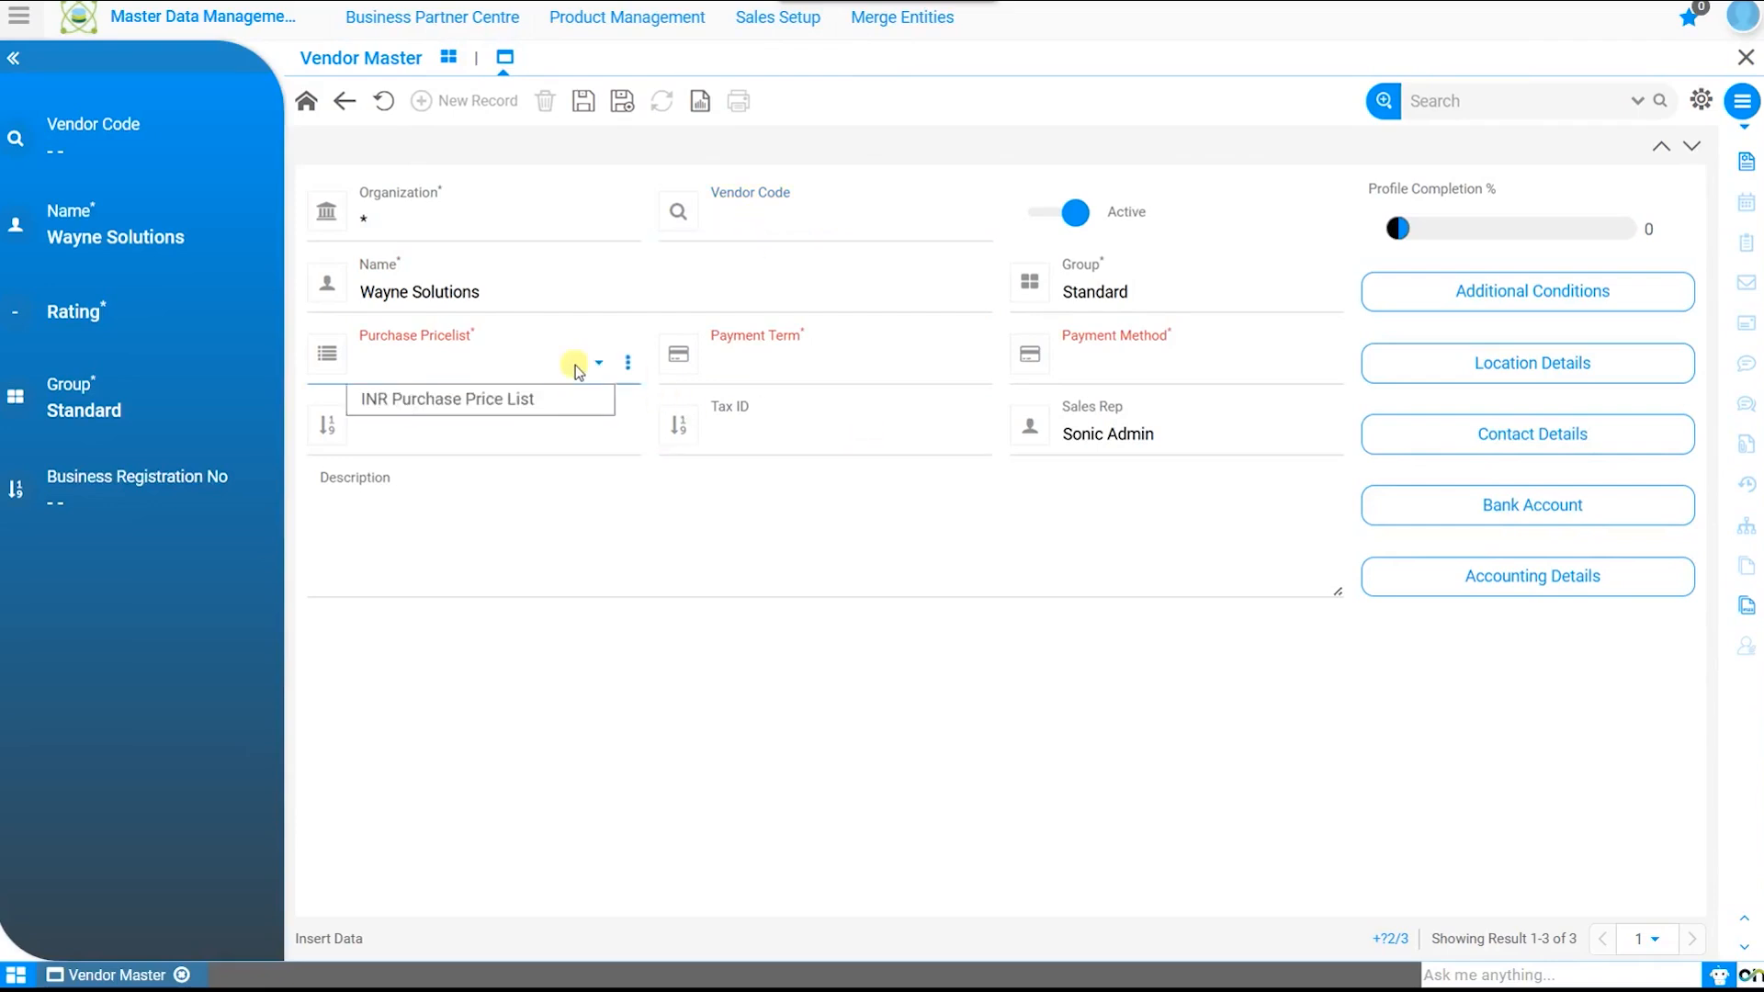
click(526, 401)
click(814, 373)
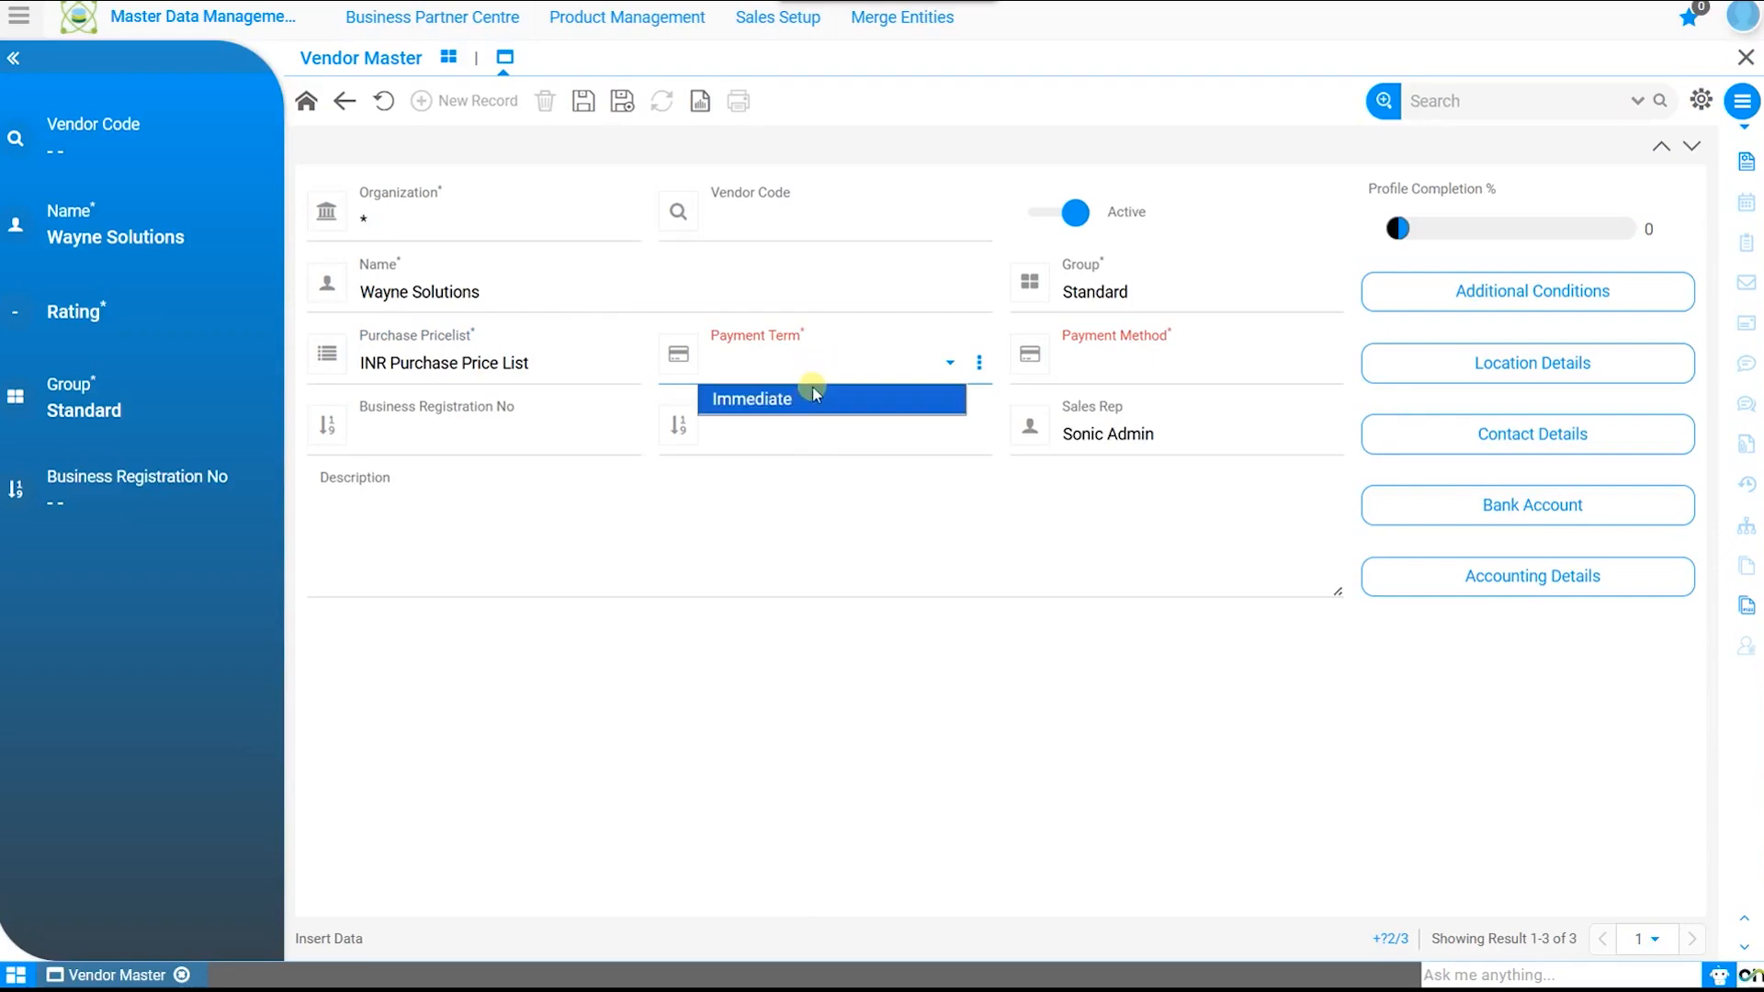
click(808, 397)
click(1149, 368)
click(1139, 430)
click(1139, 290)
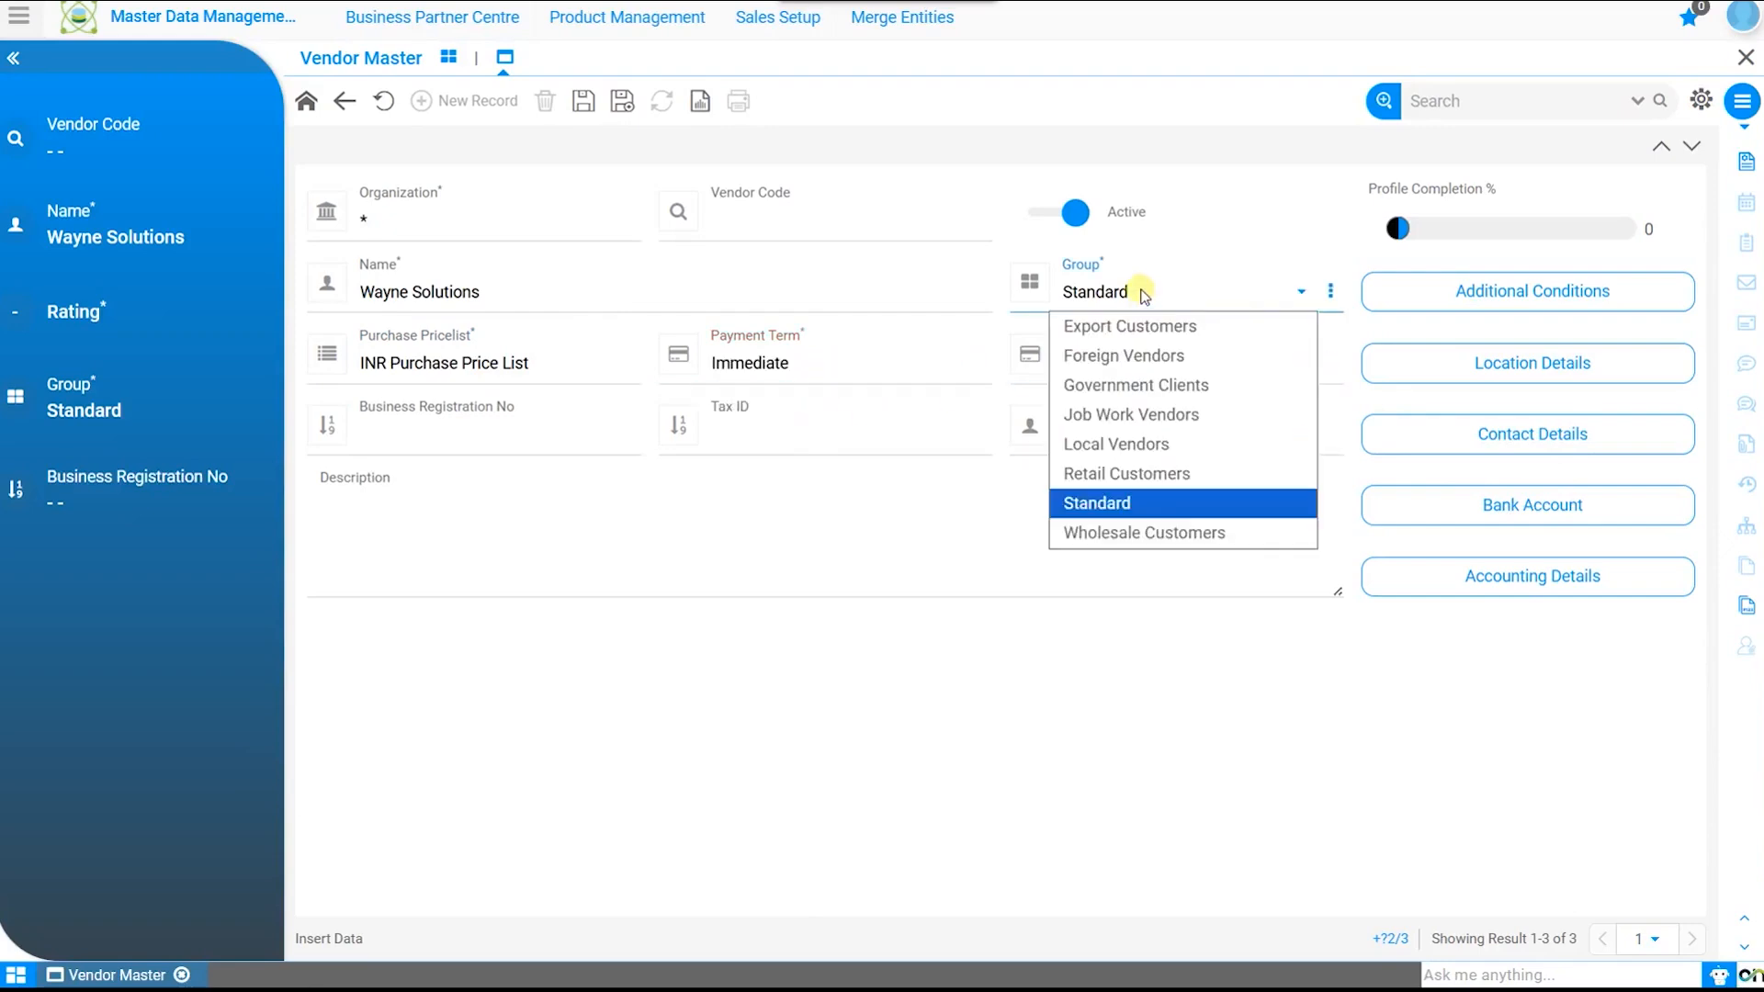
click(1133, 444)
Step: Leave registration and tax ID empty, save the vendor as code 1000001, and open Additional Conditions
click(574, 444)
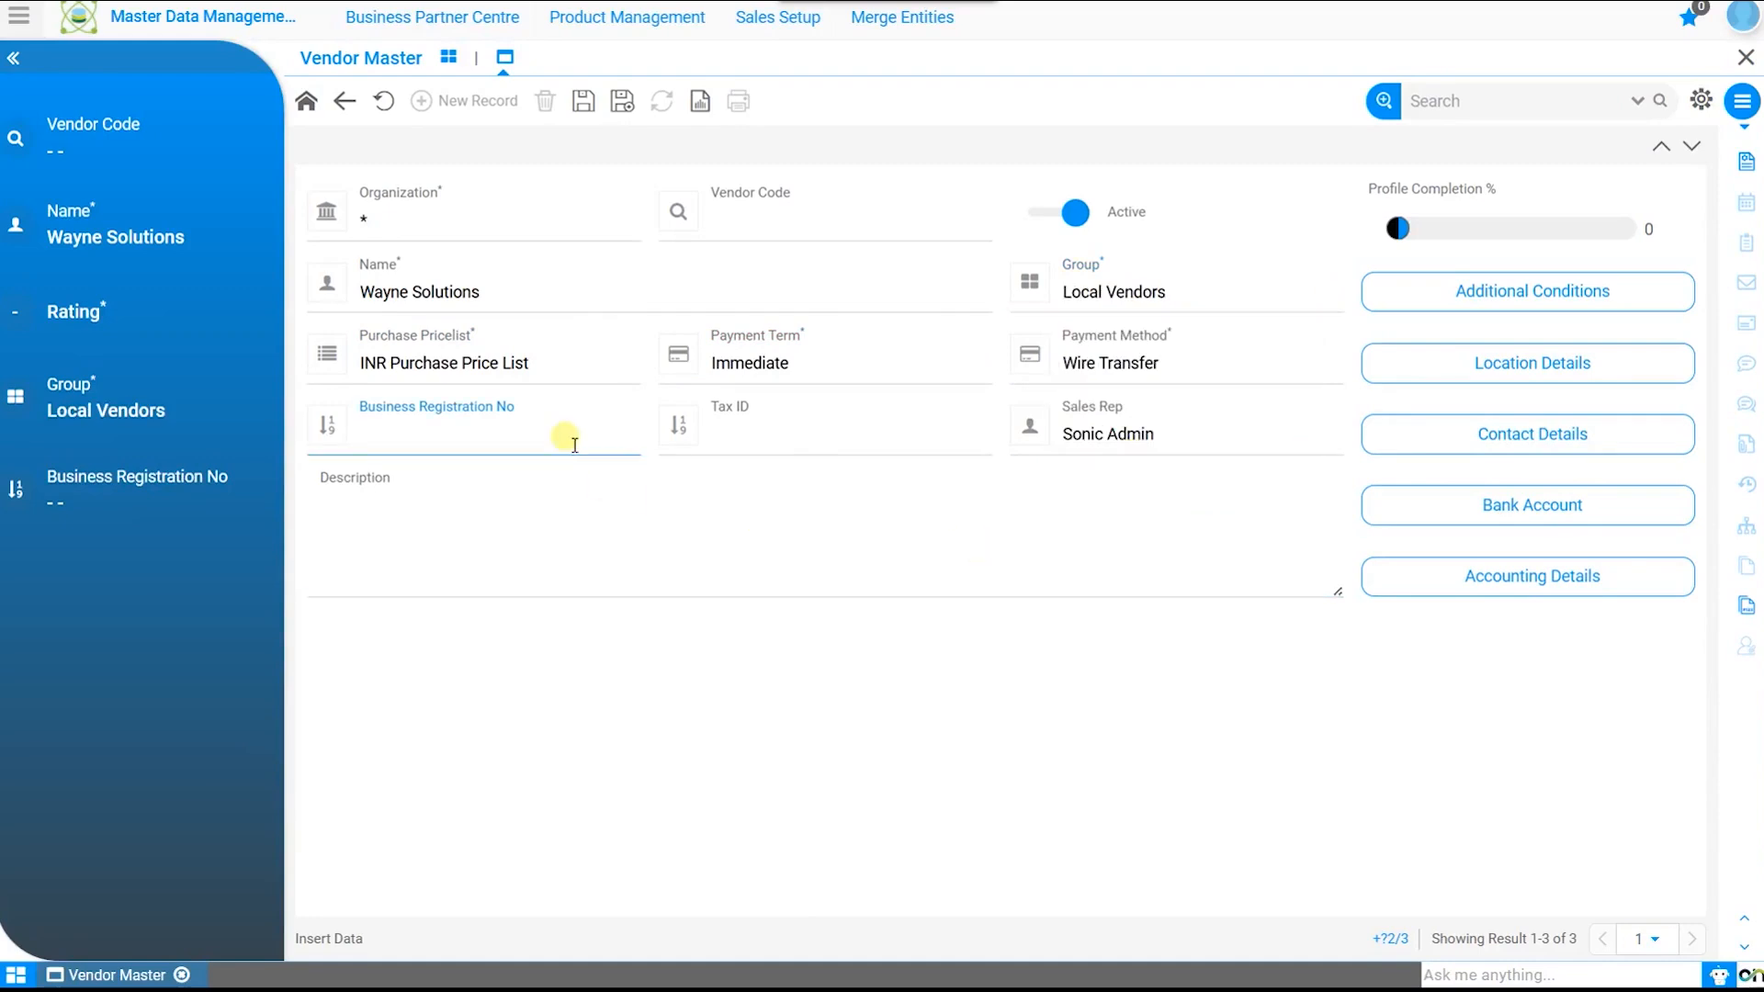
click(776, 447)
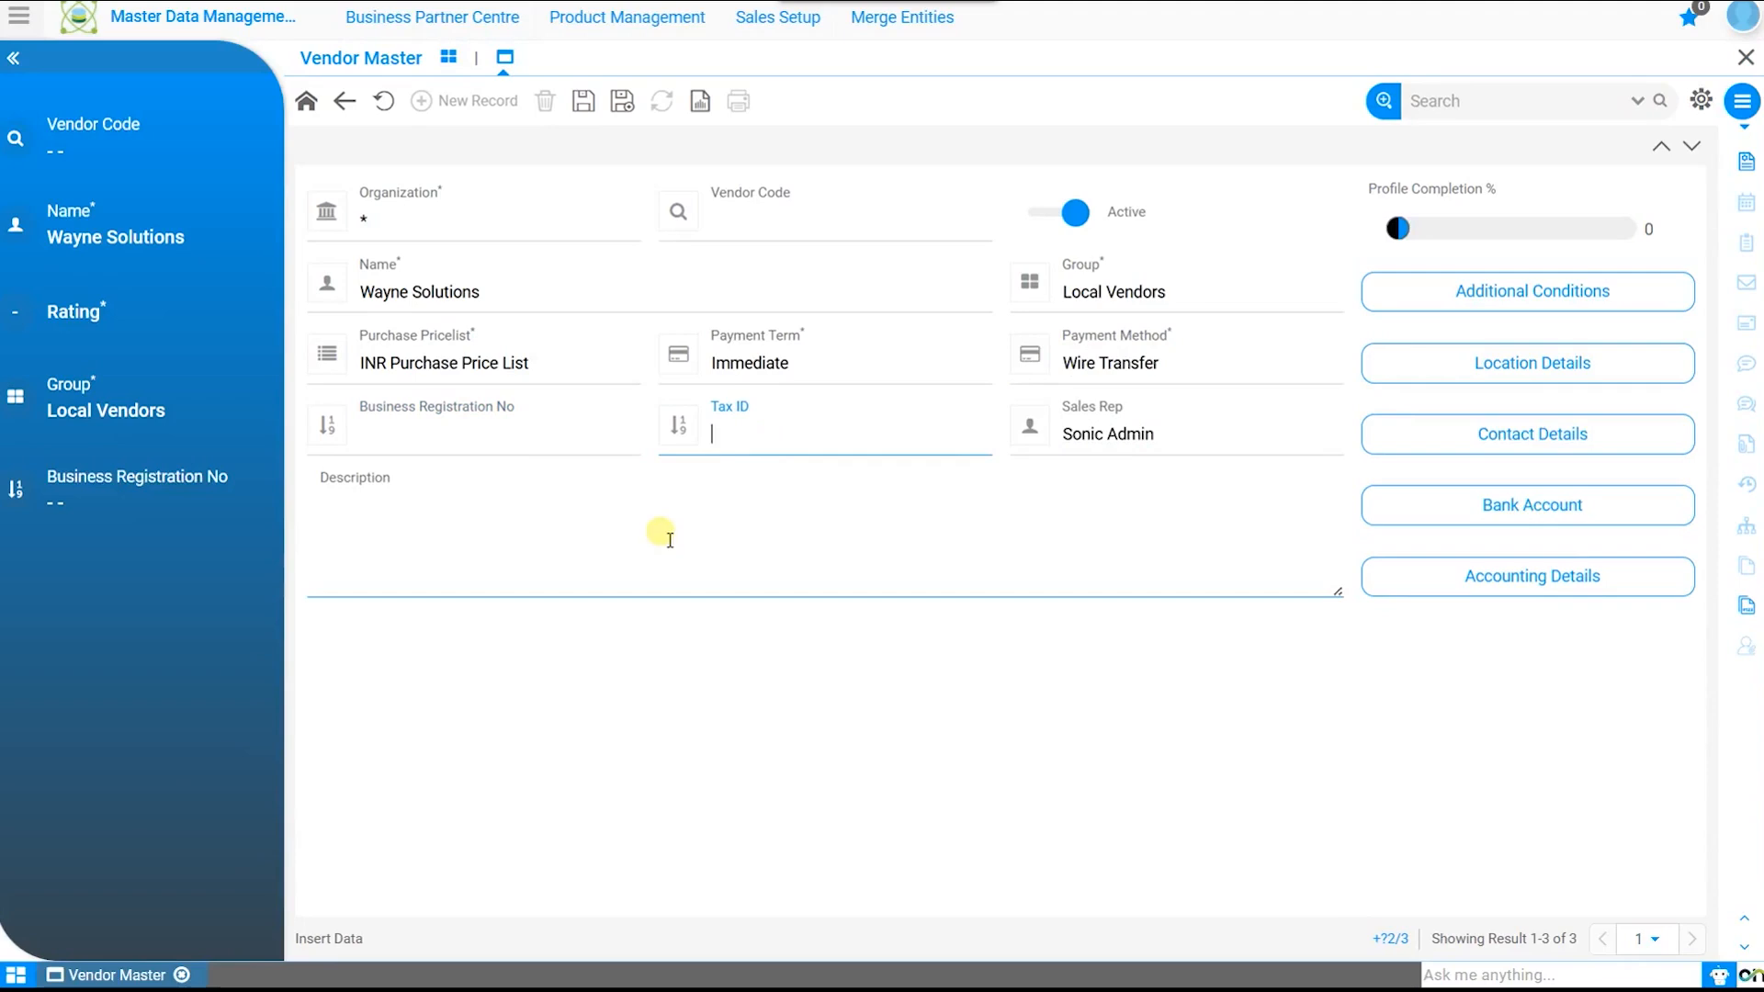
click(583, 101)
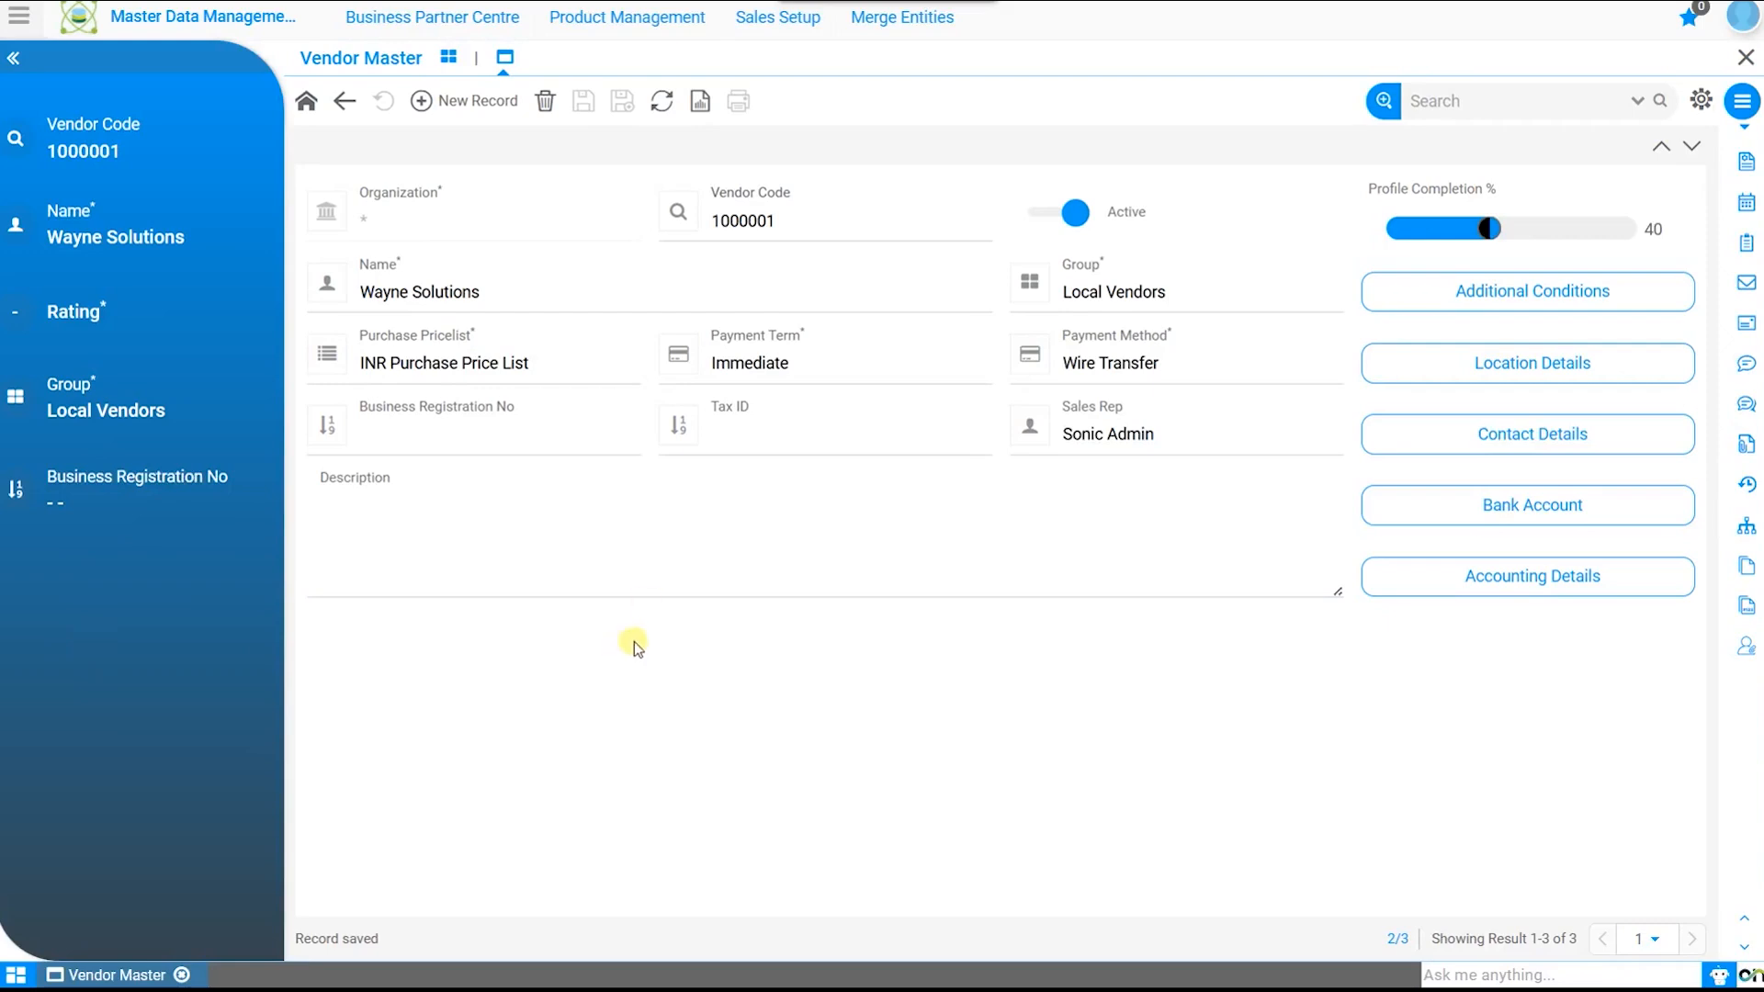
click(1467, 295)
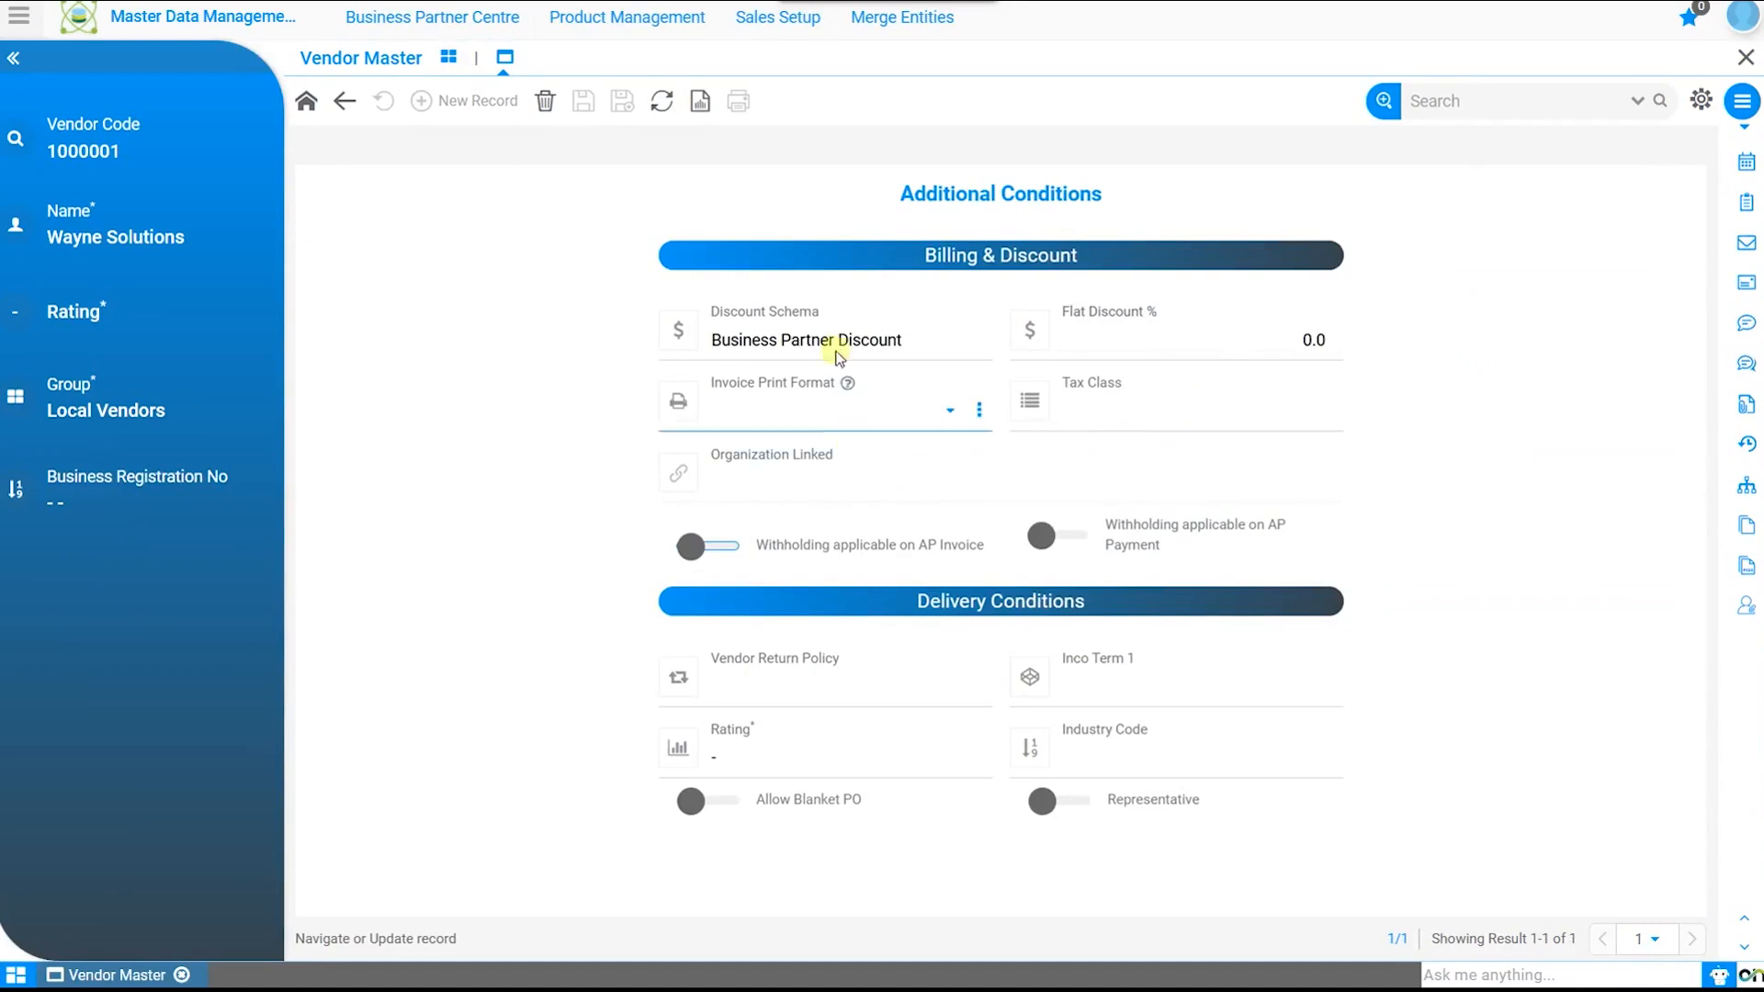
Step: Keep the Business Partner Discount schema, enter a 5% flat discount, and leave invoice print format unset
click(760, 340)
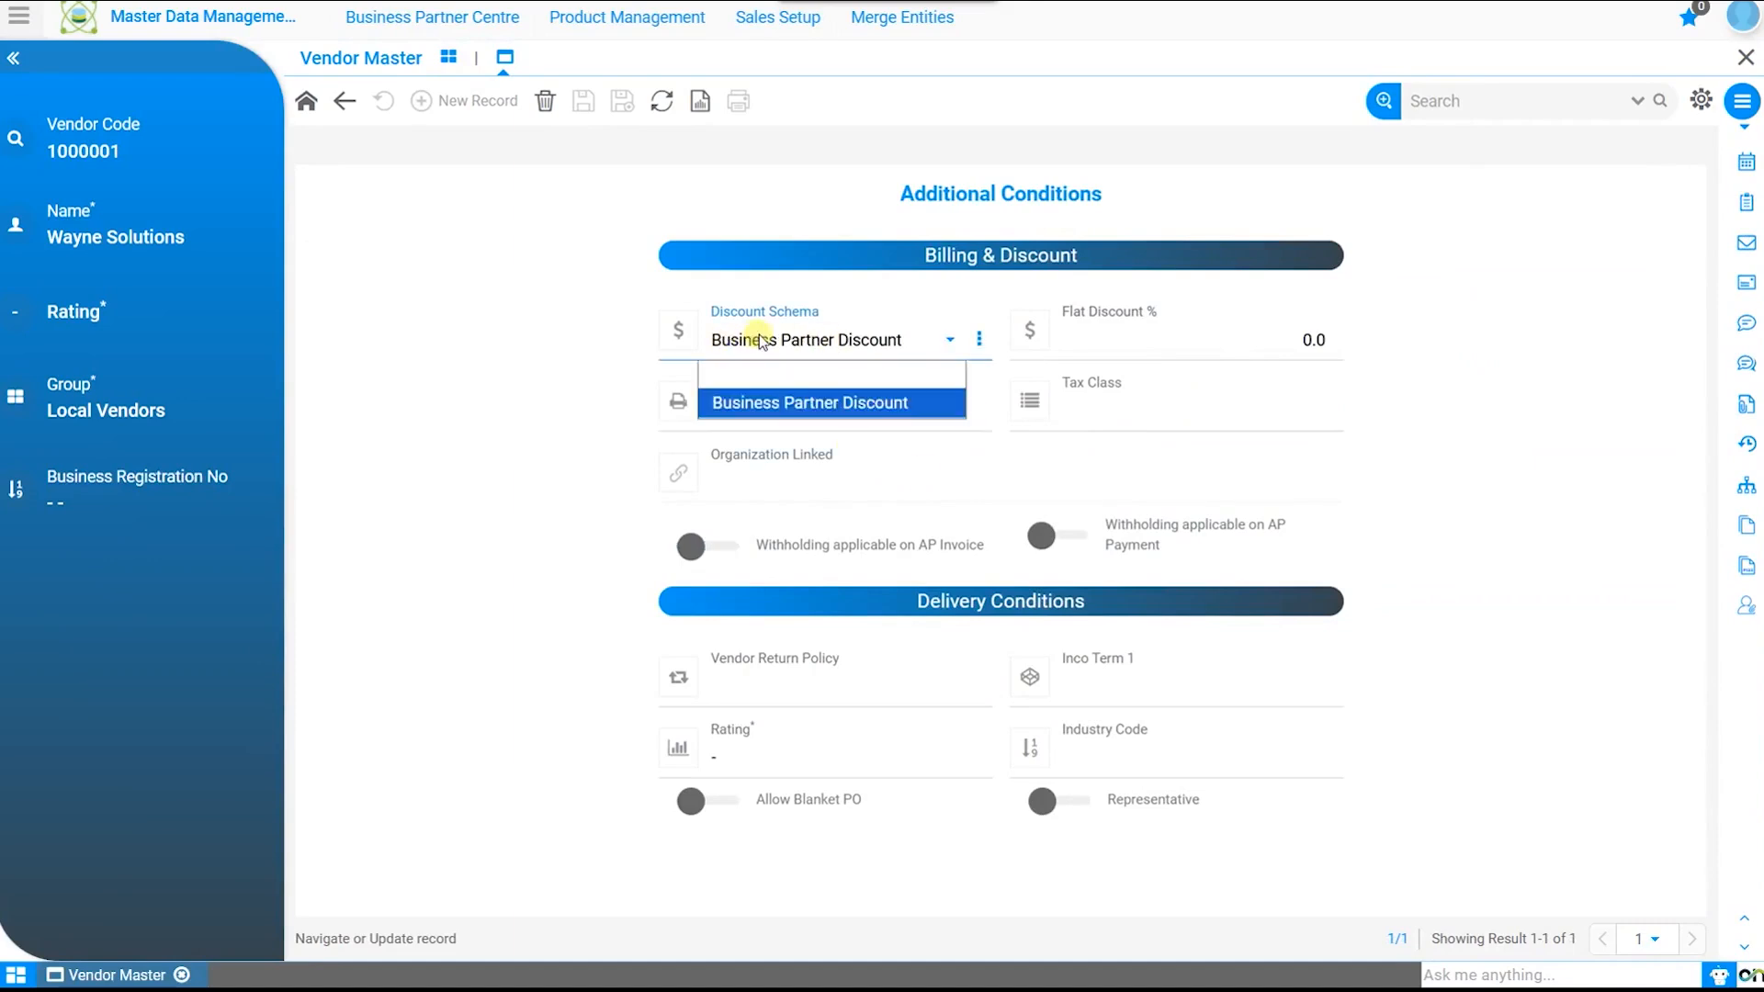
click(759, 340)
click(1206, 340)
text(5)
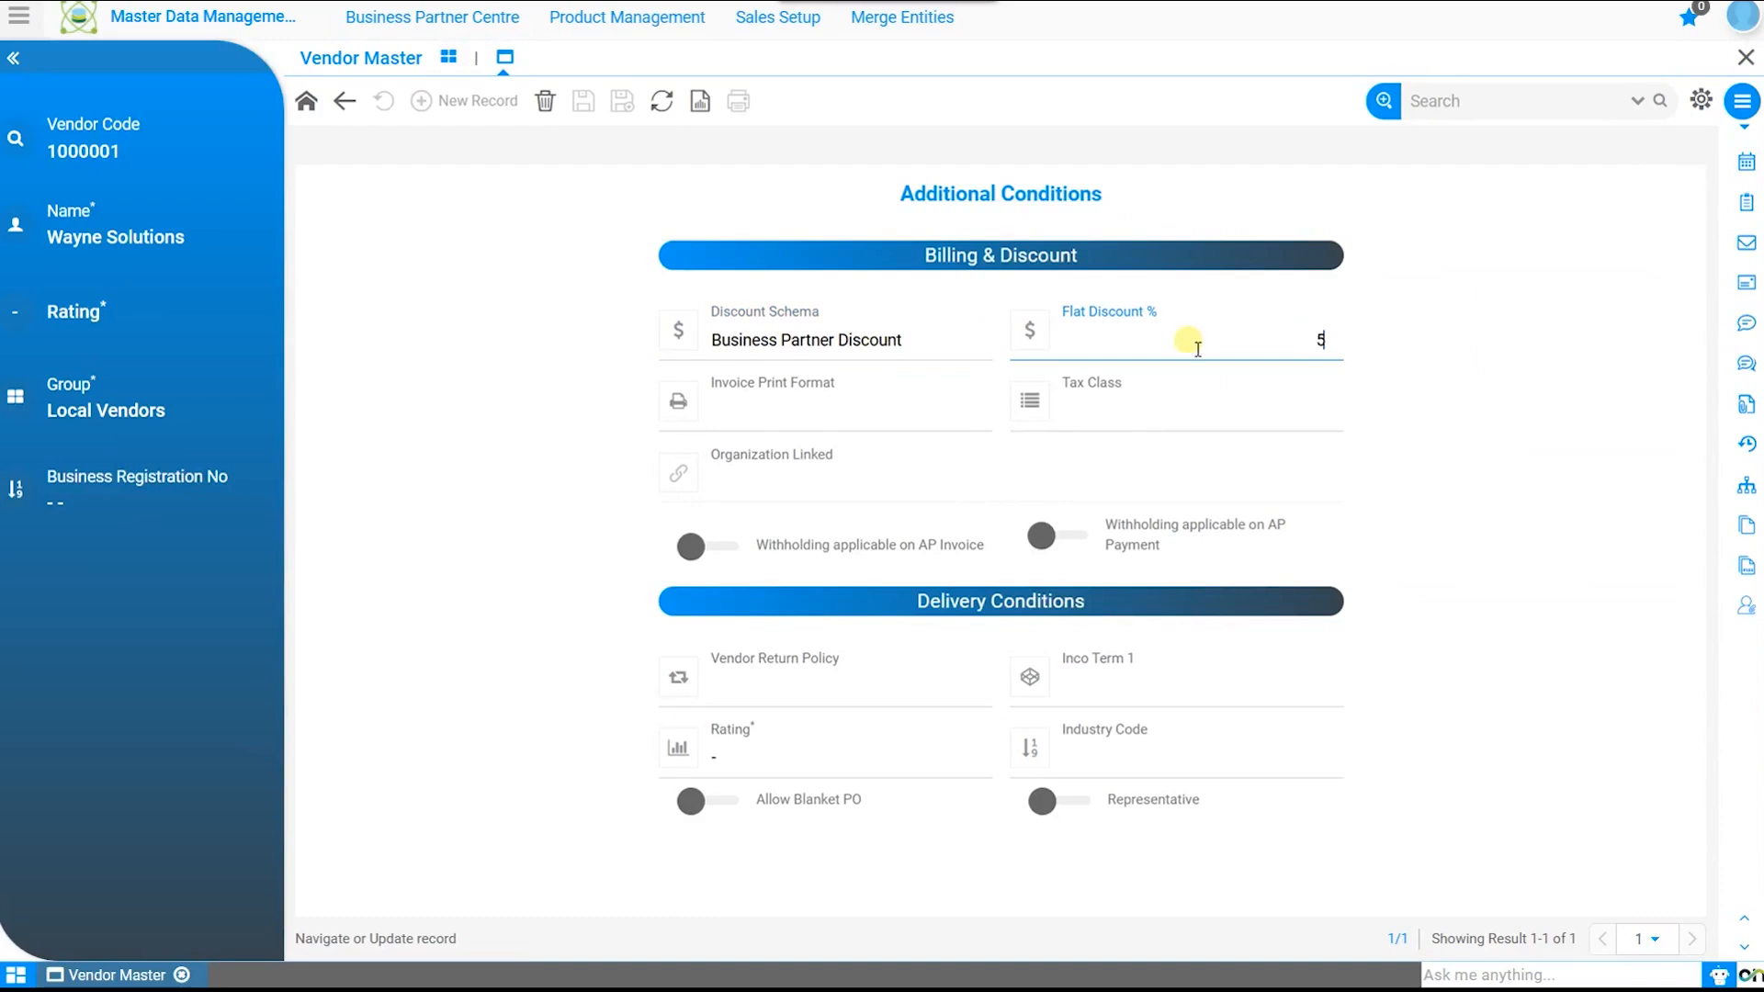
click(1463, 368)
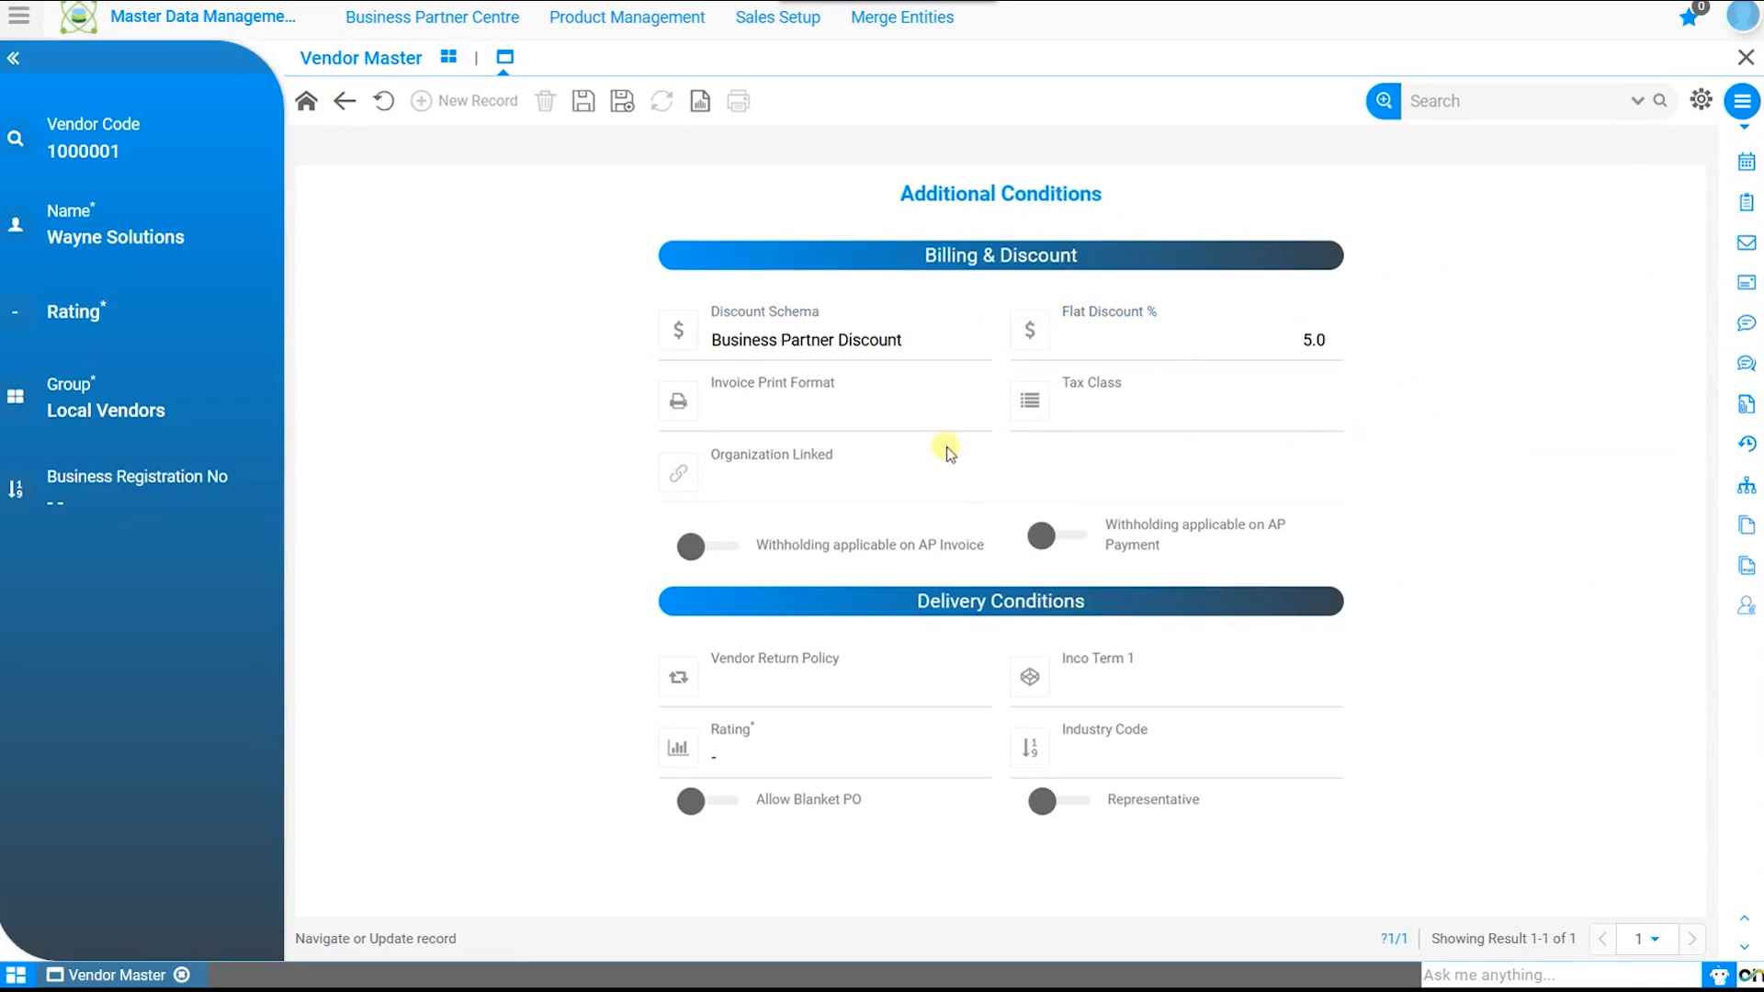
click(935, 419)
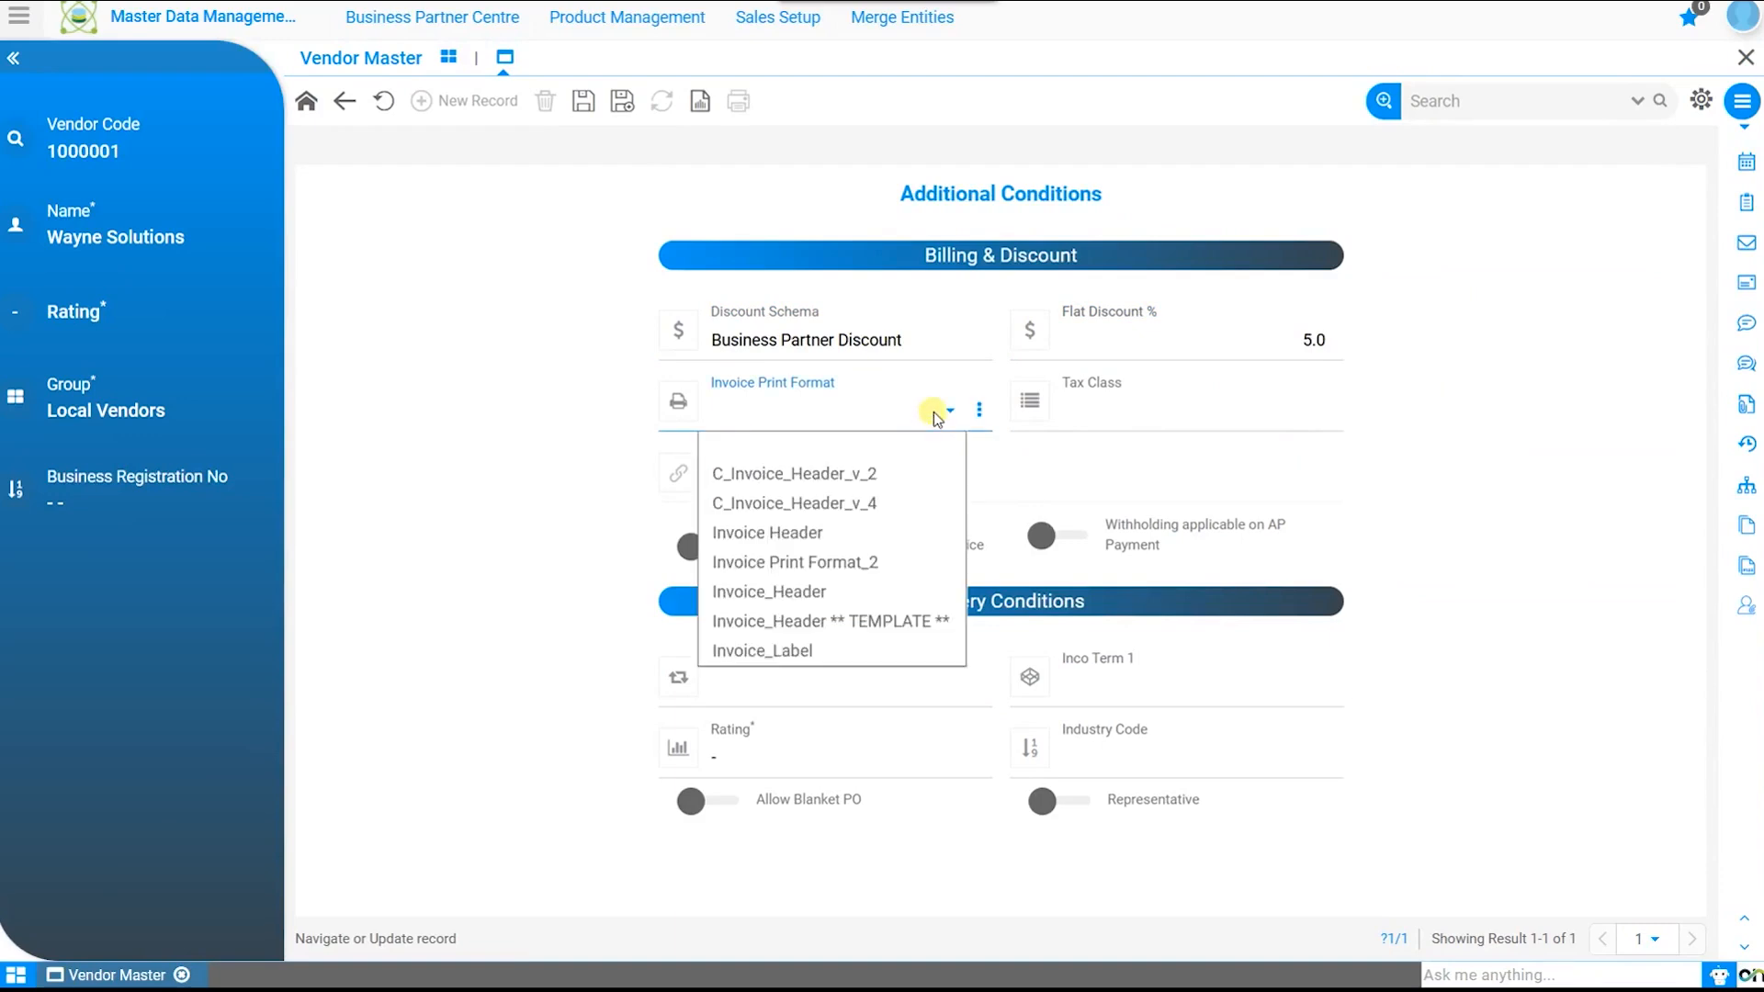
click(935, 419)
click(1159, 418)
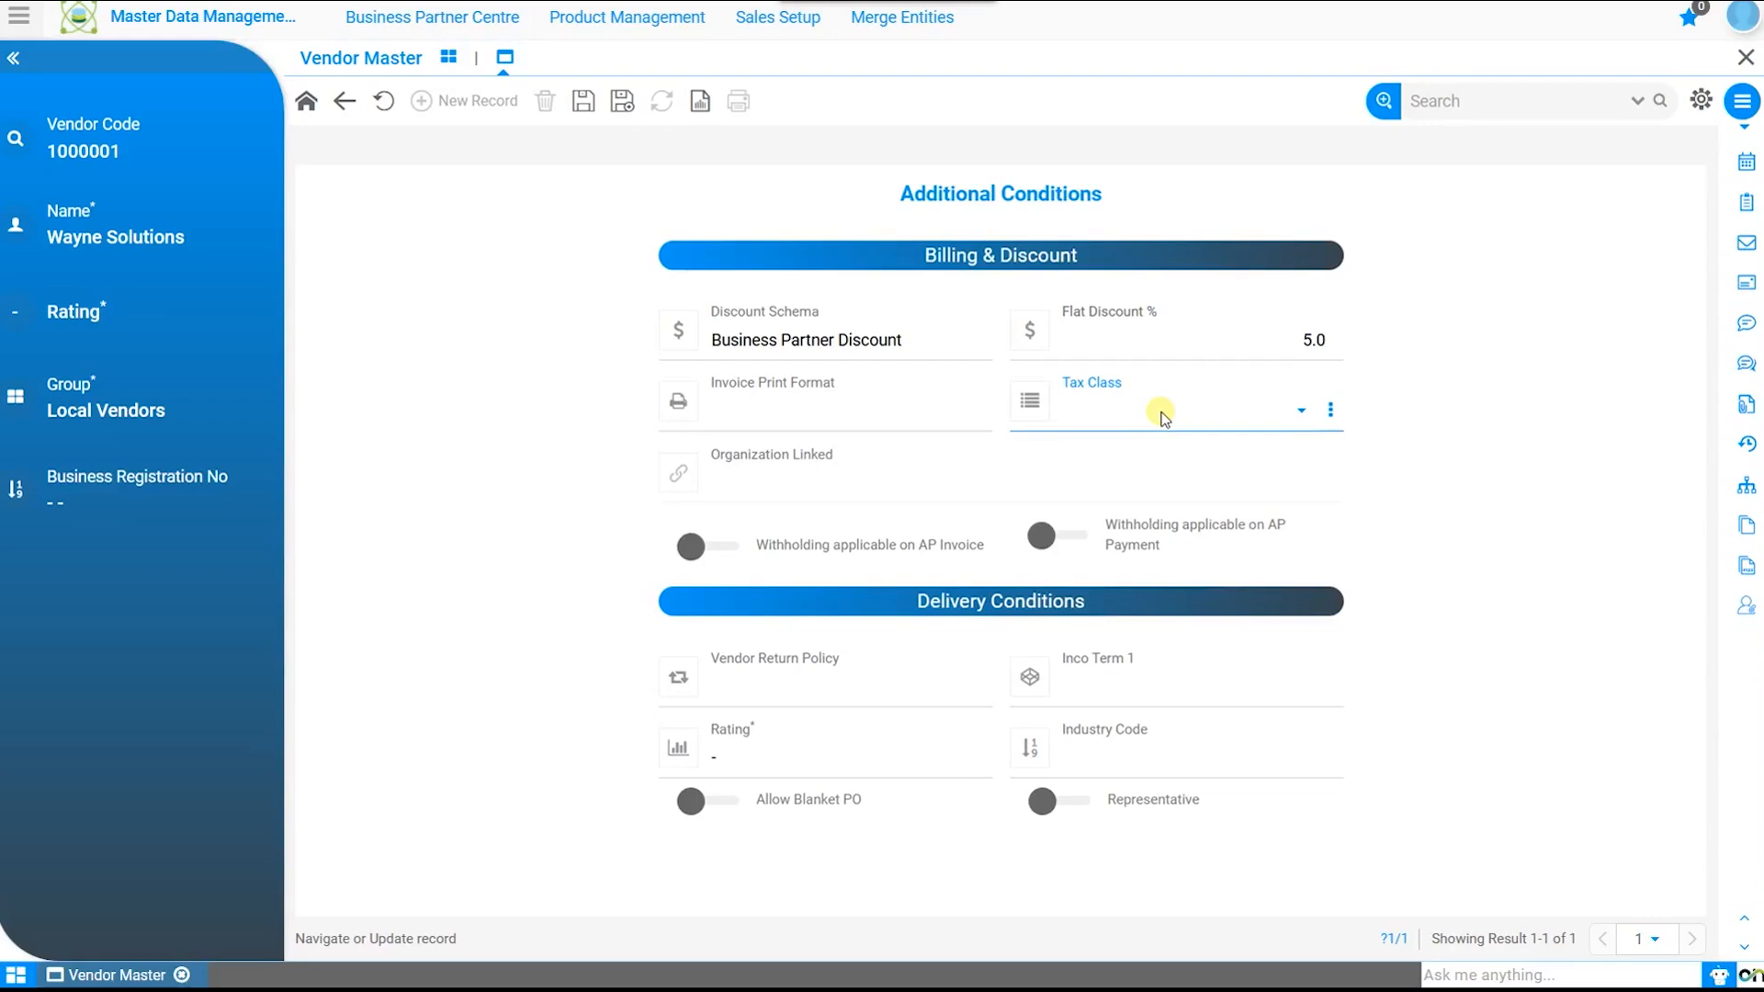
Step: Leave tax class empty and switch AP payment withholding on, then back off
click(725, 550)
click(690, 547)
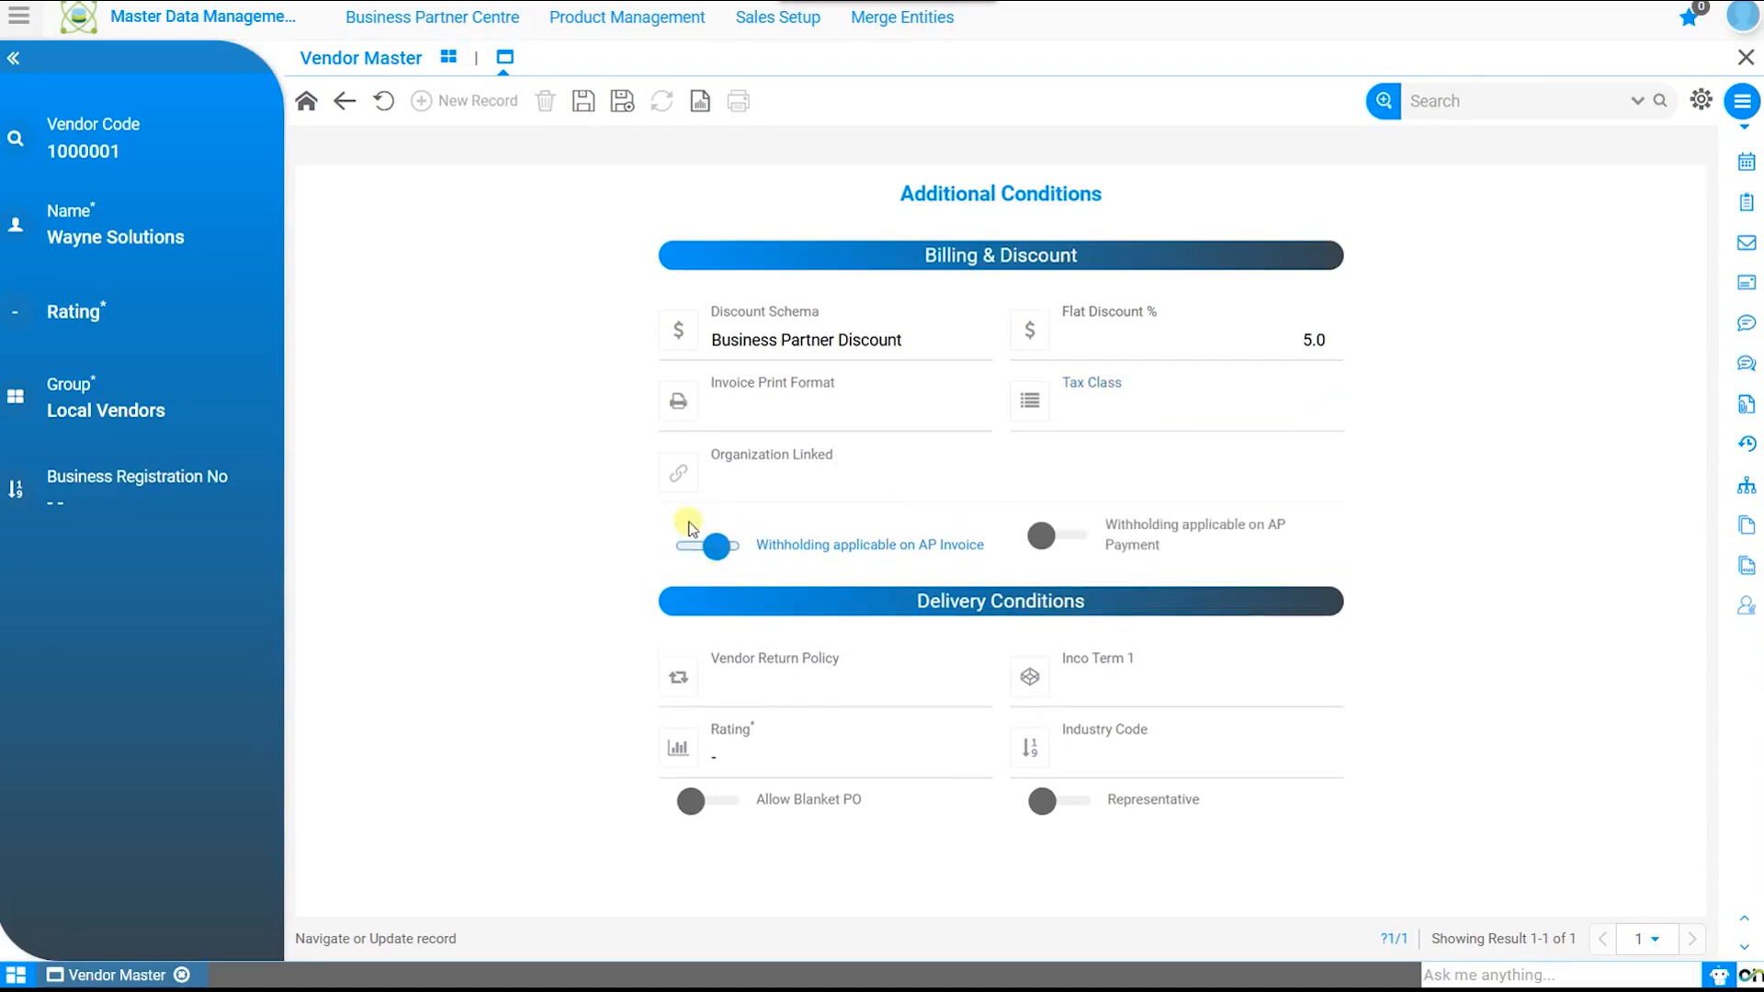
click(1066, 542)
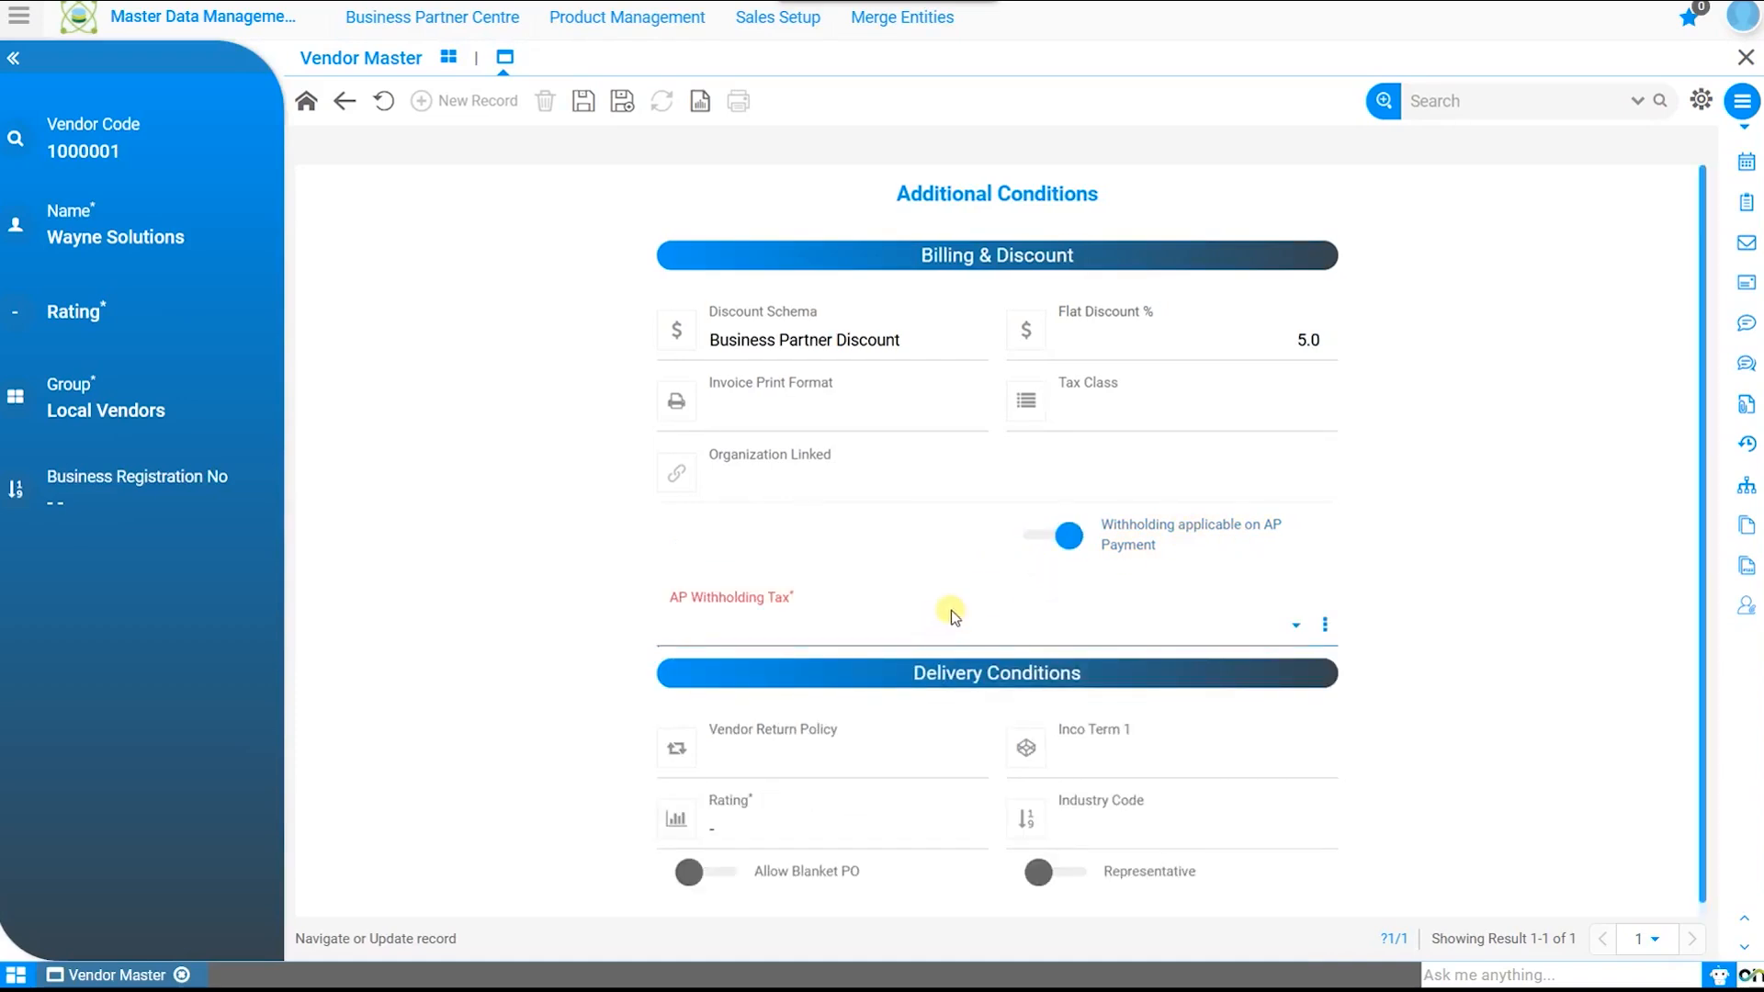
click(1066, 535)
Step: Set return policy 30 Days, Inco Term DDP, three-star rating and Small/Medium Enterprise industry, then save
click(889, 687)
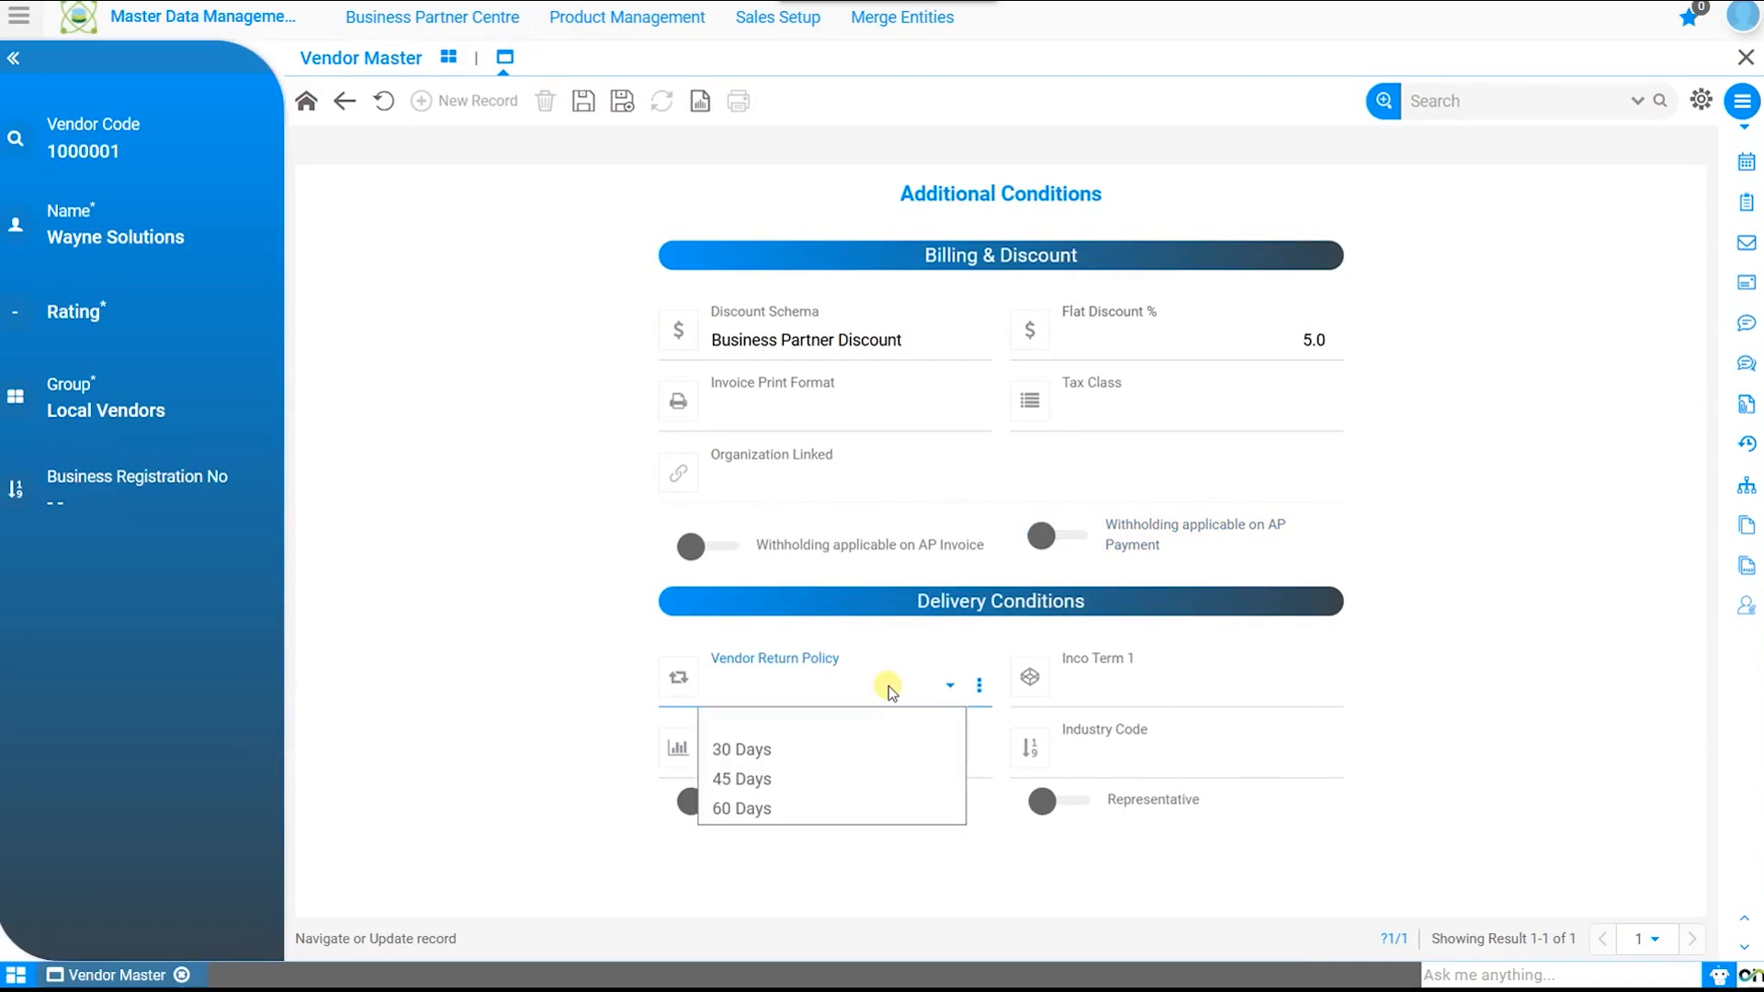
click(813, 748)
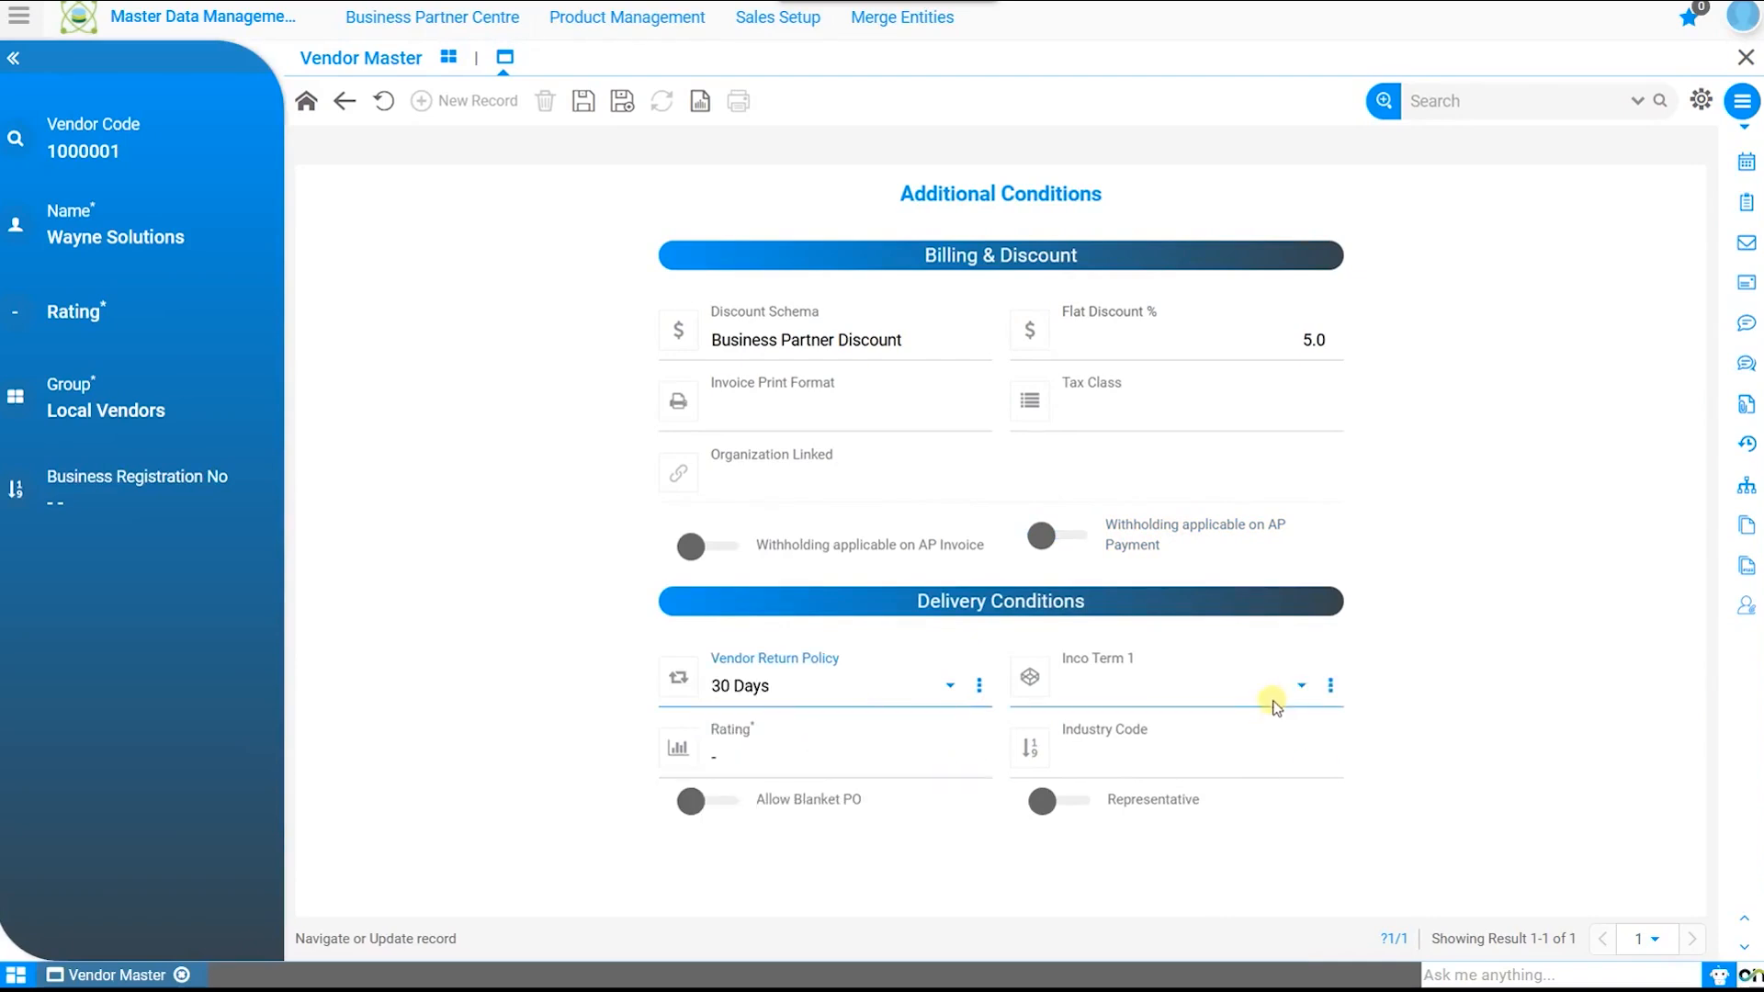
click(1273, 696)
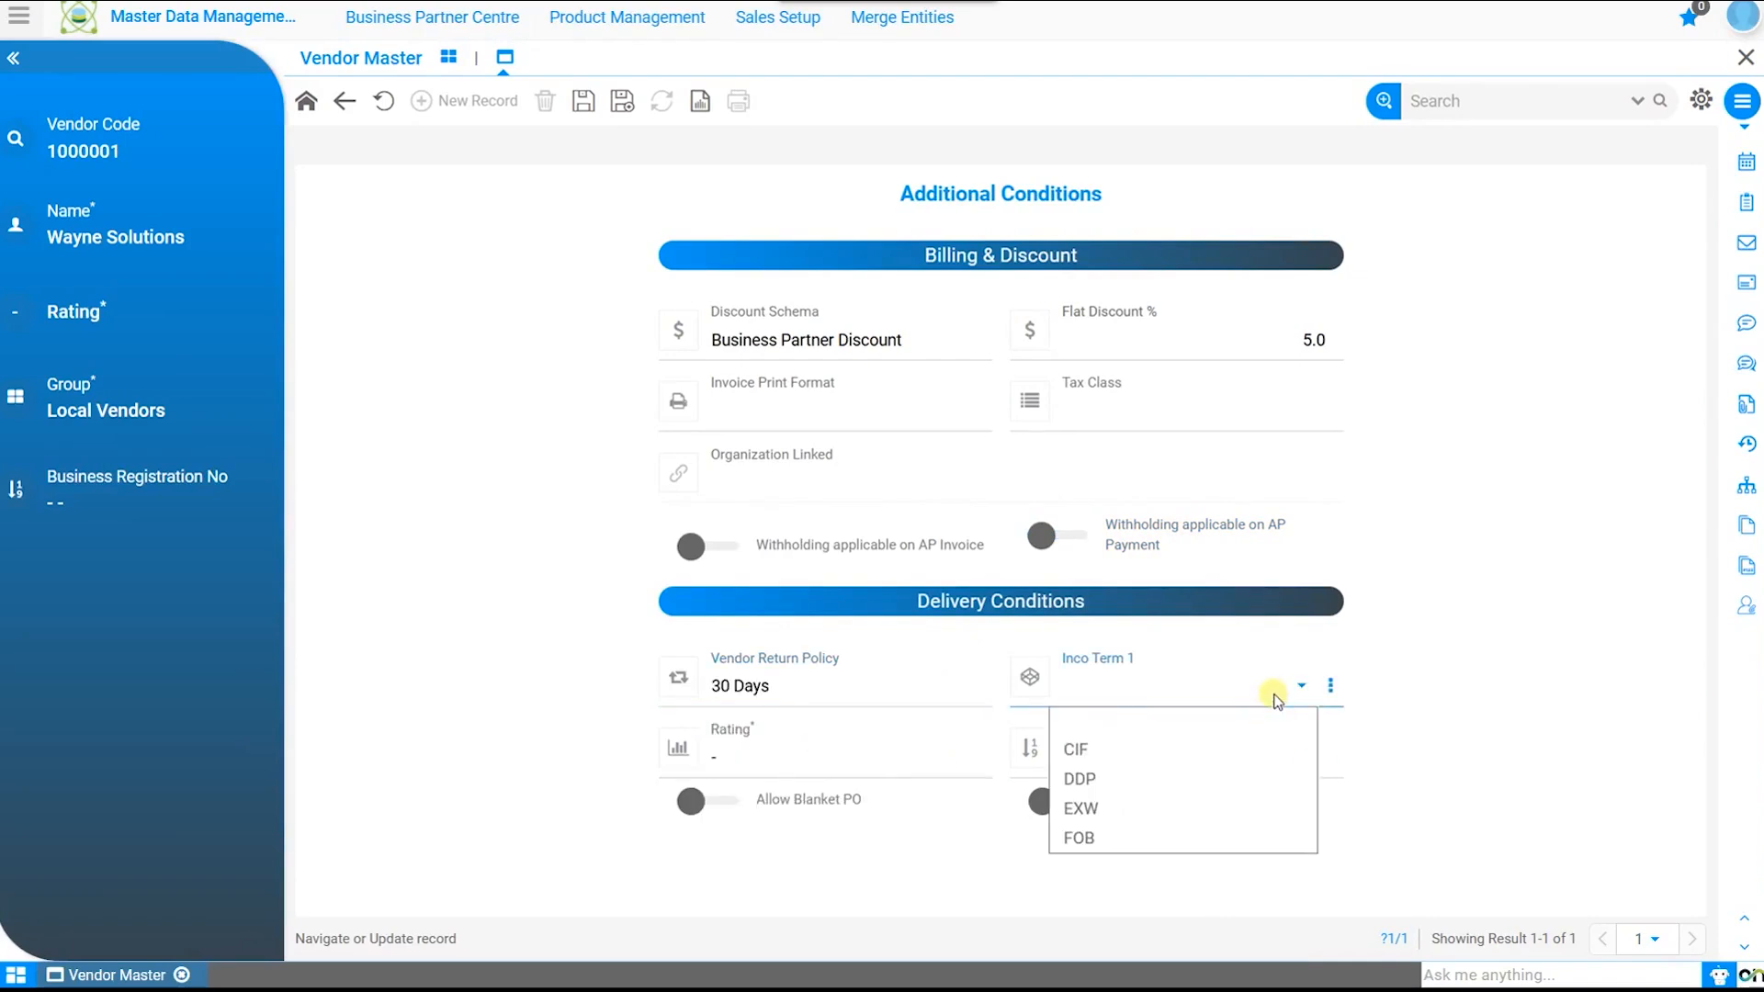
click(1132, 781)
click(895, 760)
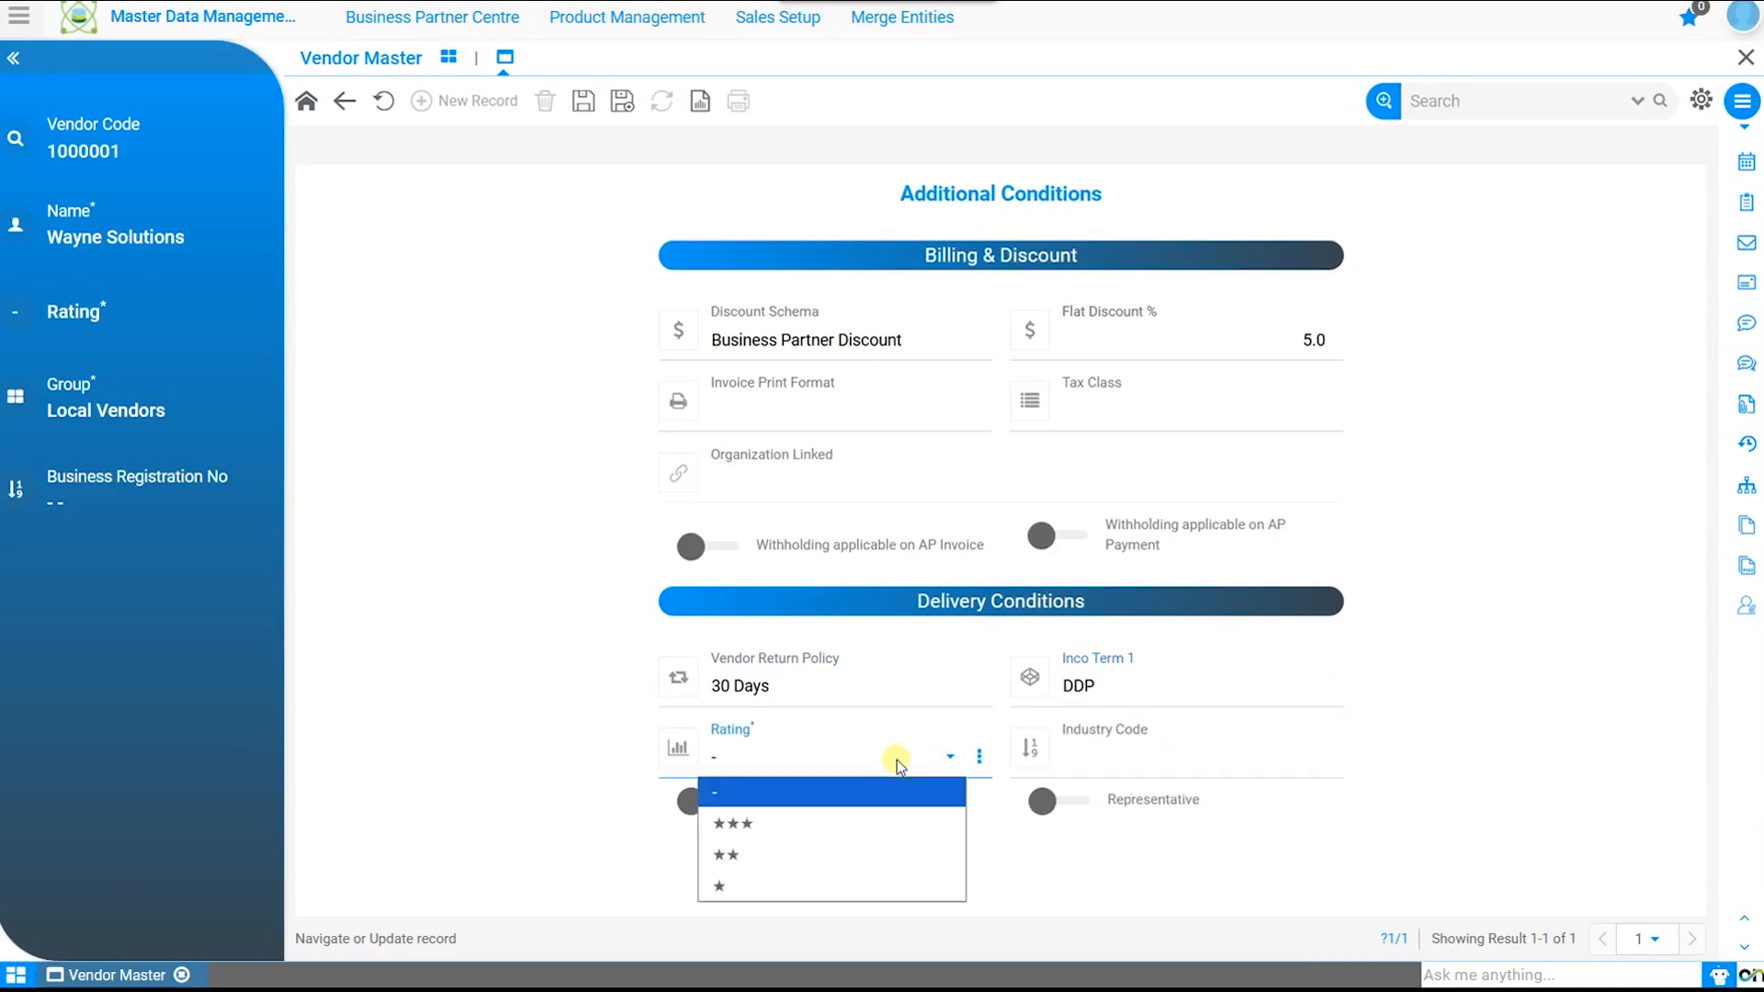
click(833, 824)
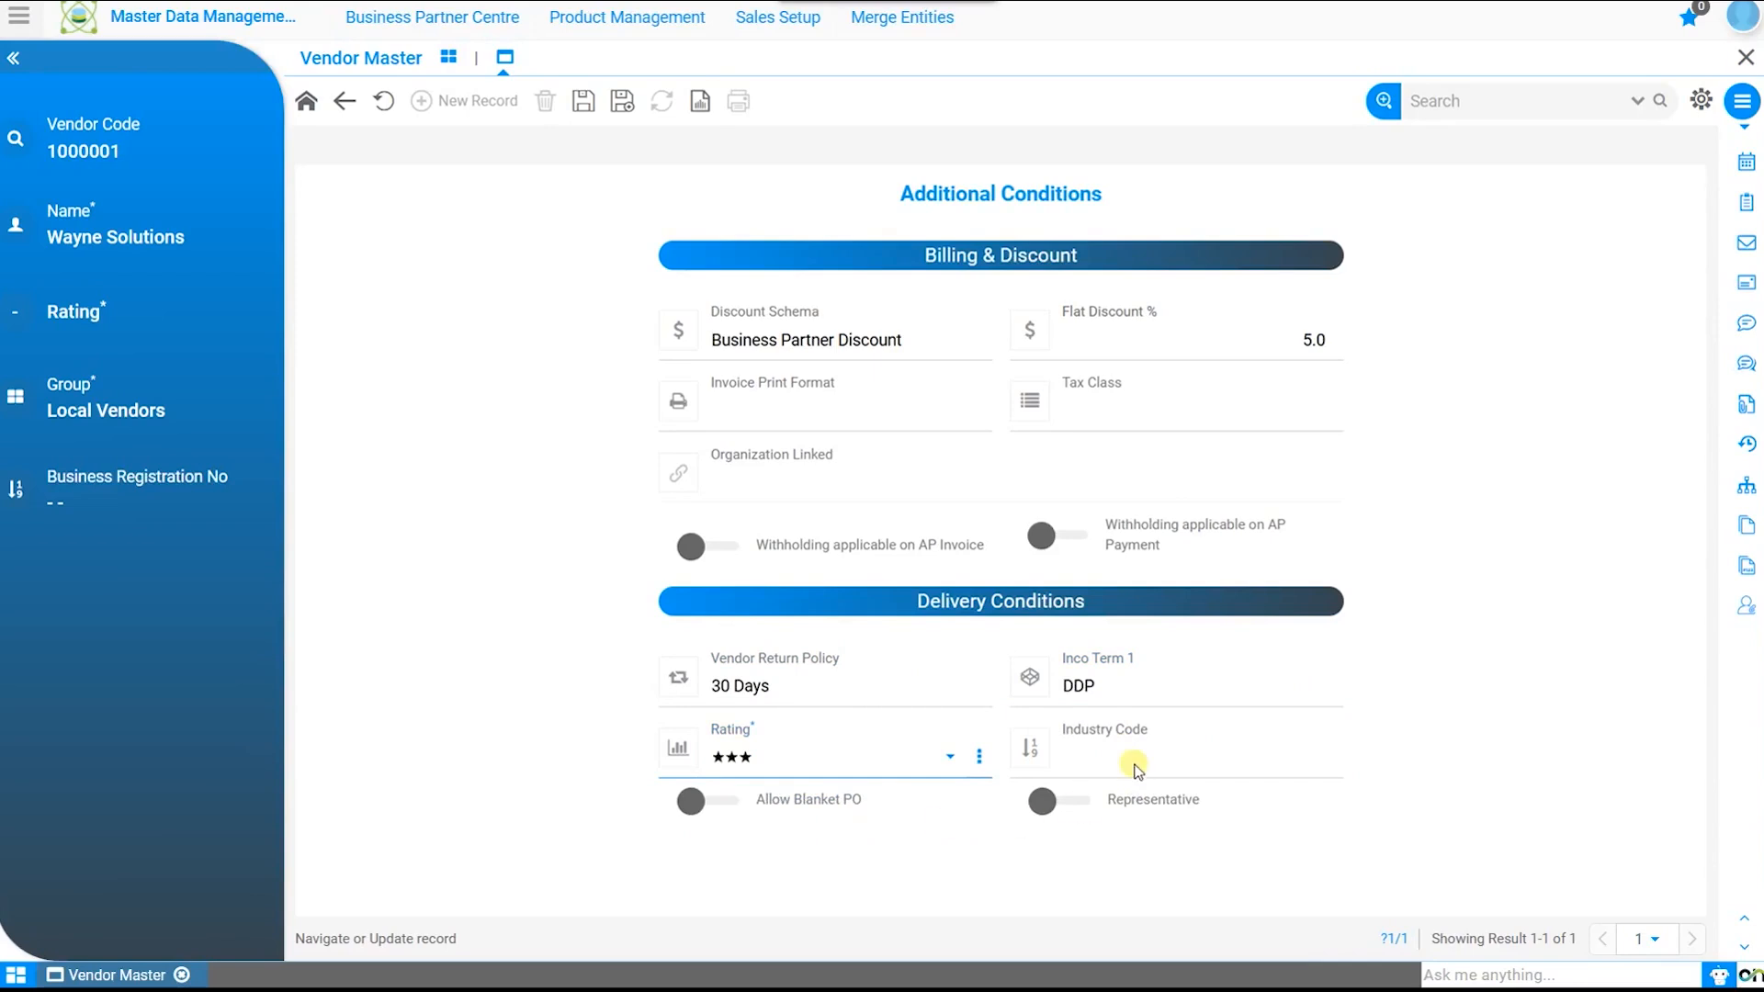
click(1139, 767)
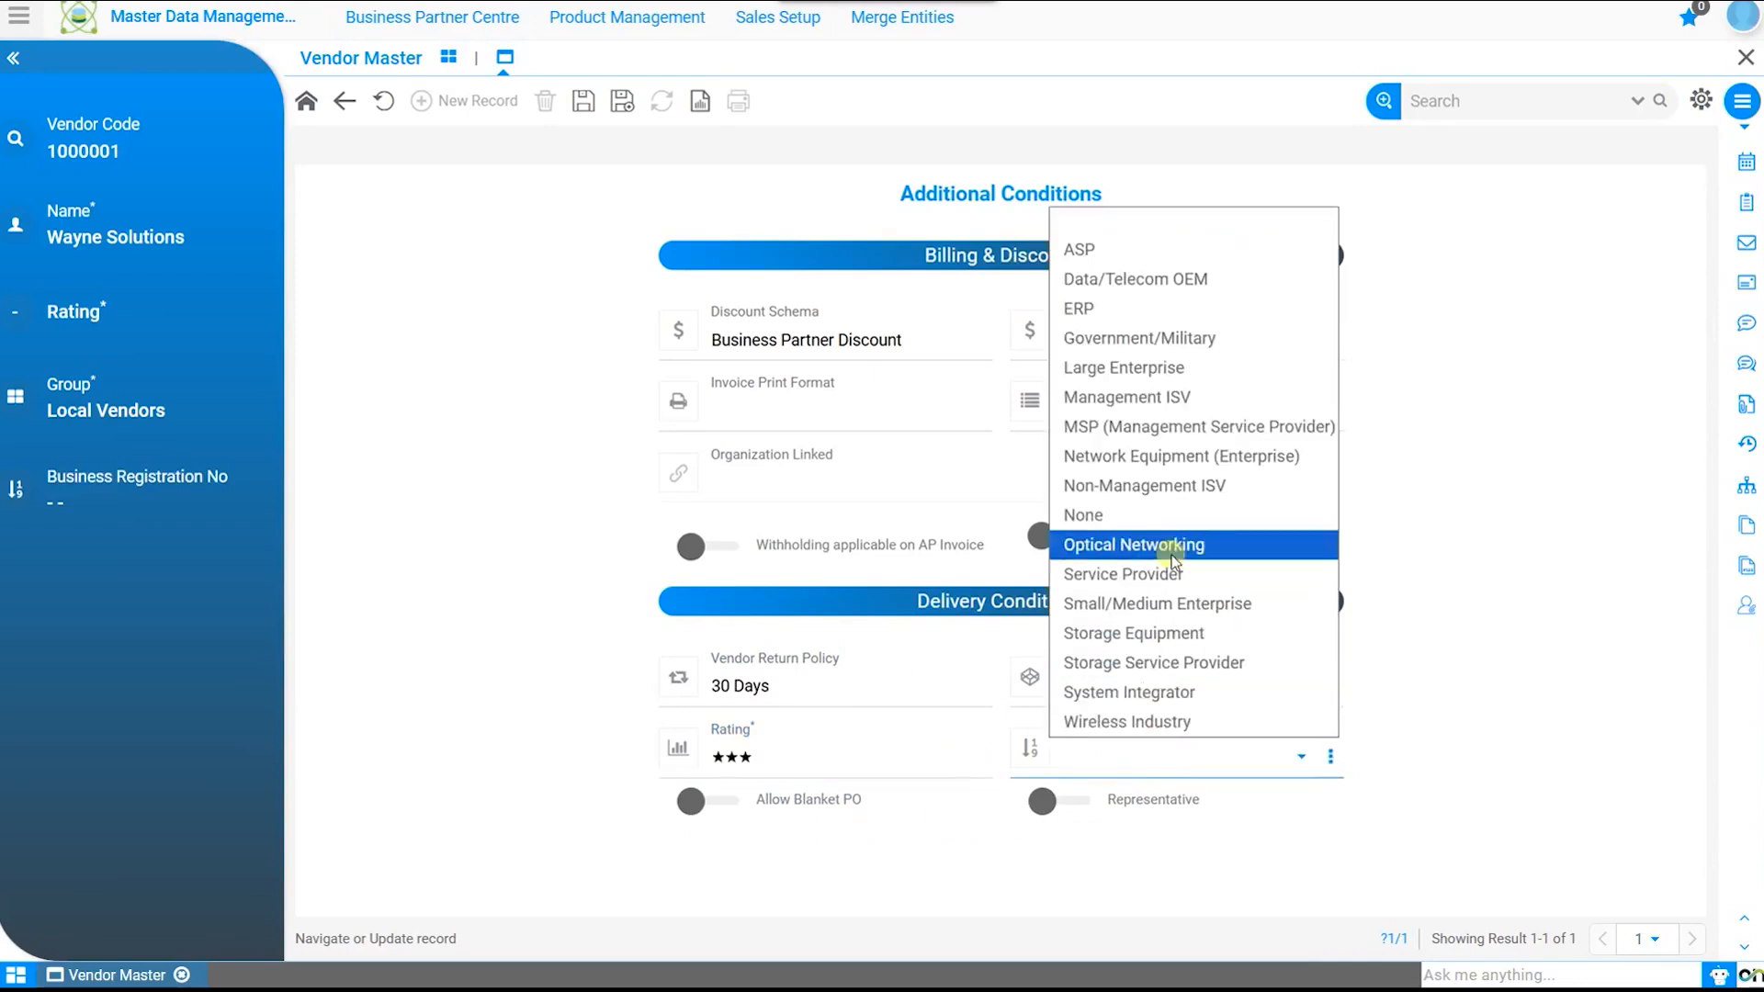
click(1163, 606)
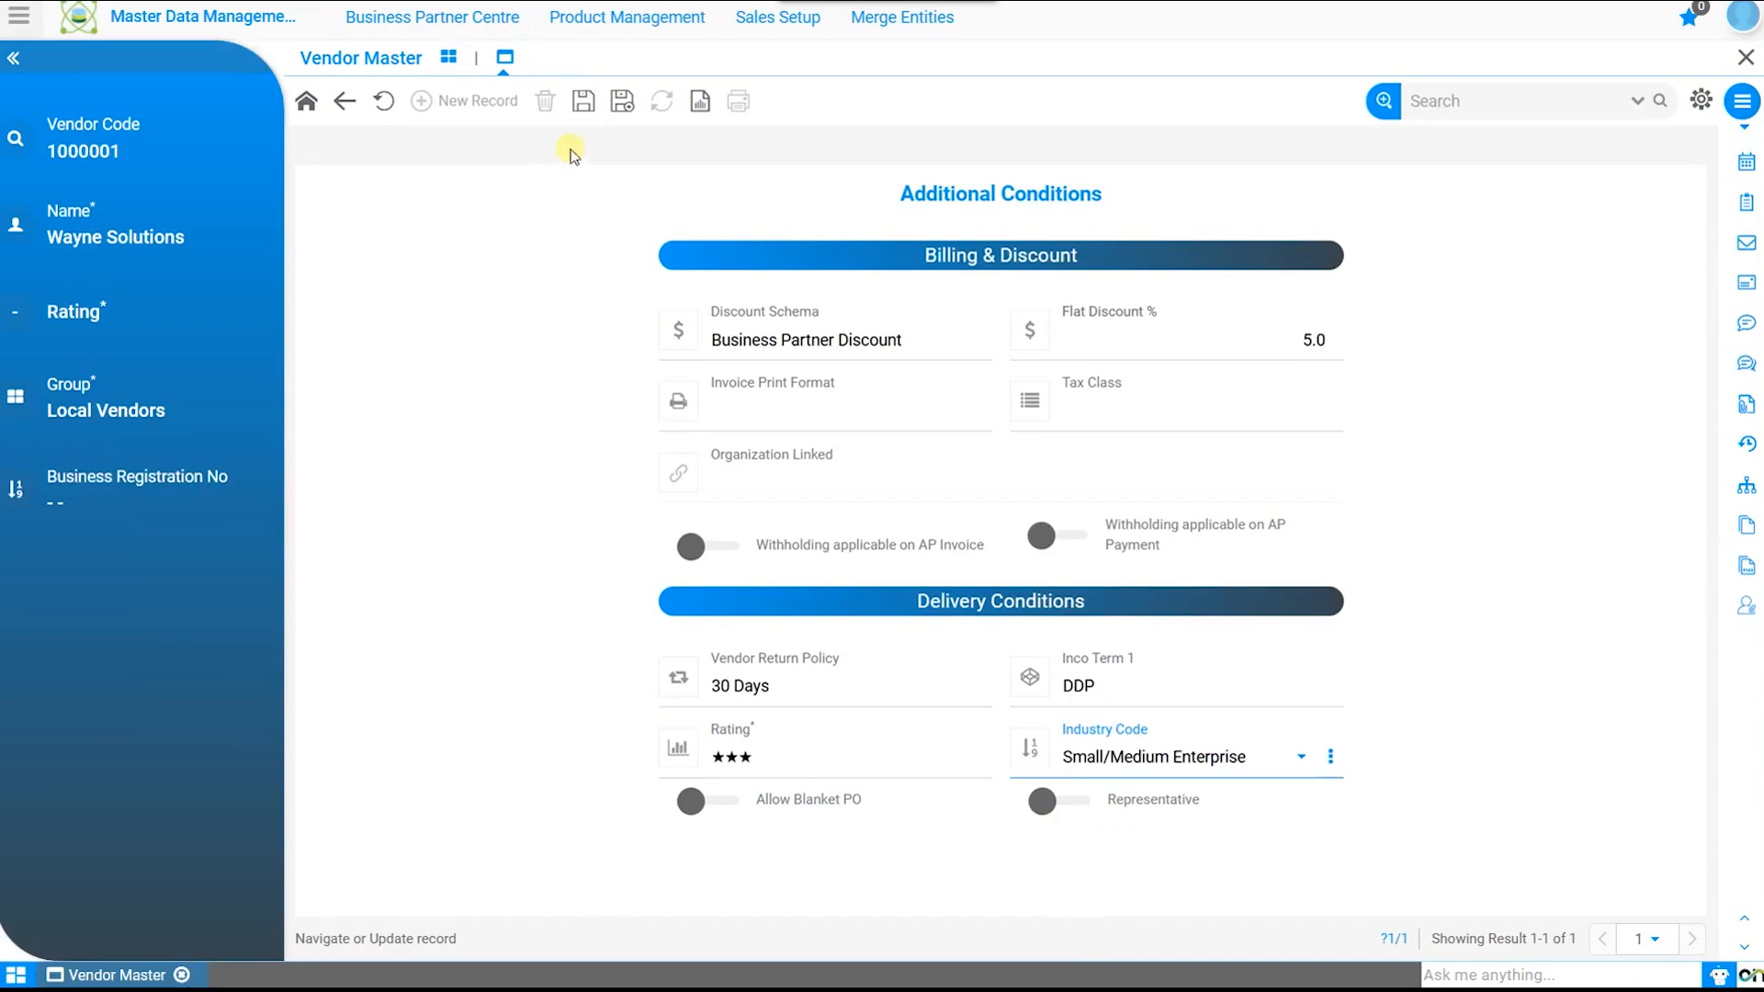
click(583, 101)
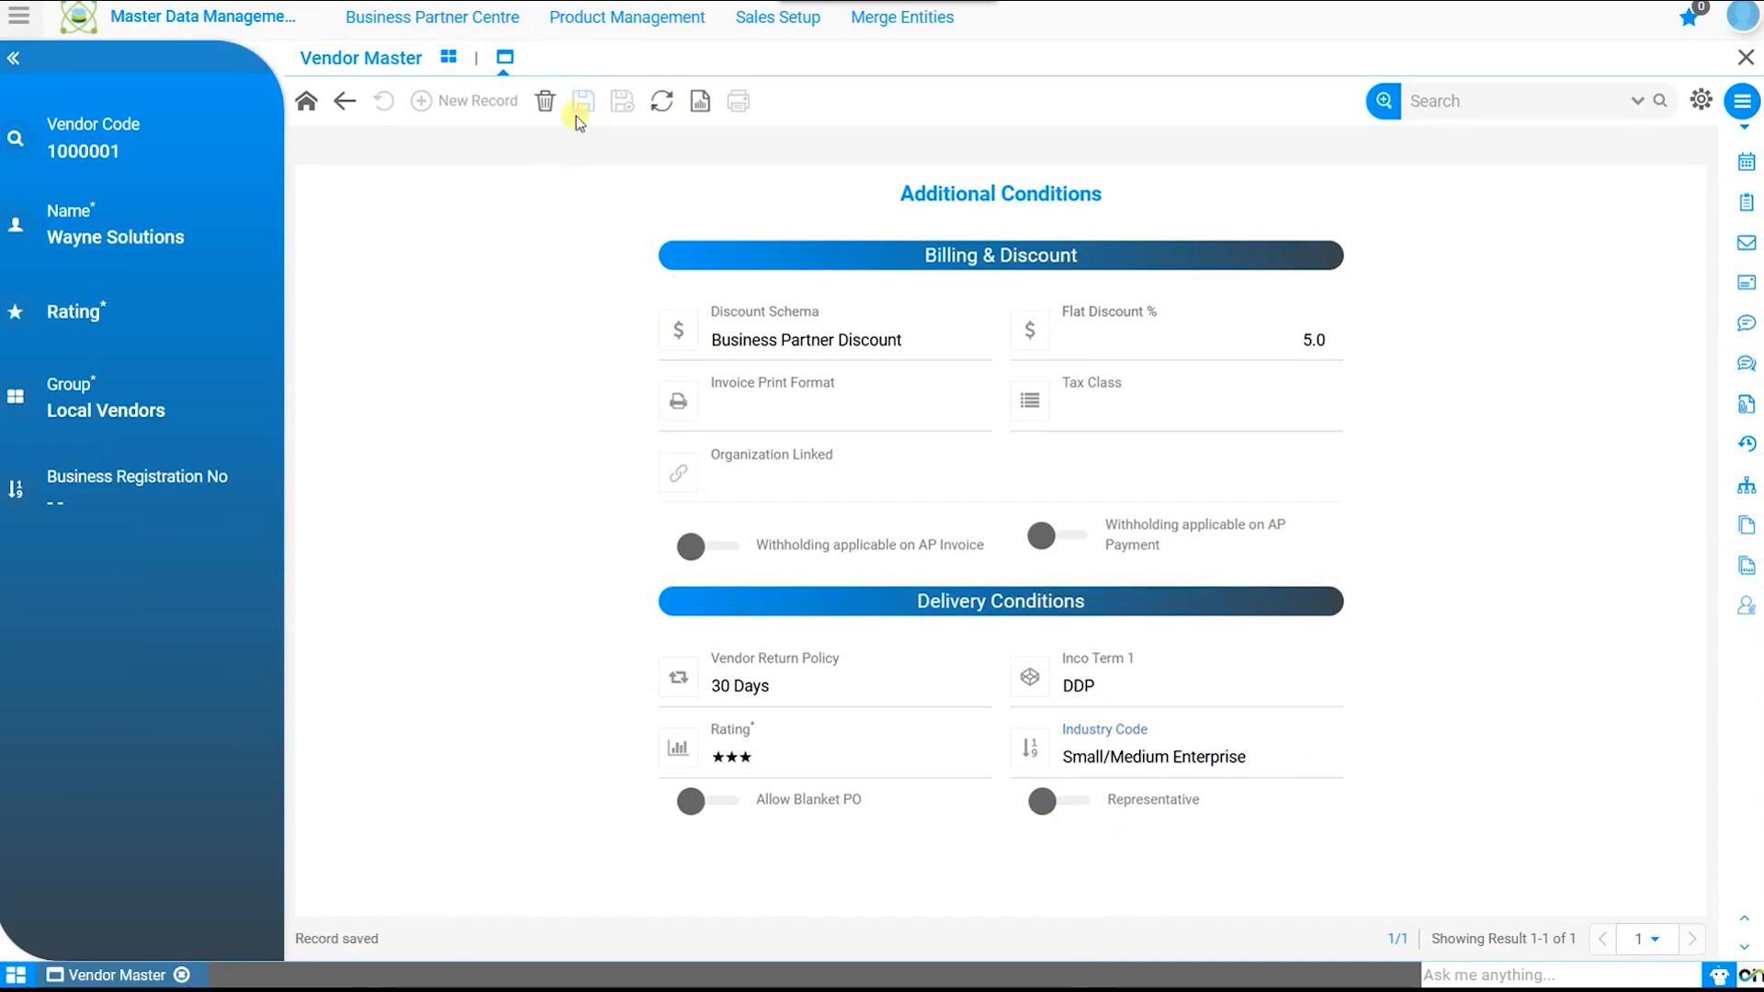
click(306, 103)
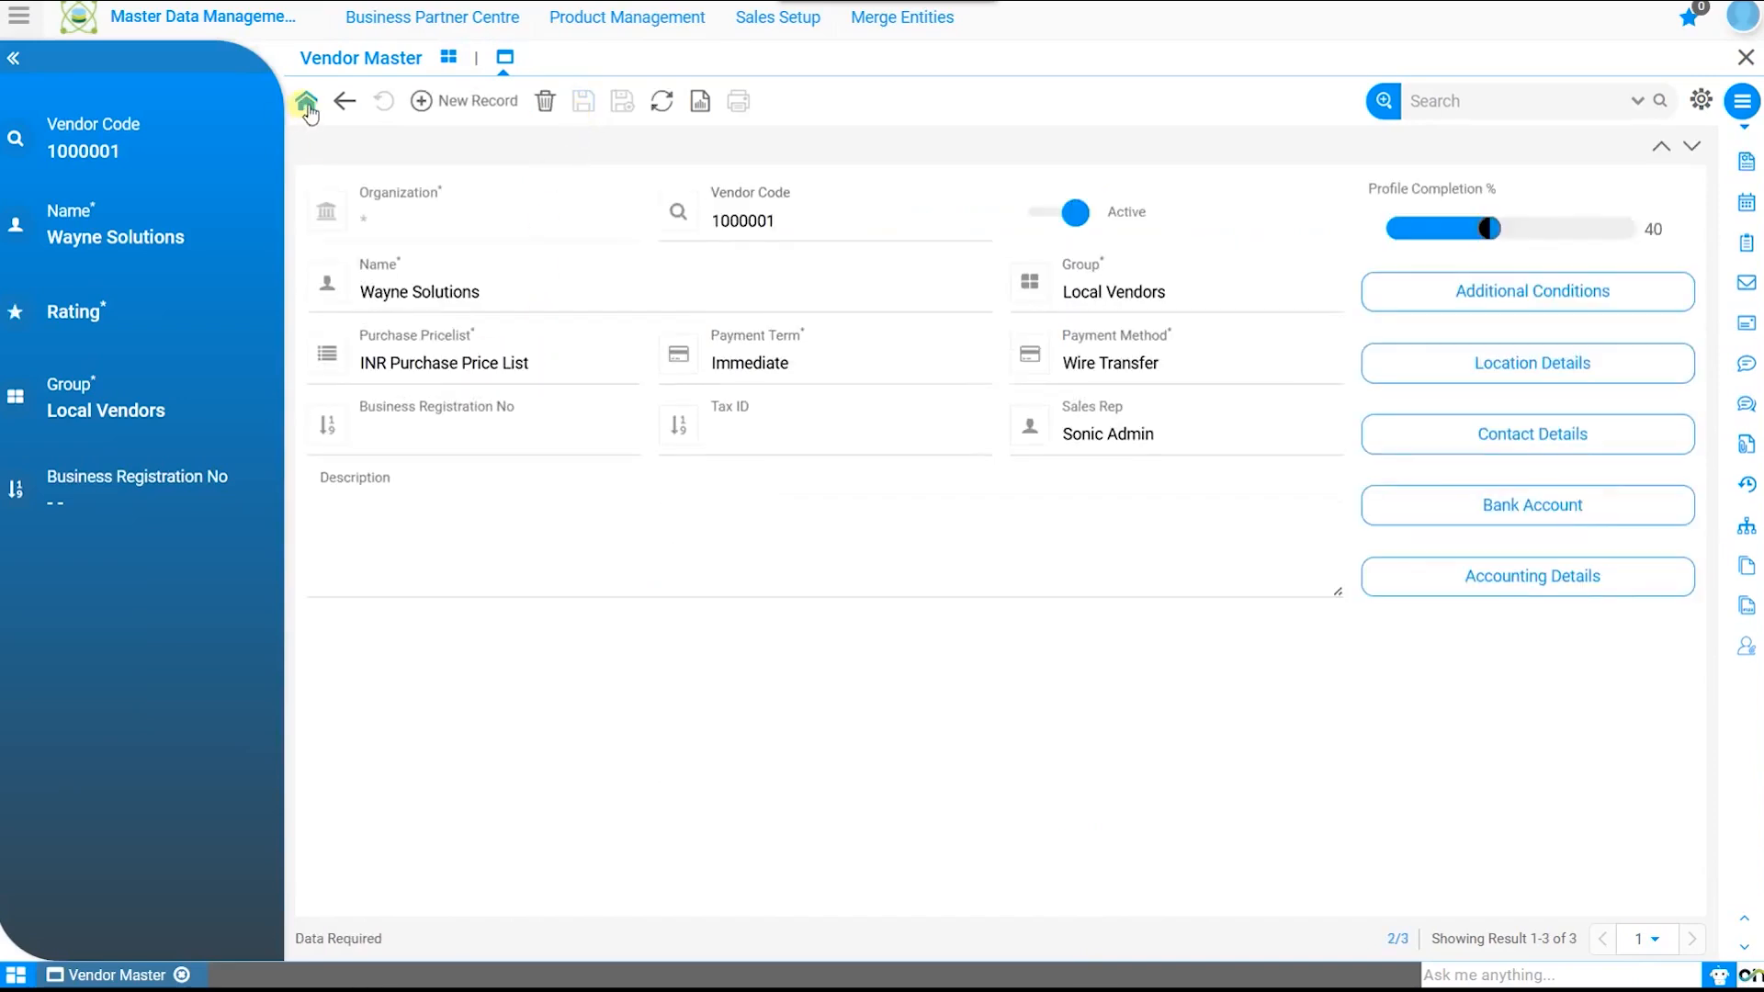
Step: Start a new record in the vendor's location details
click(1529, 374)
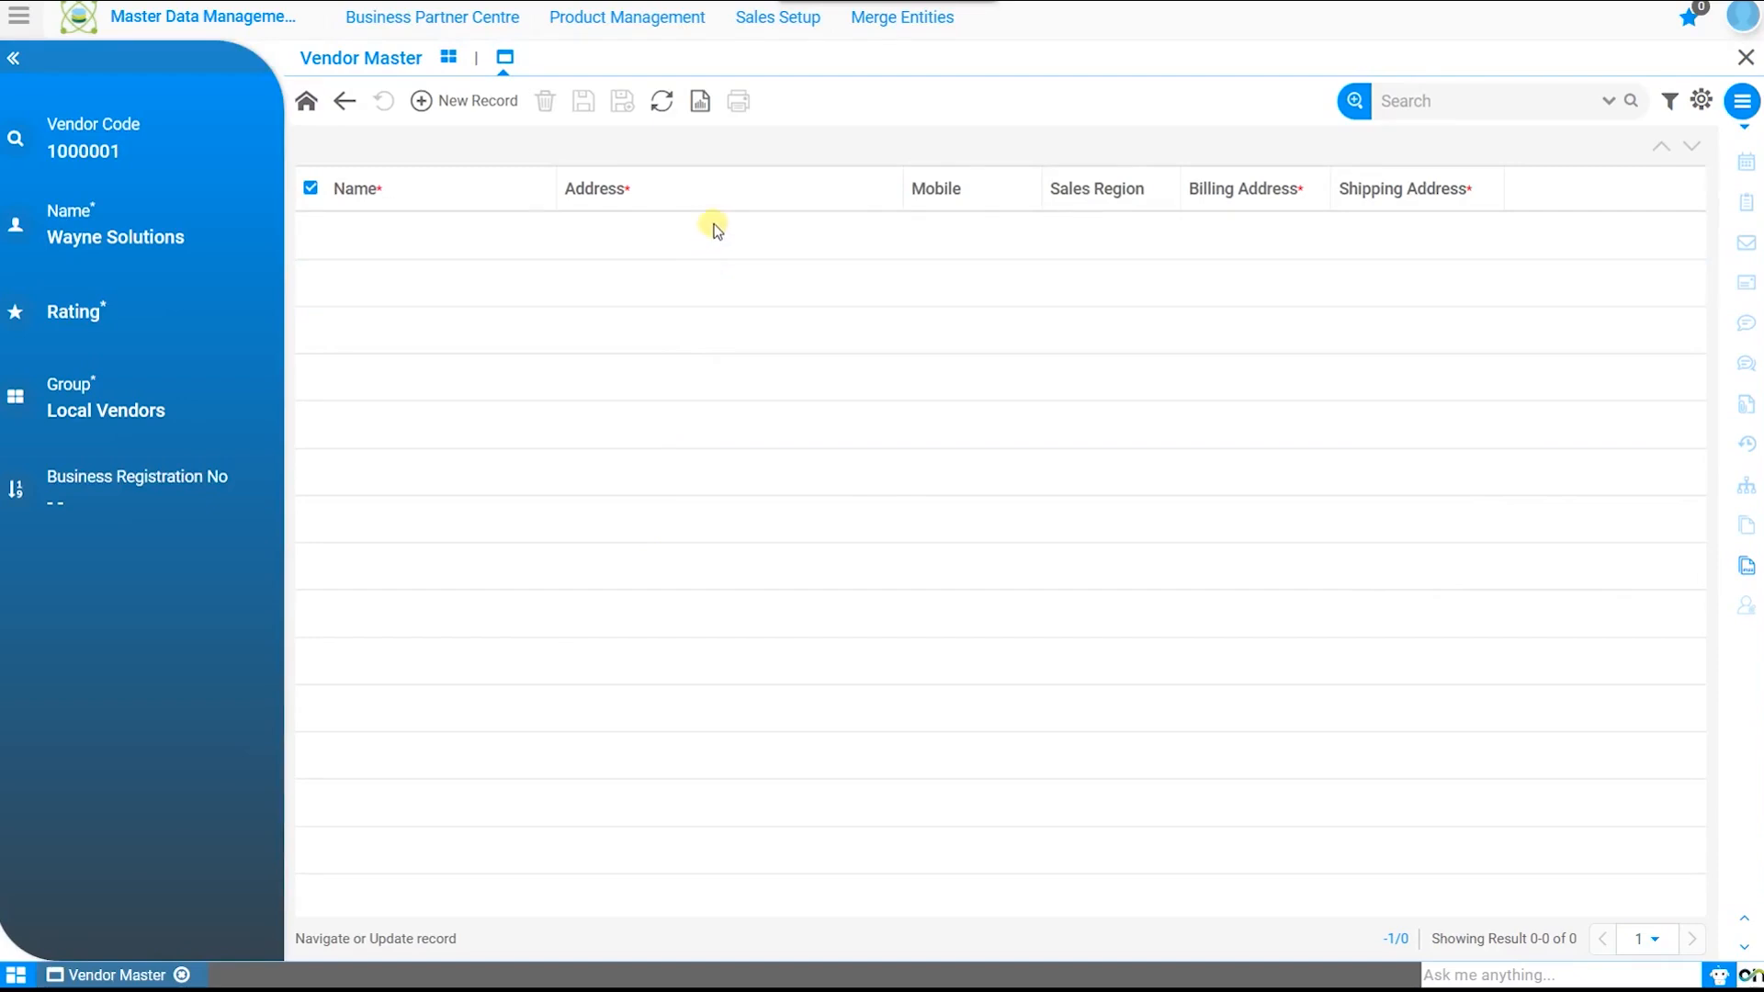
click(474, 109)
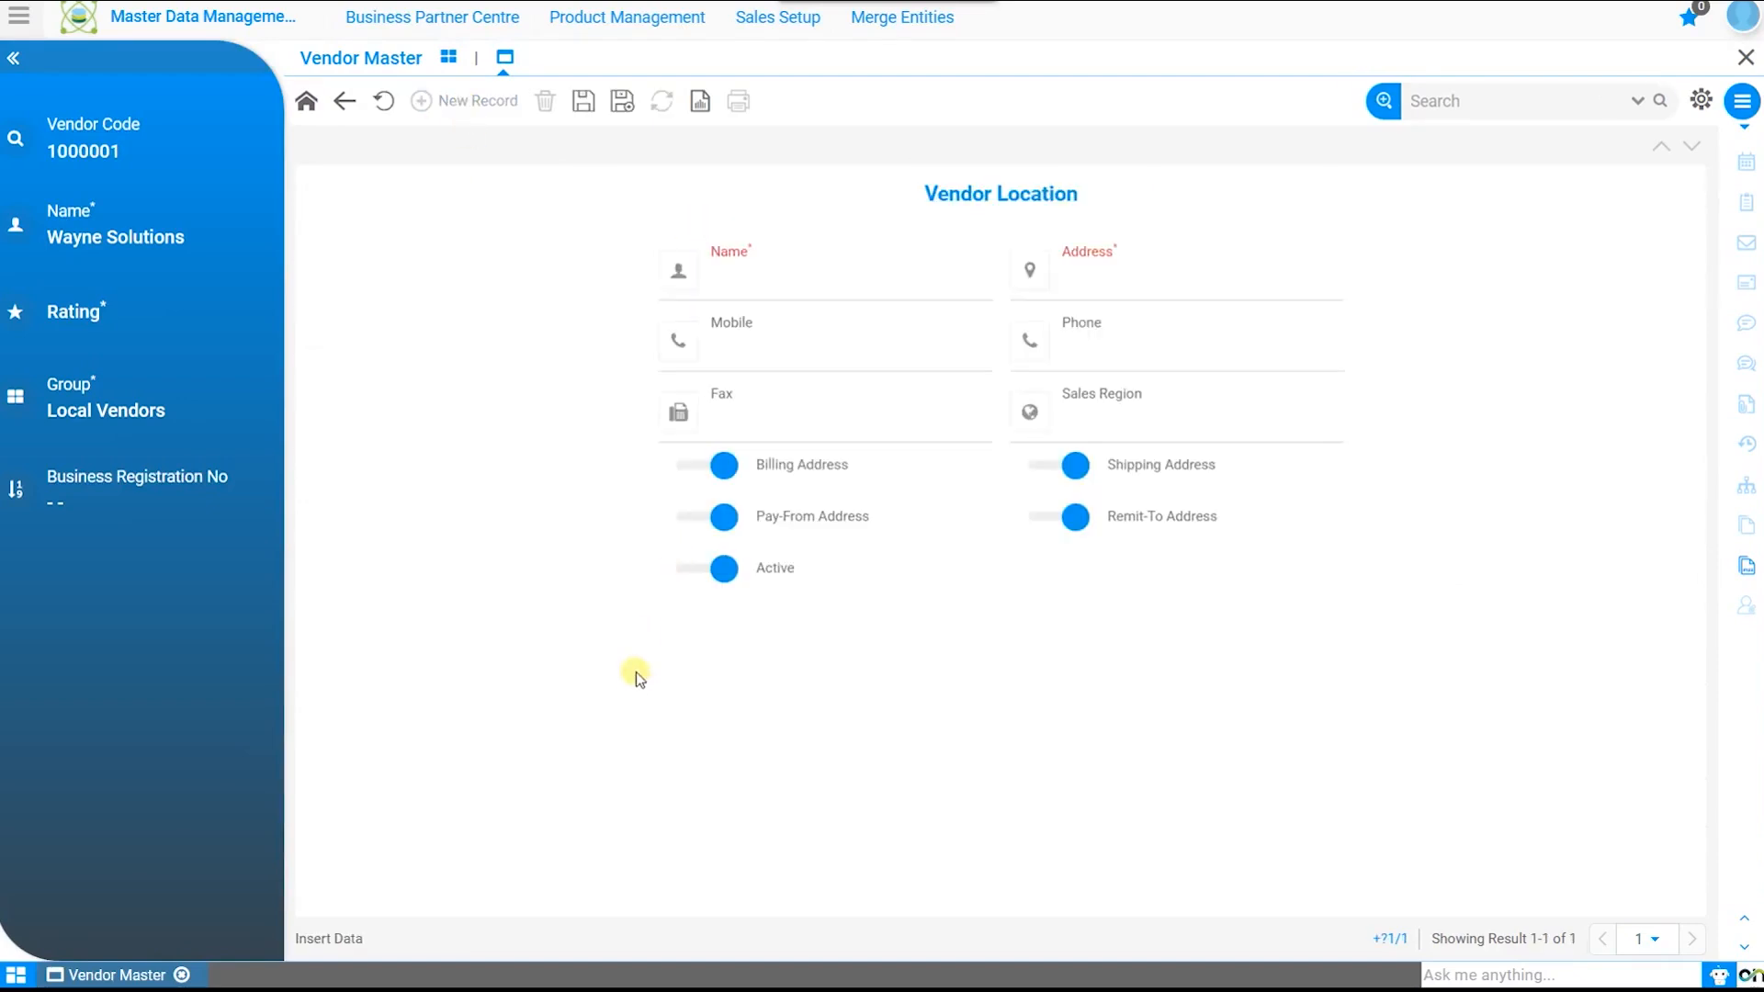
click(1320, 284)
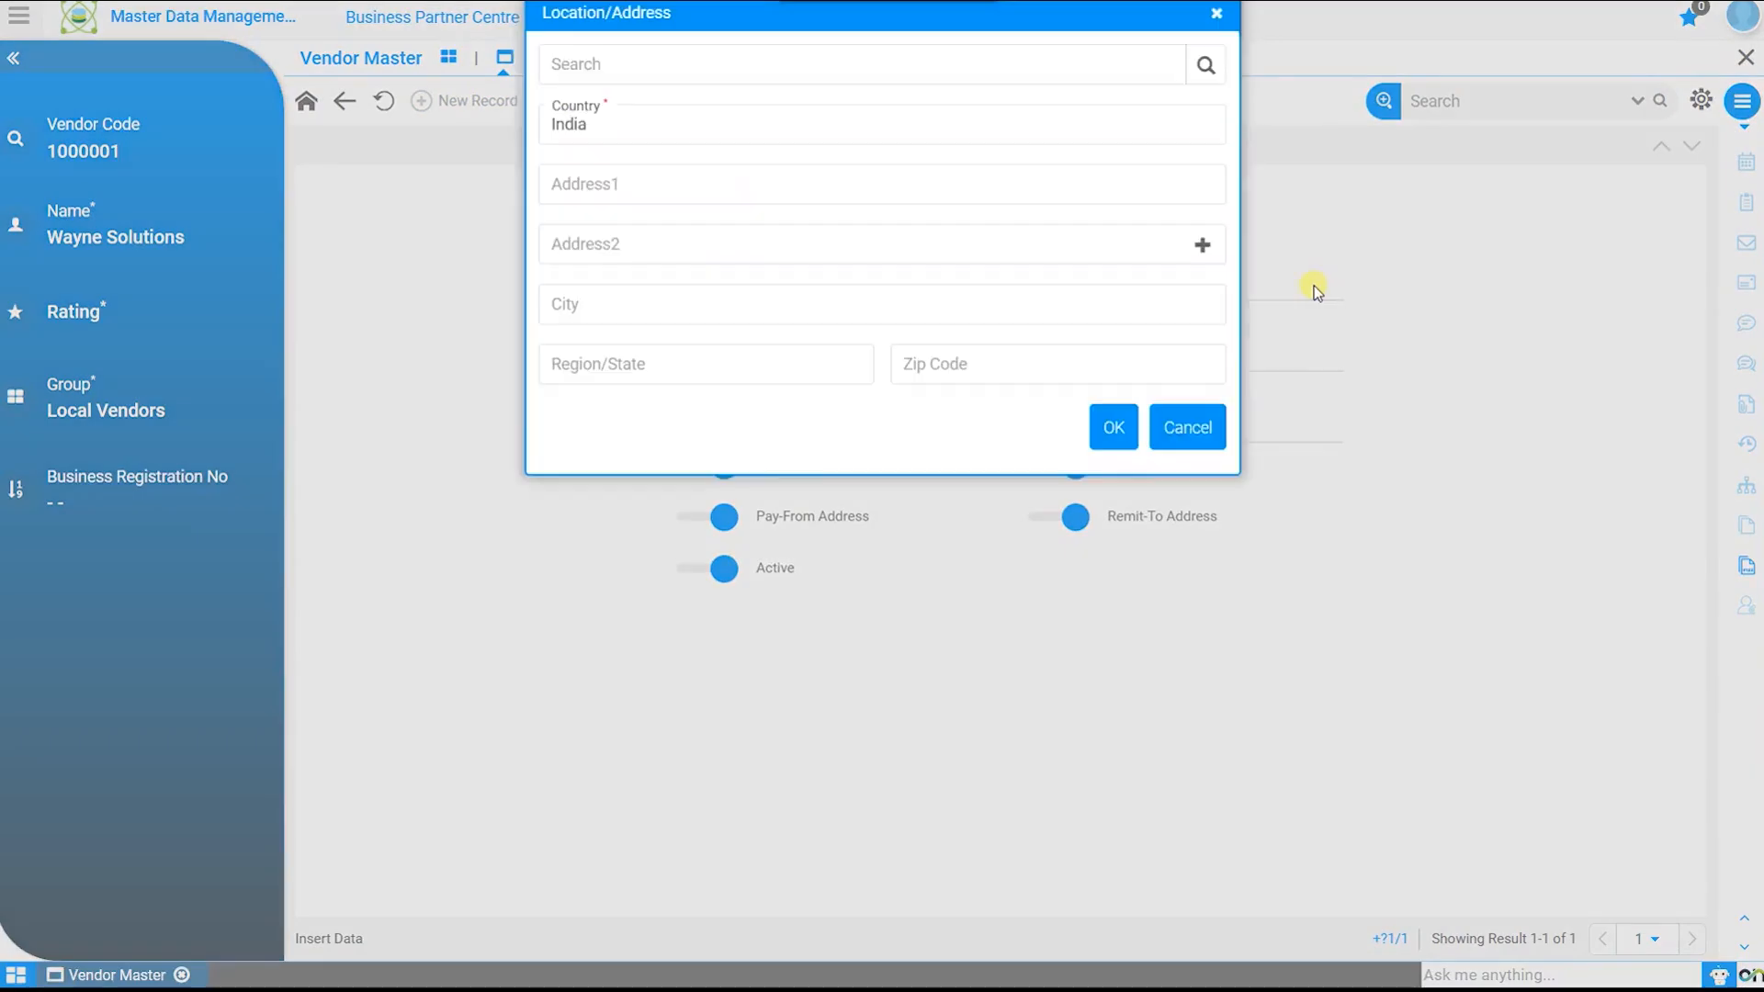
click(626, 189)
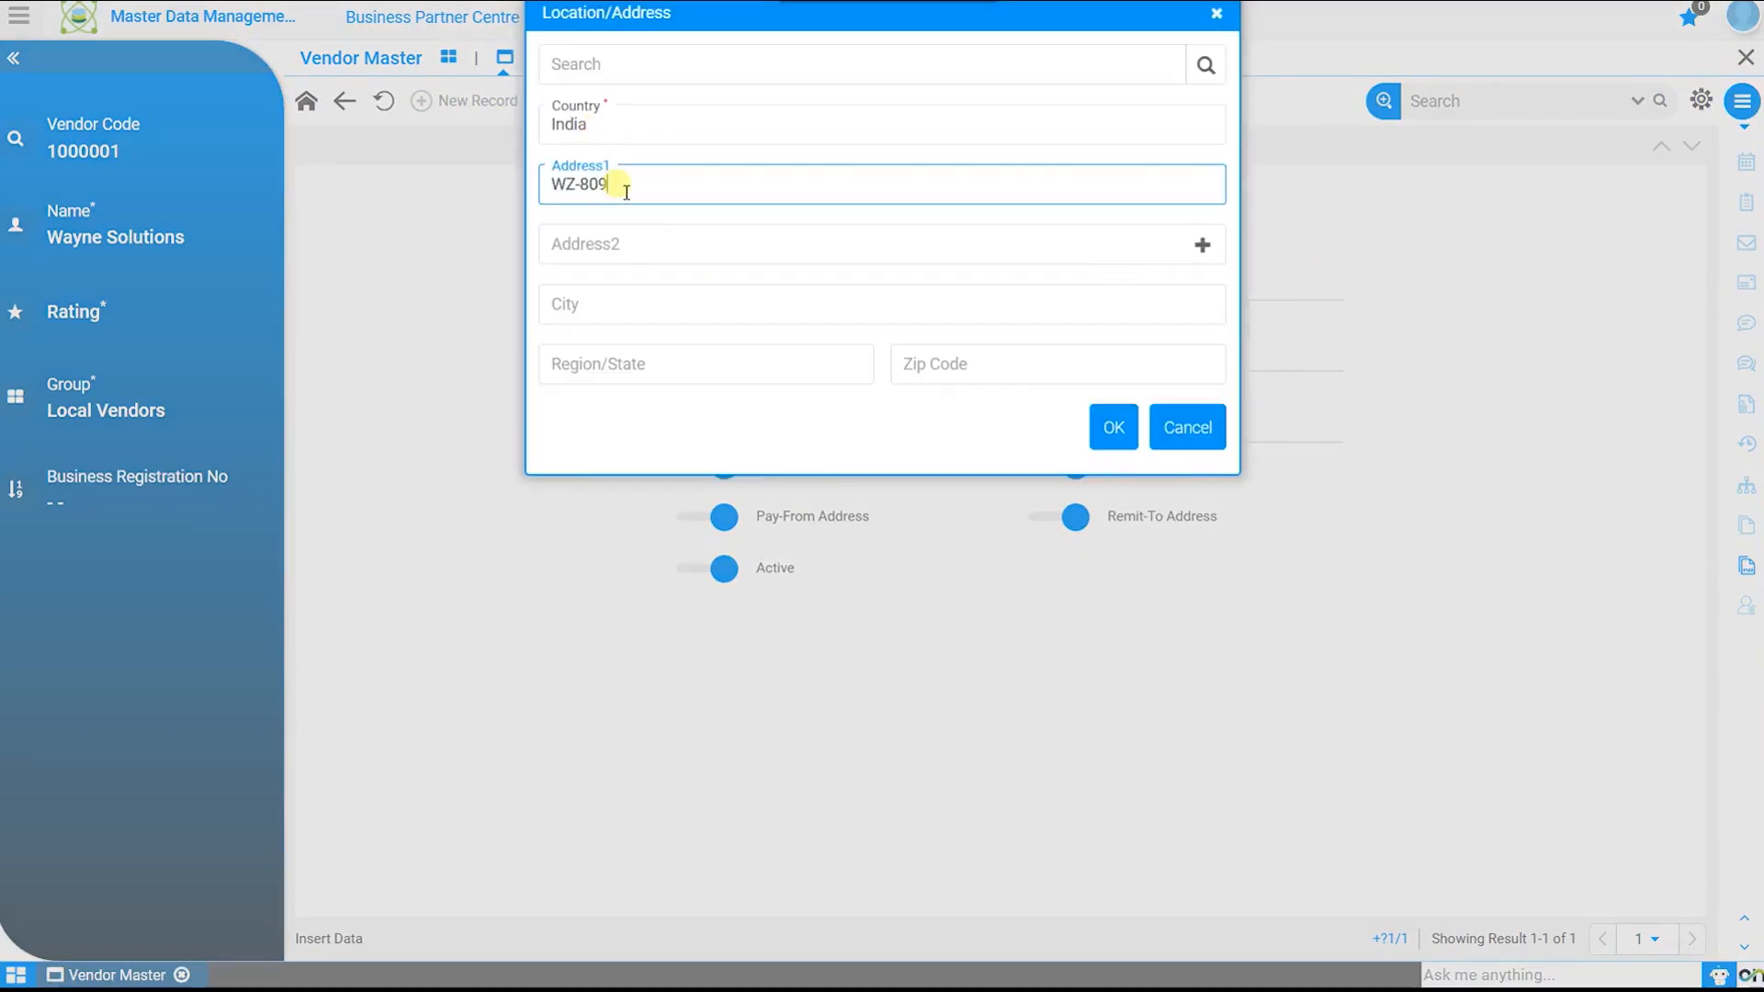
key(Tab)
key(Tab)
key(Tab)
text(na)
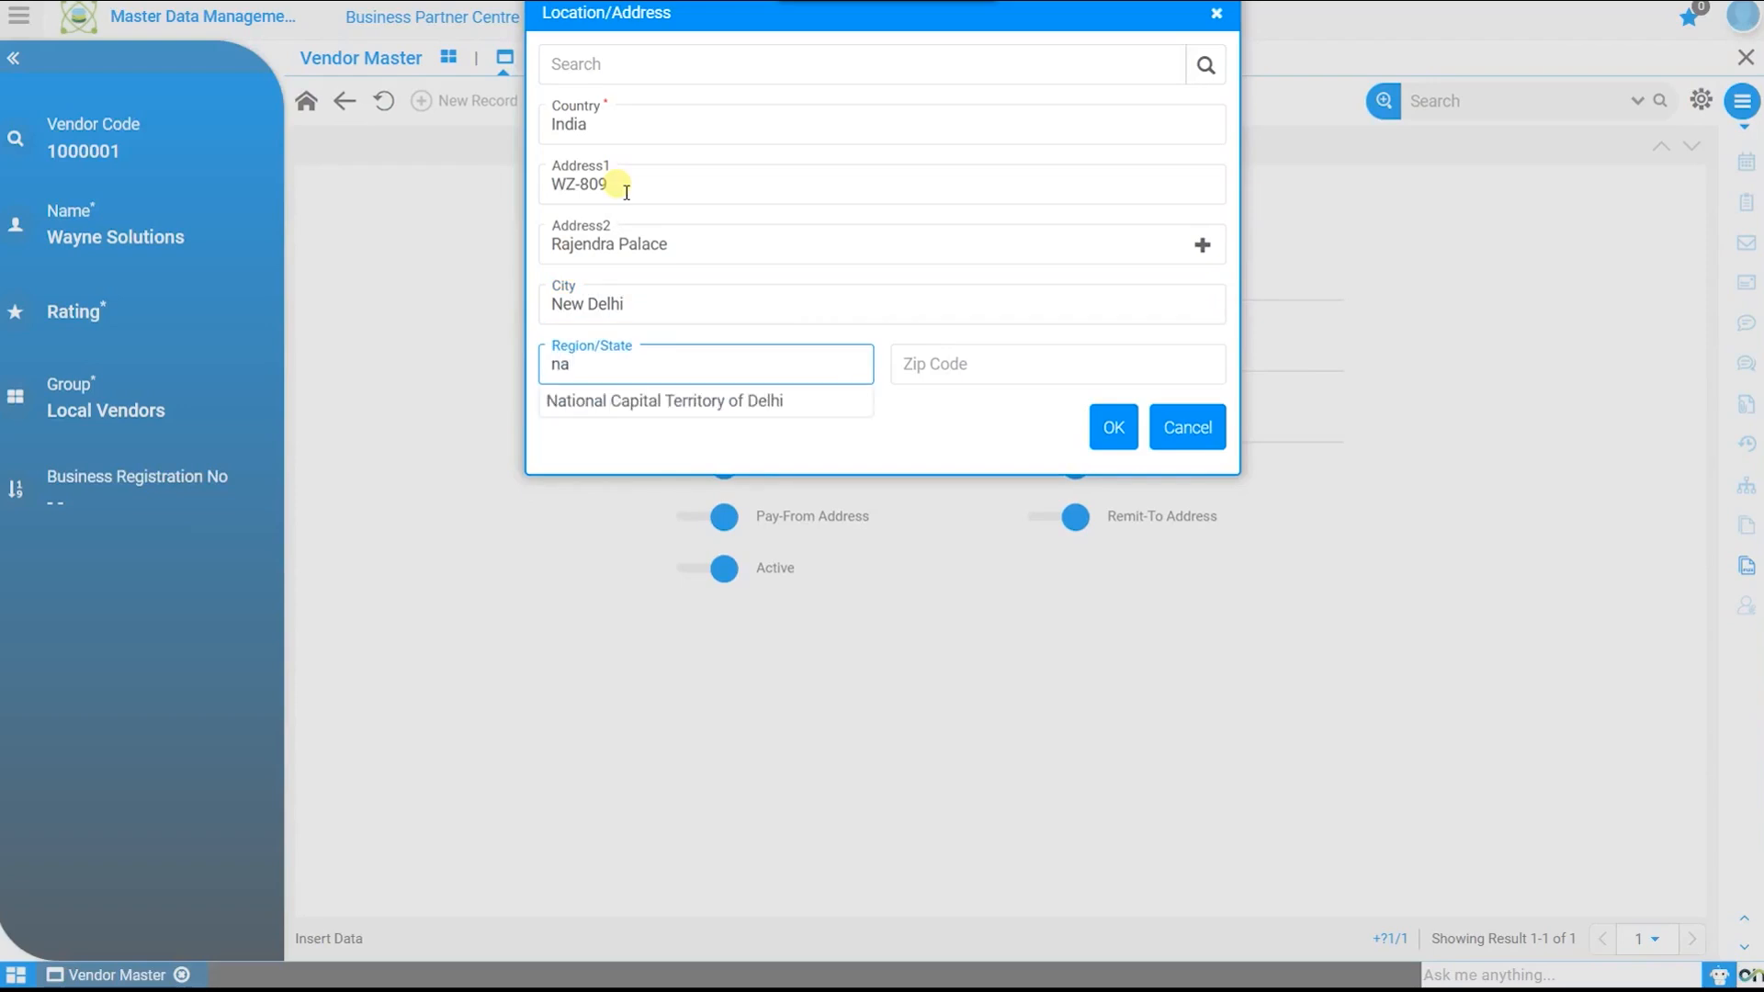
key(Down)
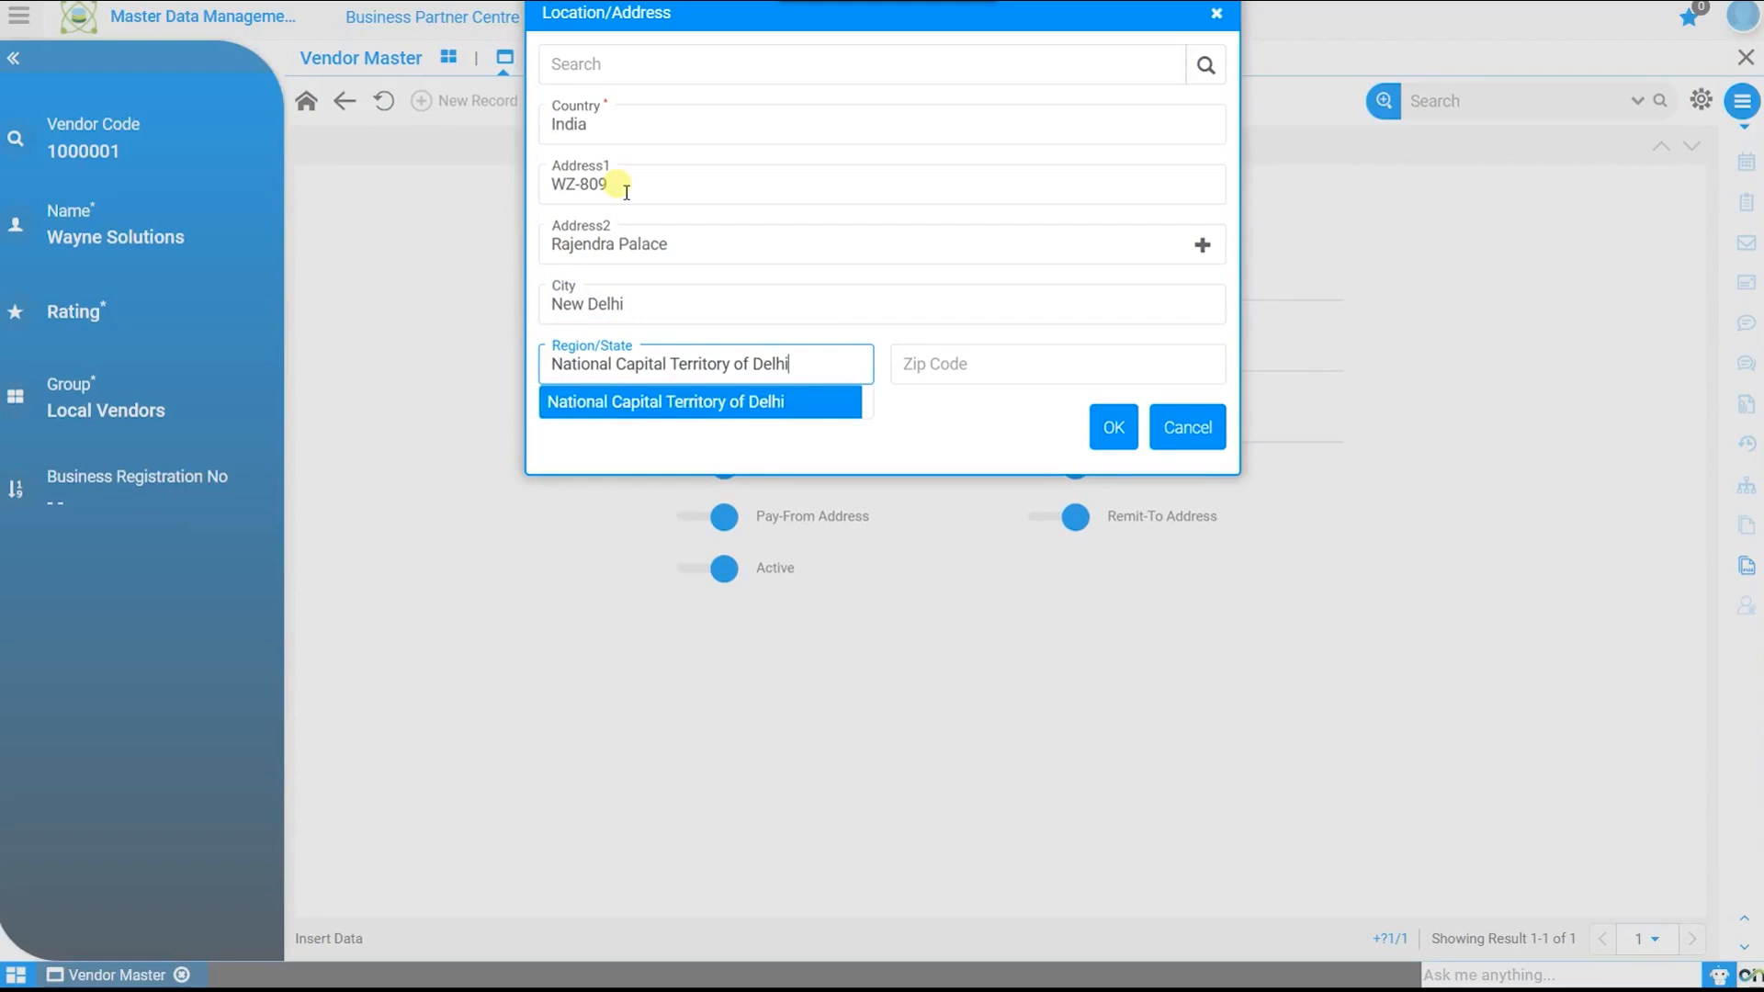
key(Return)
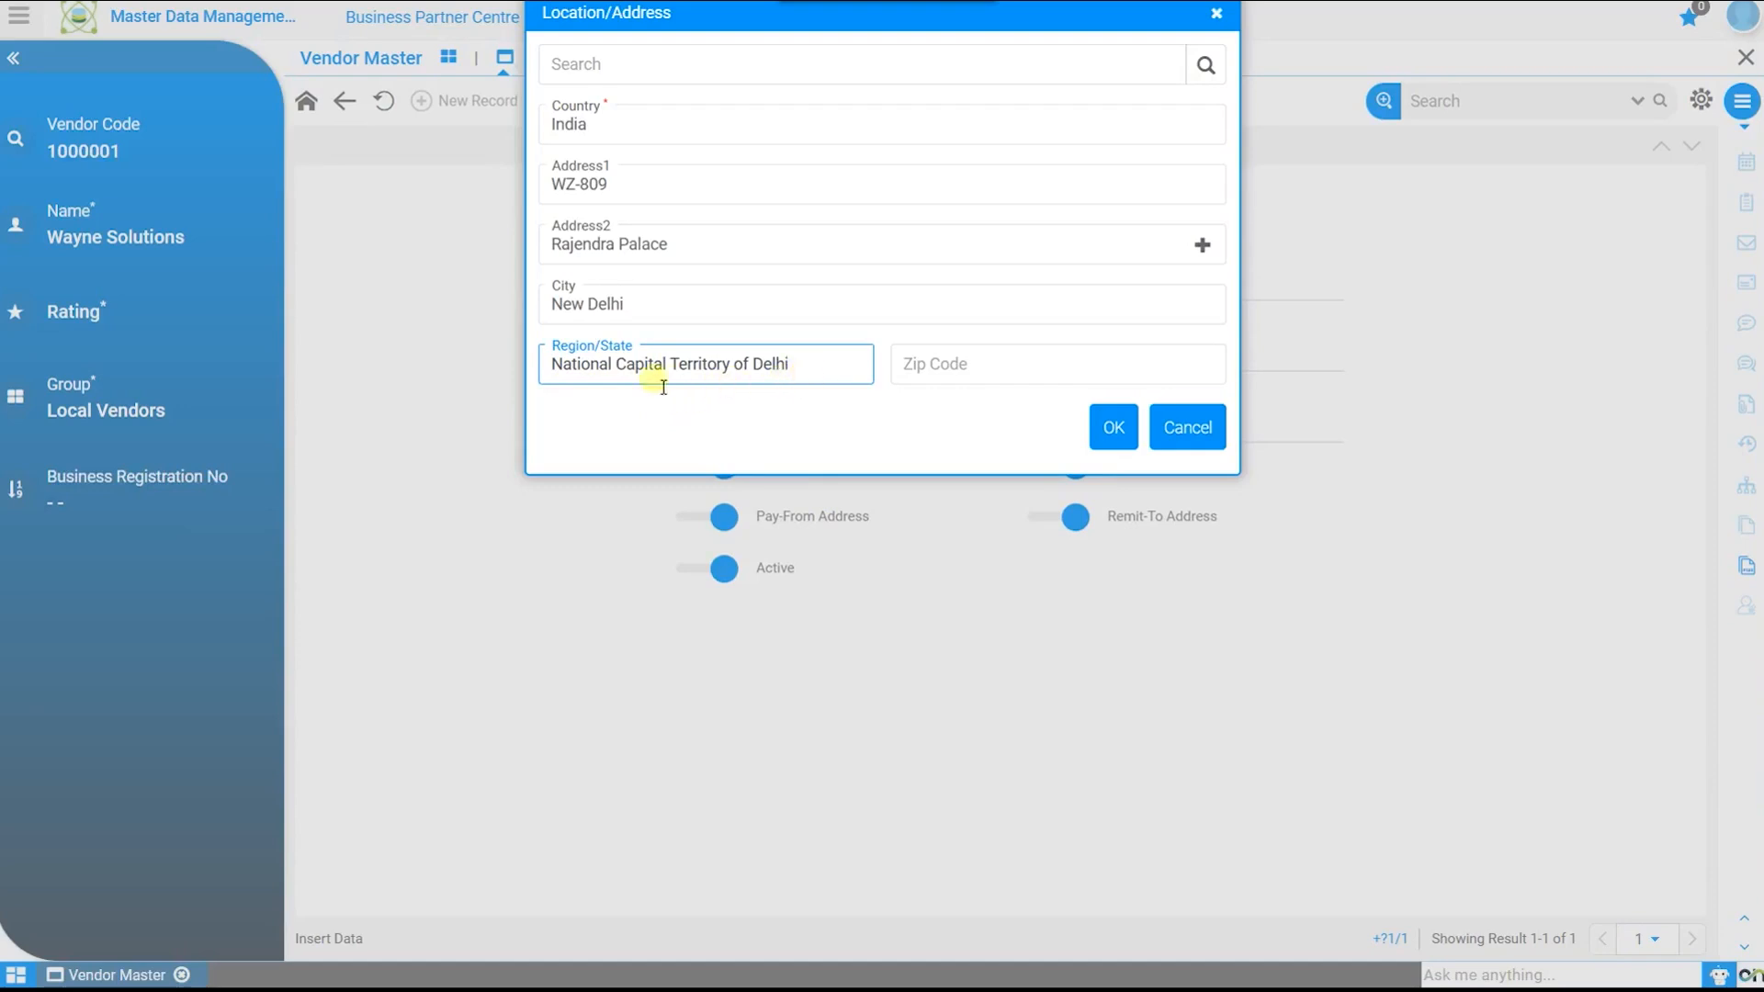
click(1113, 424)
click(1107, 375)
click(1176, 425)
click(1150, 485)
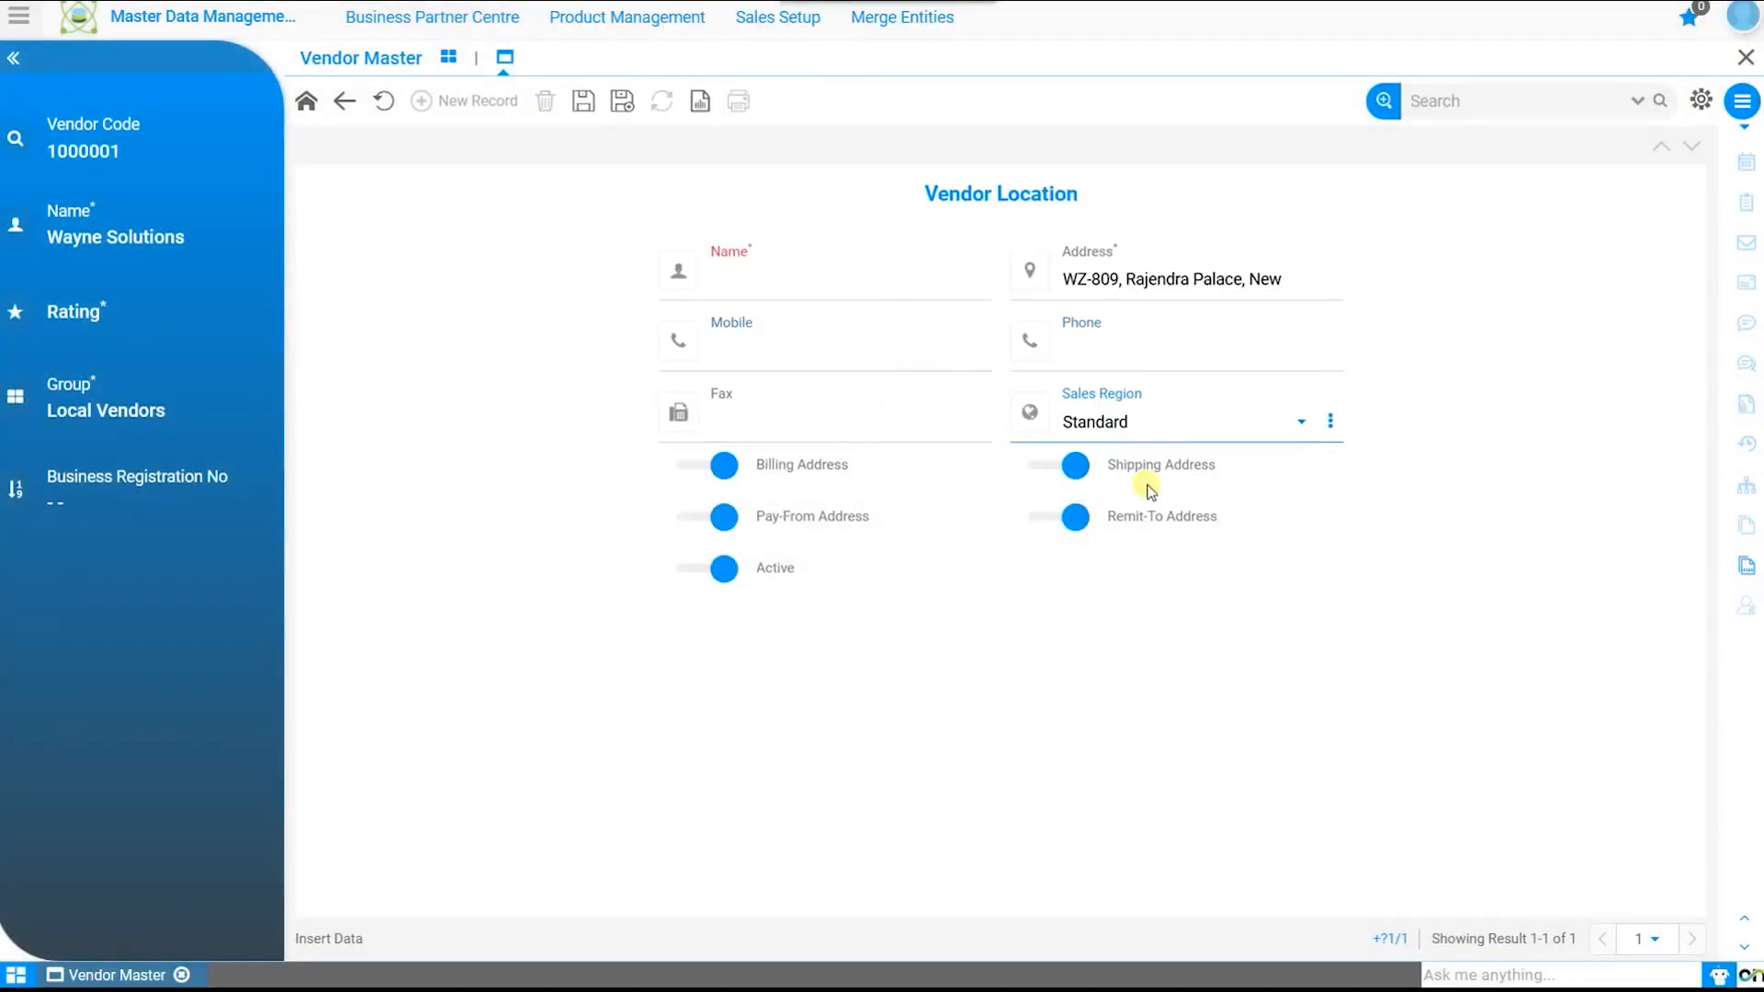
click(583, 103)
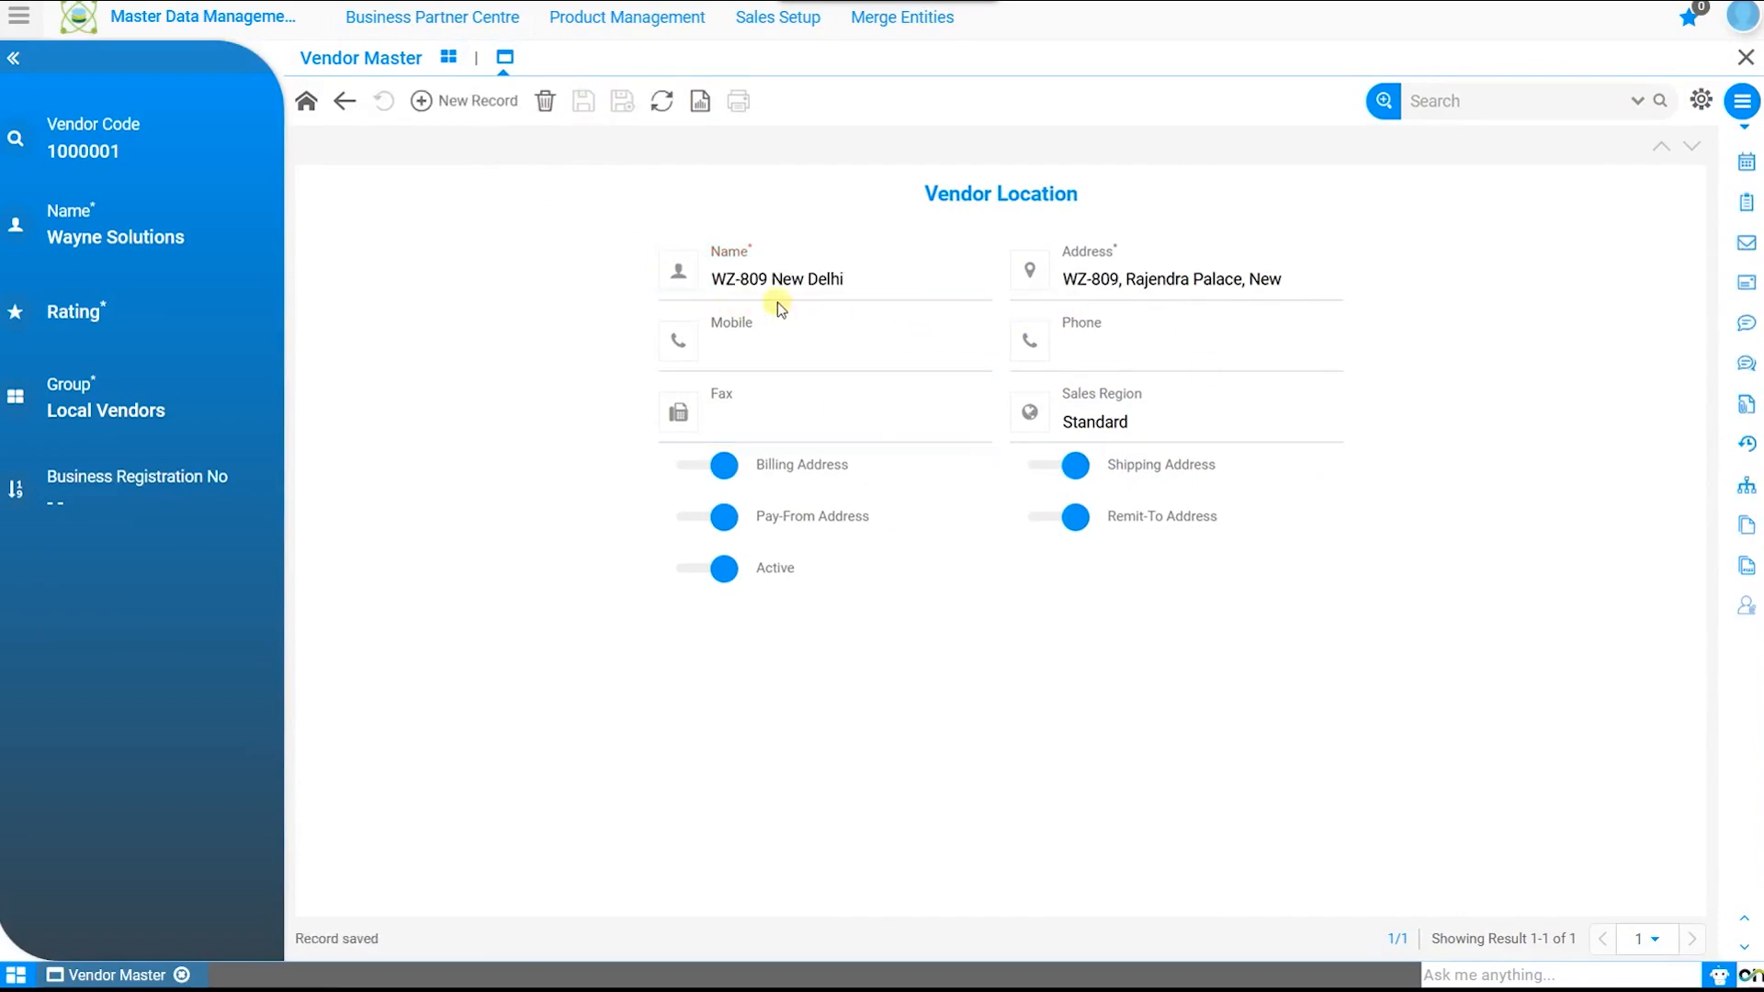
click(902, 303)
Step: Leave the location phone empty, return to Wayne Solutions' main form, and open Contact Details
click(1241, 342)
click(466, 210)
click(306, 103)
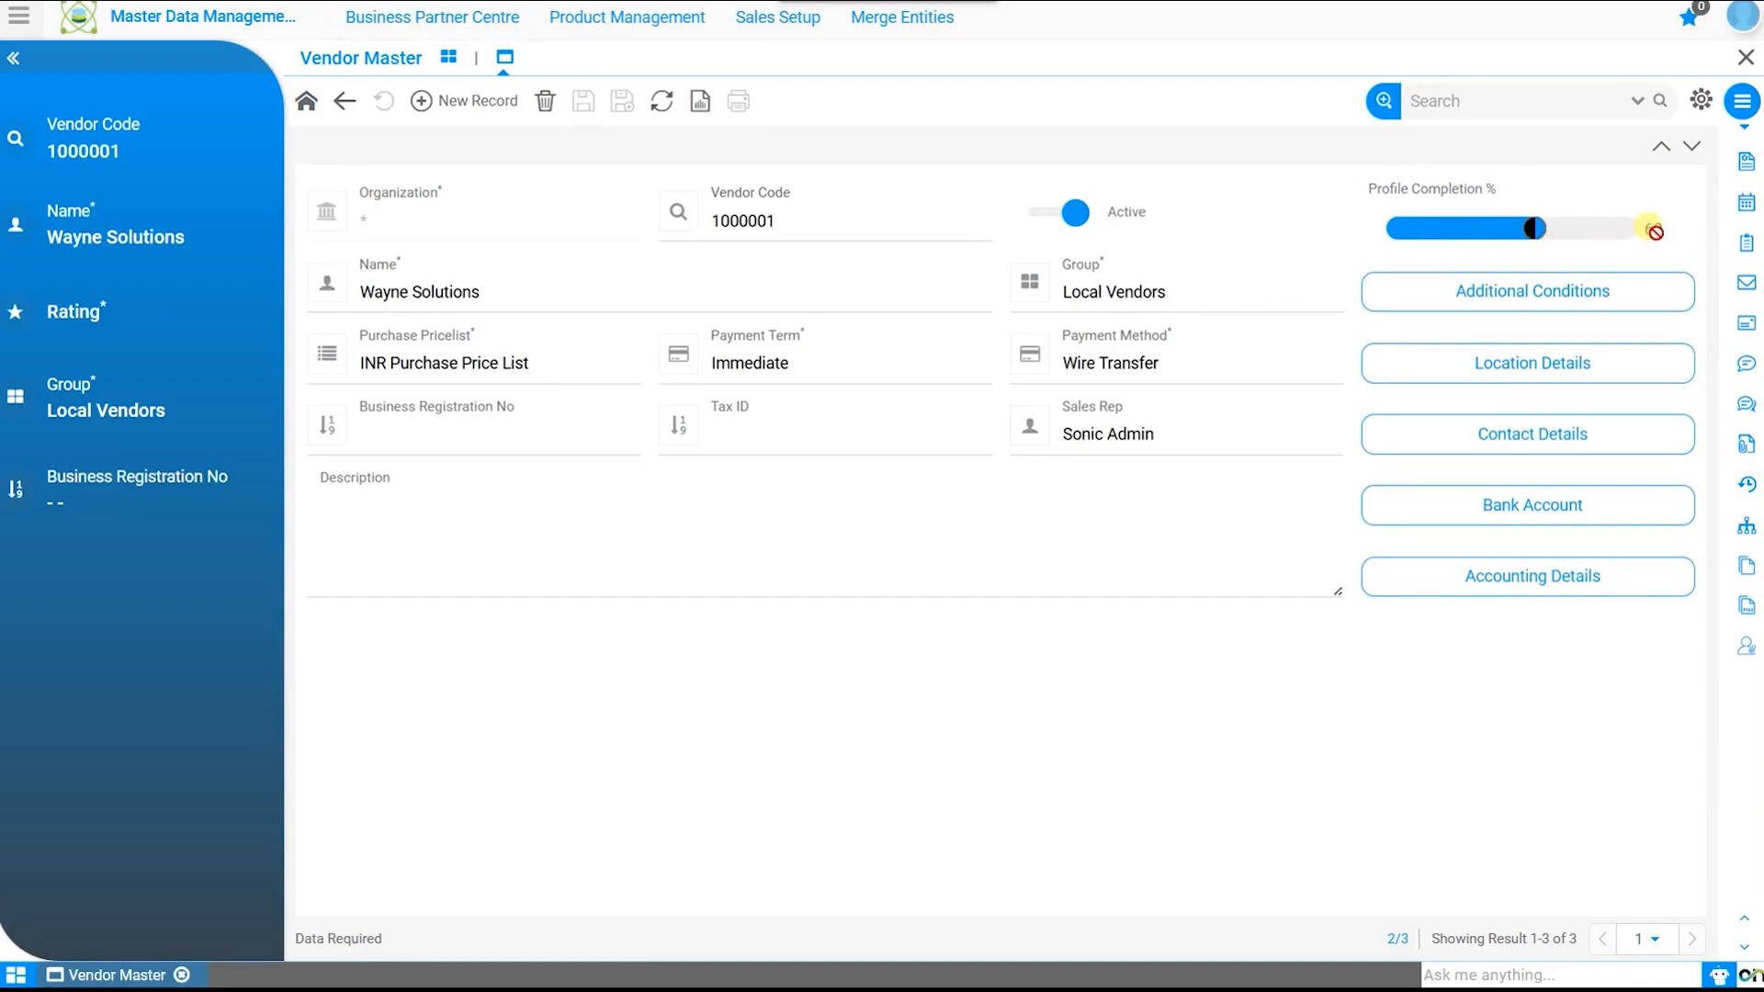
click(1572, 436)
Step: Start a new contact with greeting Miss and enter the contact's first name, last name and e-mail
click(480, 103)
click(858, 283)
click(848, 369)
key(Tab)
key(Tab)
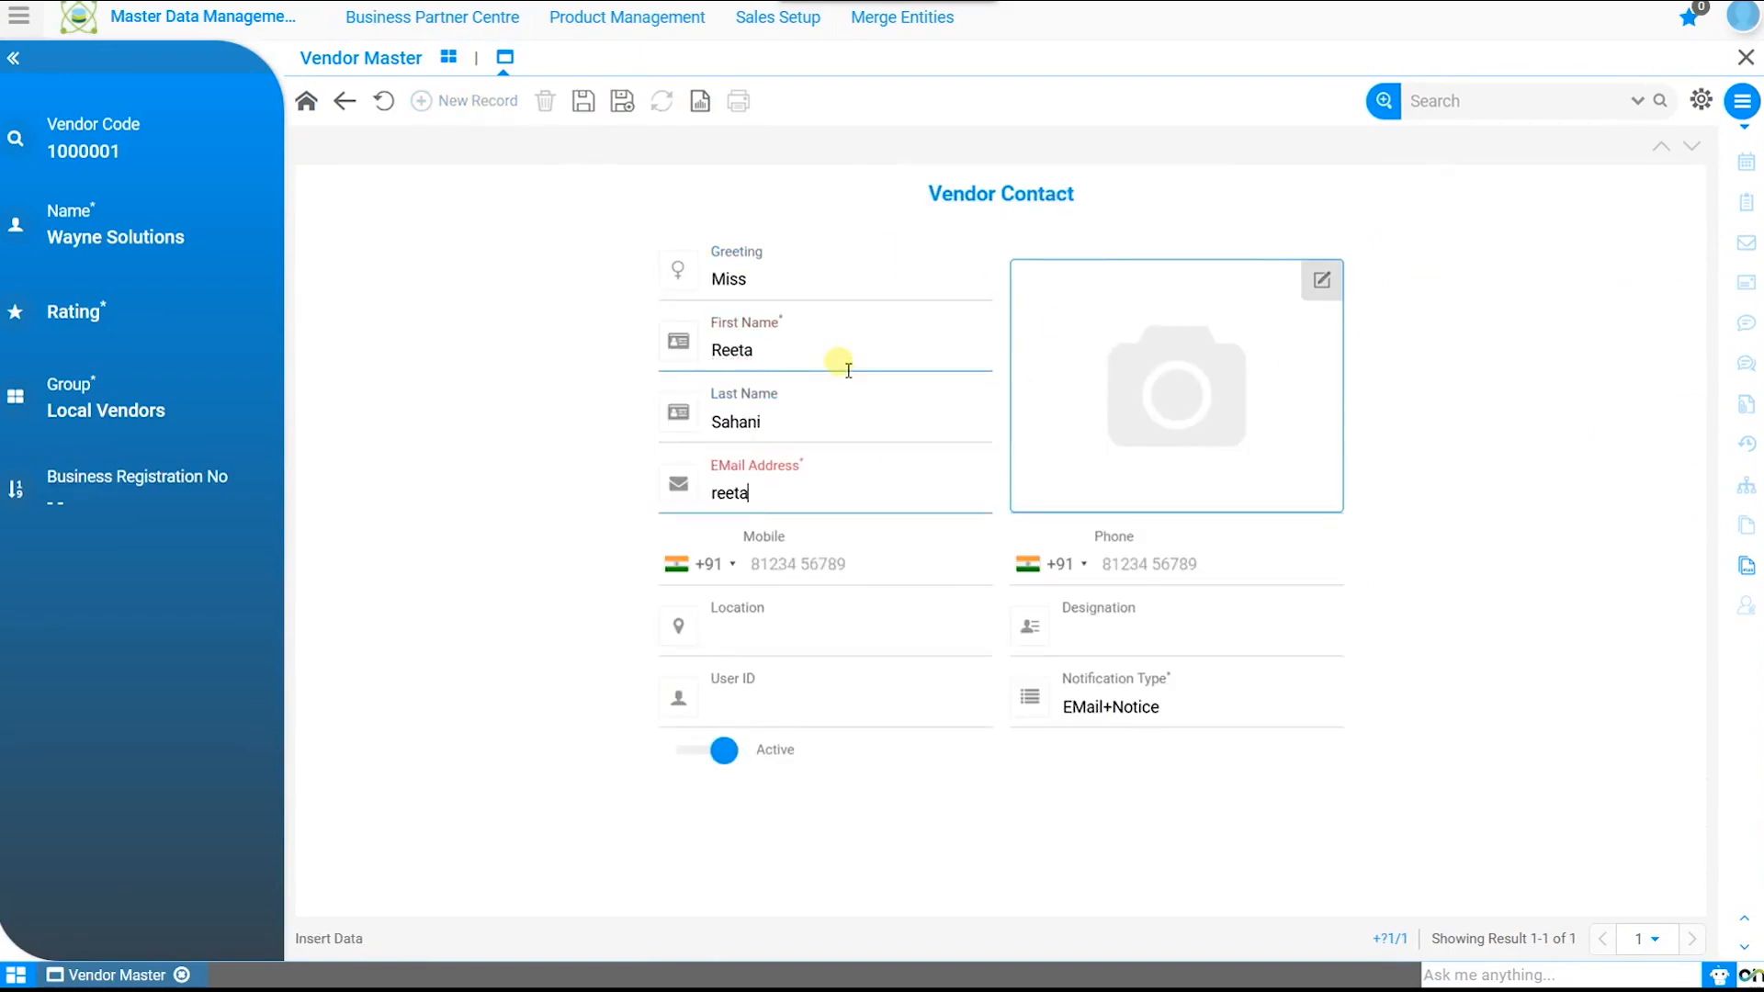
click(841, 562)
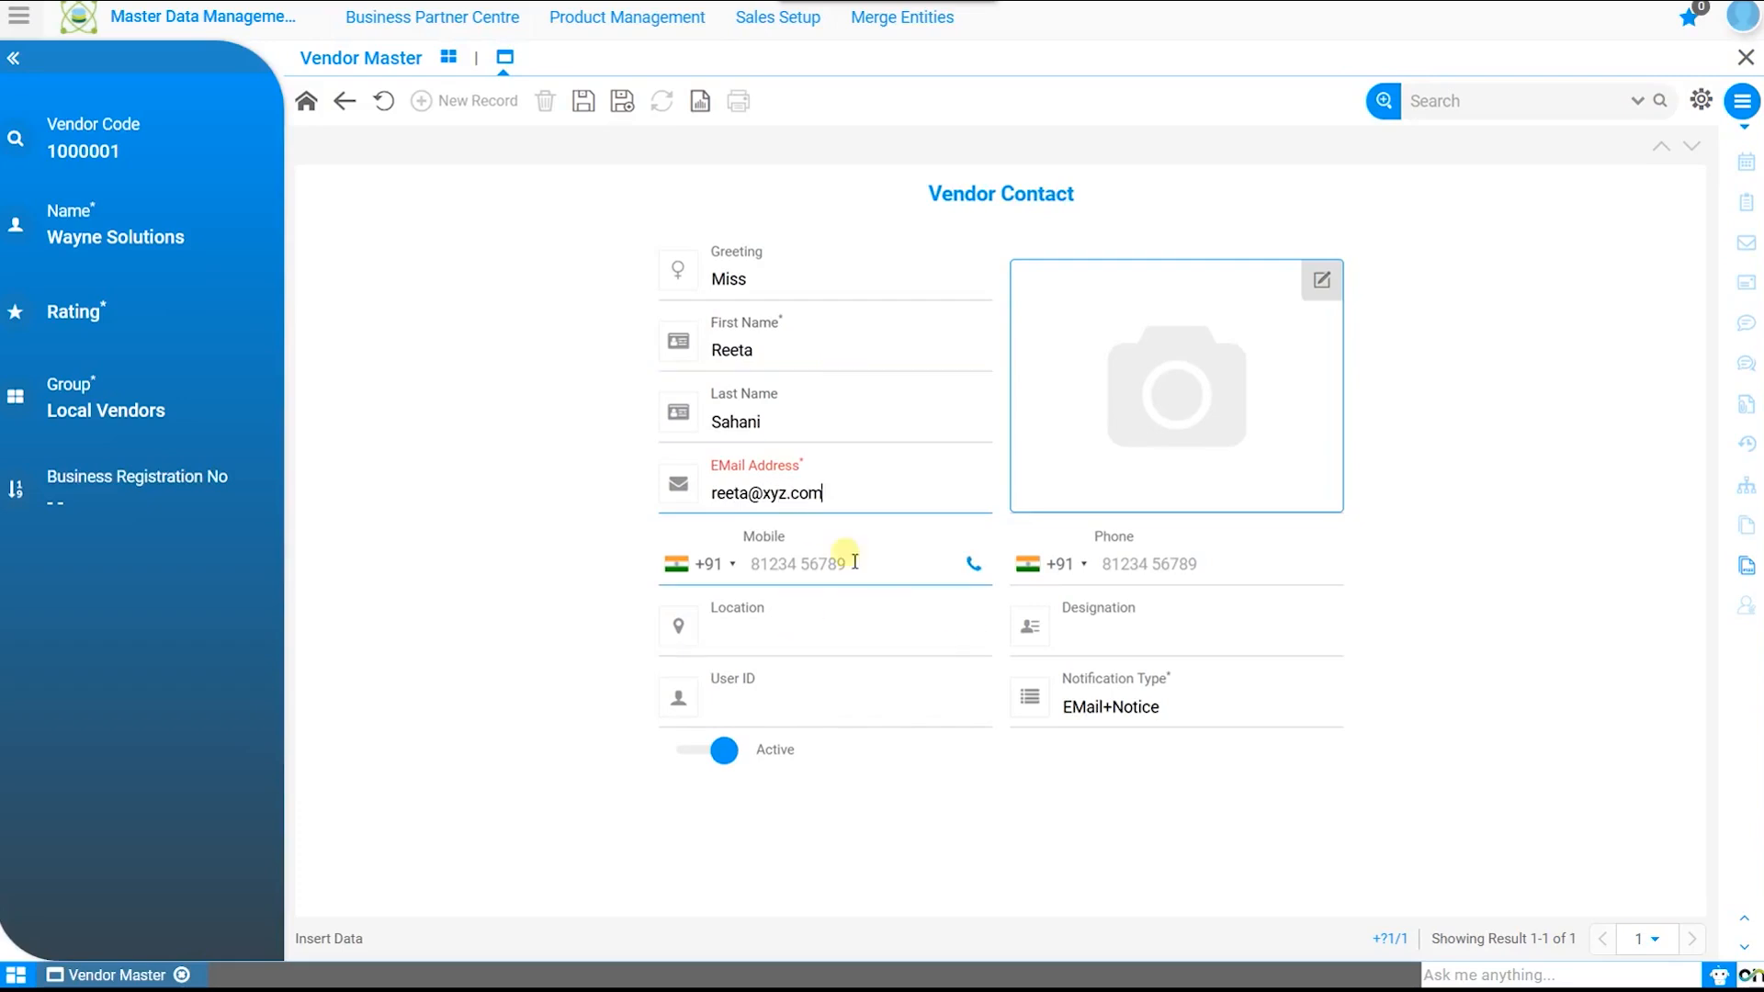
click(1159, 562)
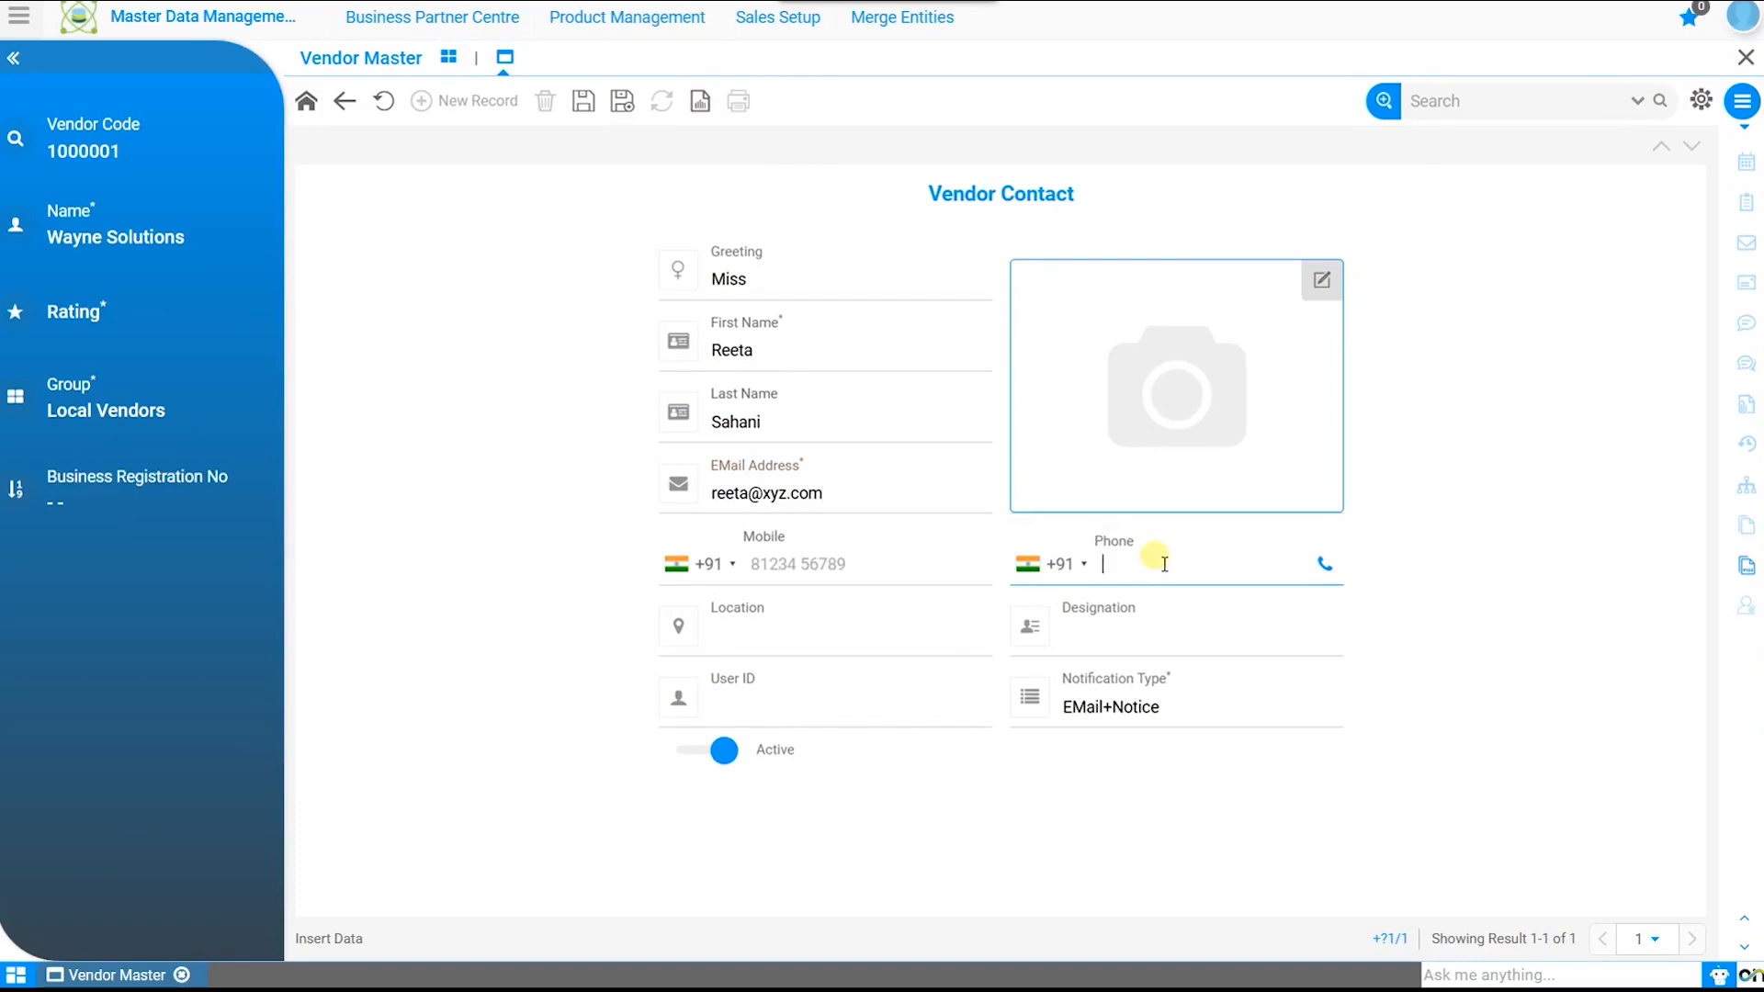
click(885, 630)
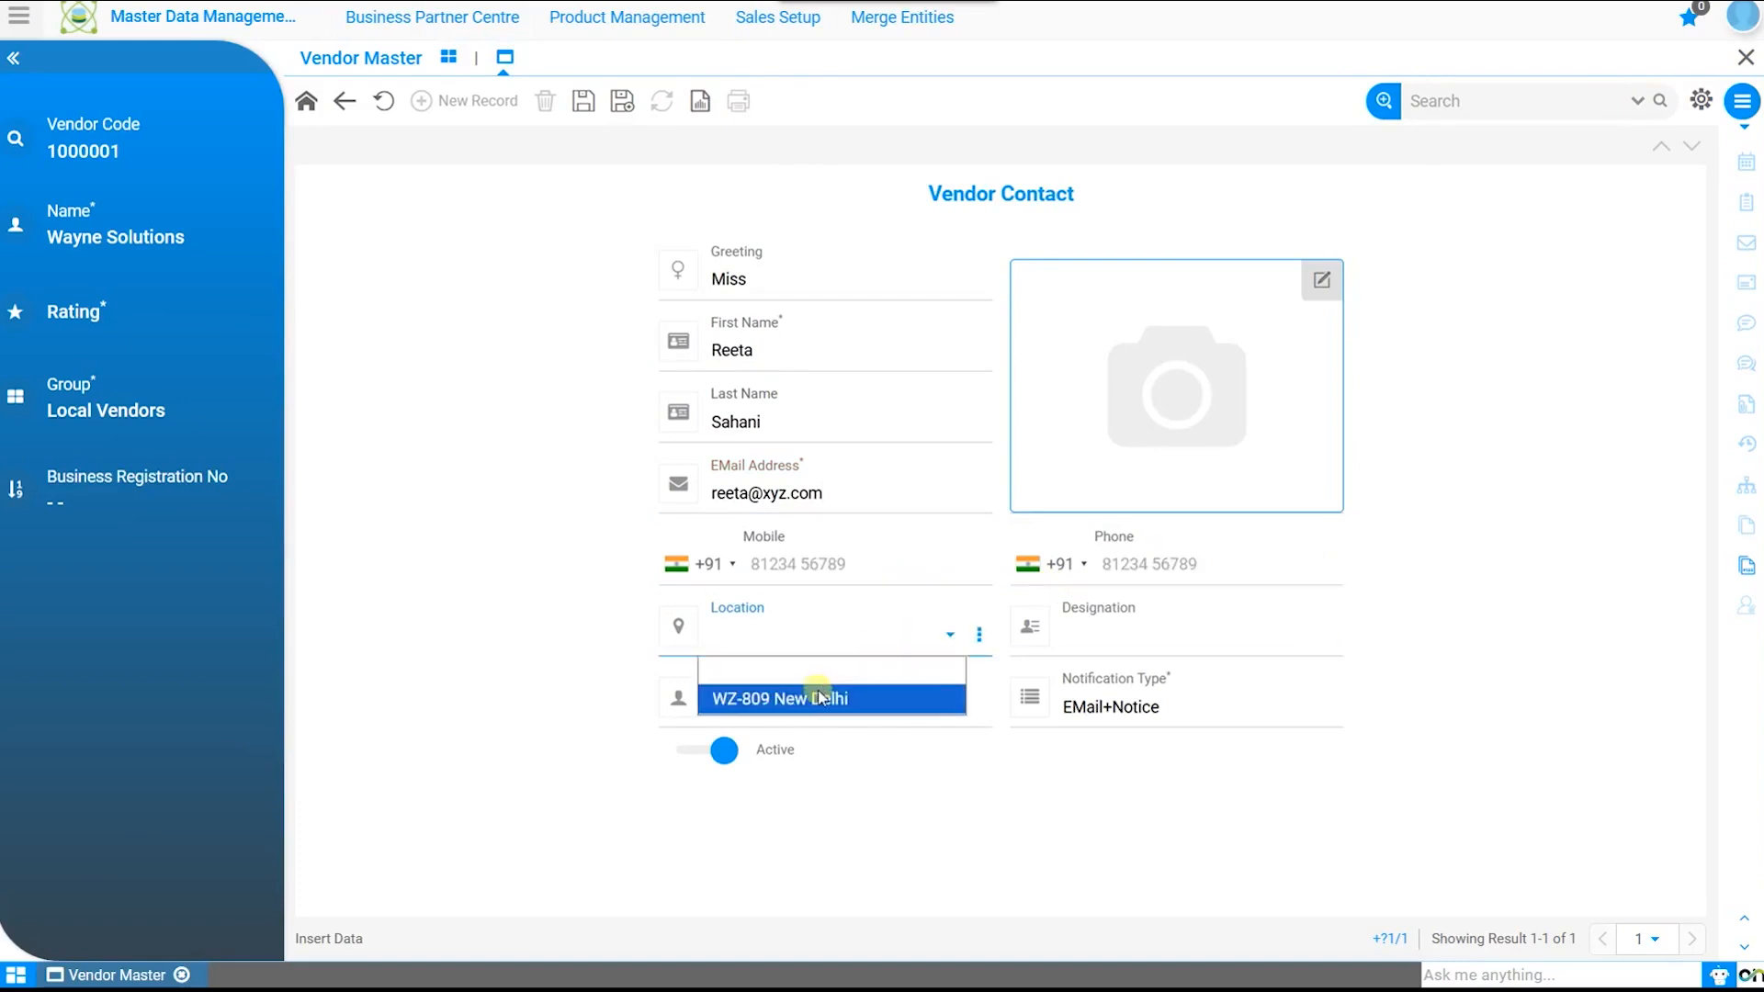
click(827, 696)
click(1186, 636)
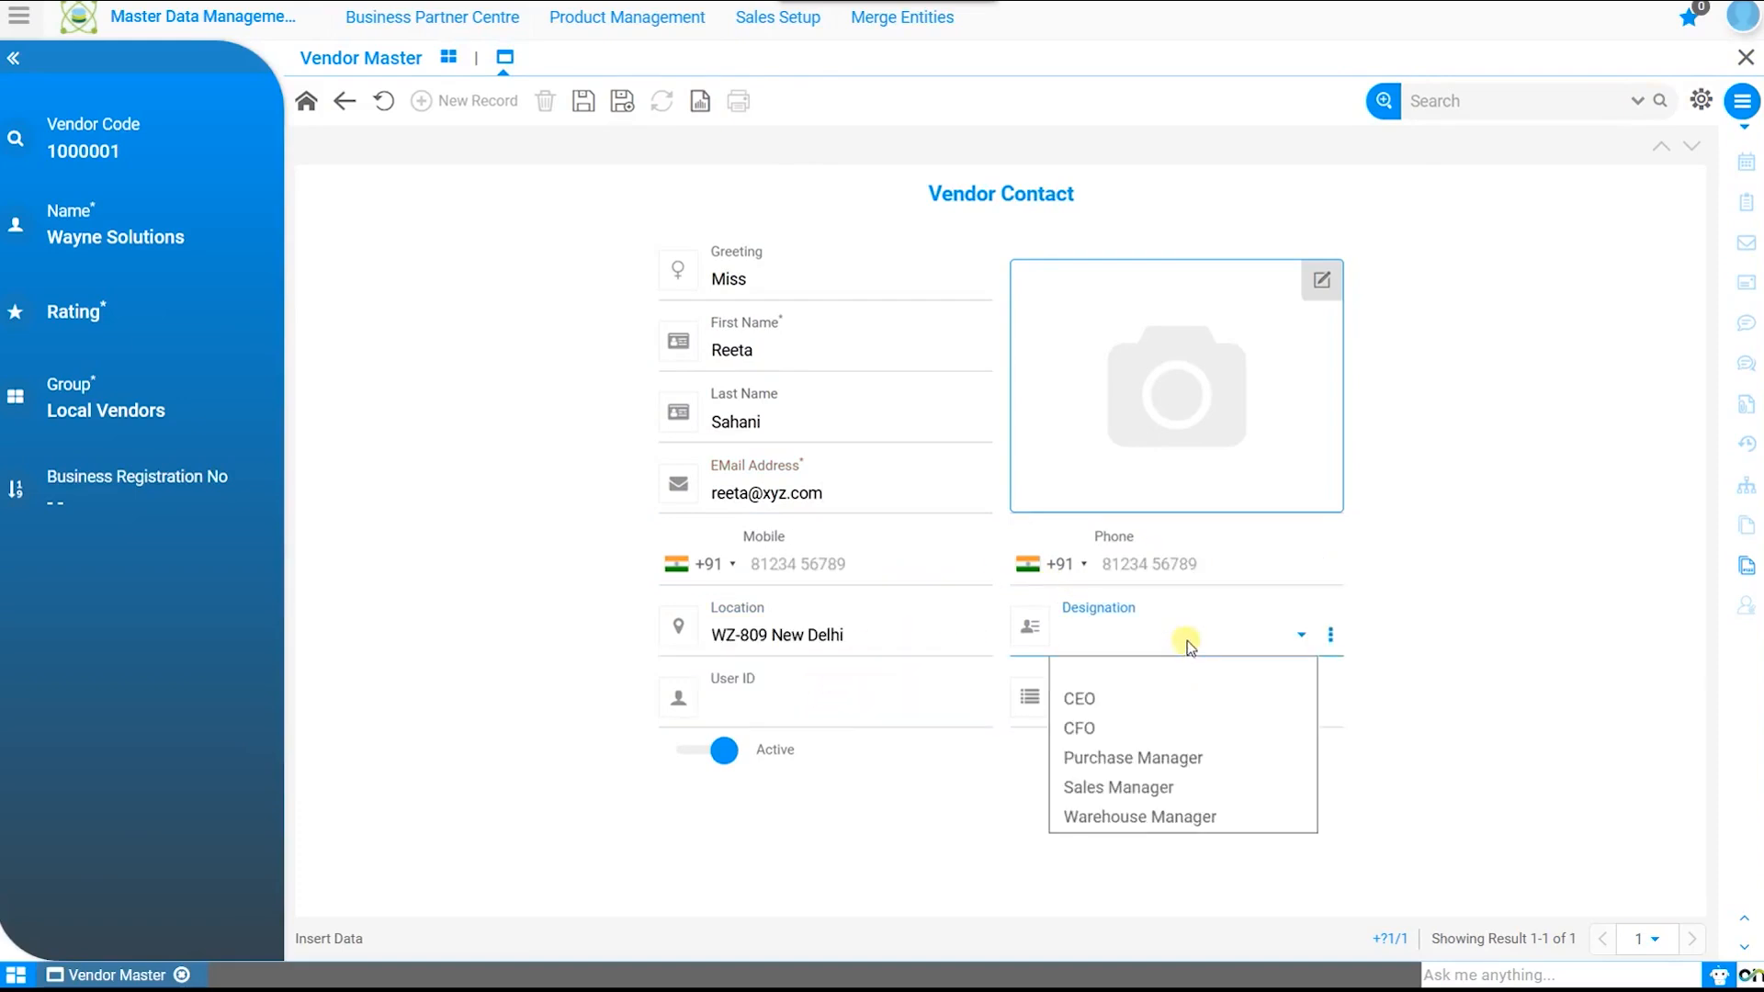
click(1196, 758)
click(1257, 716)
click(1255, 713)
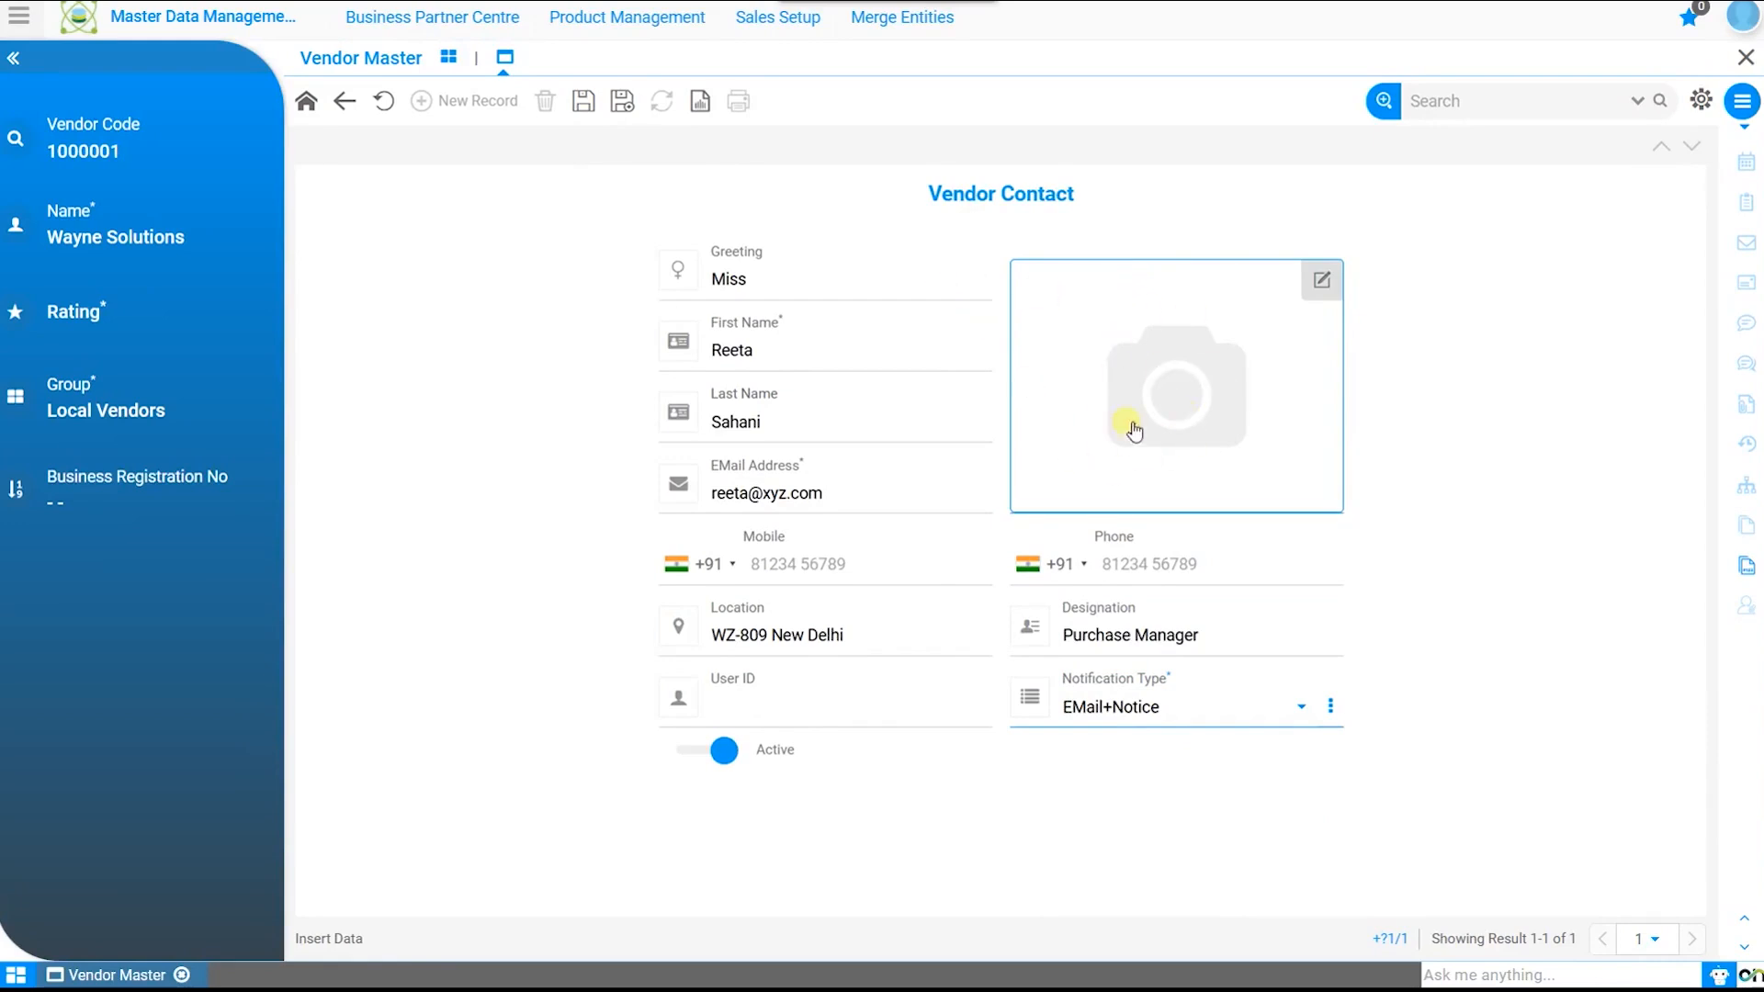
click(584, 101)
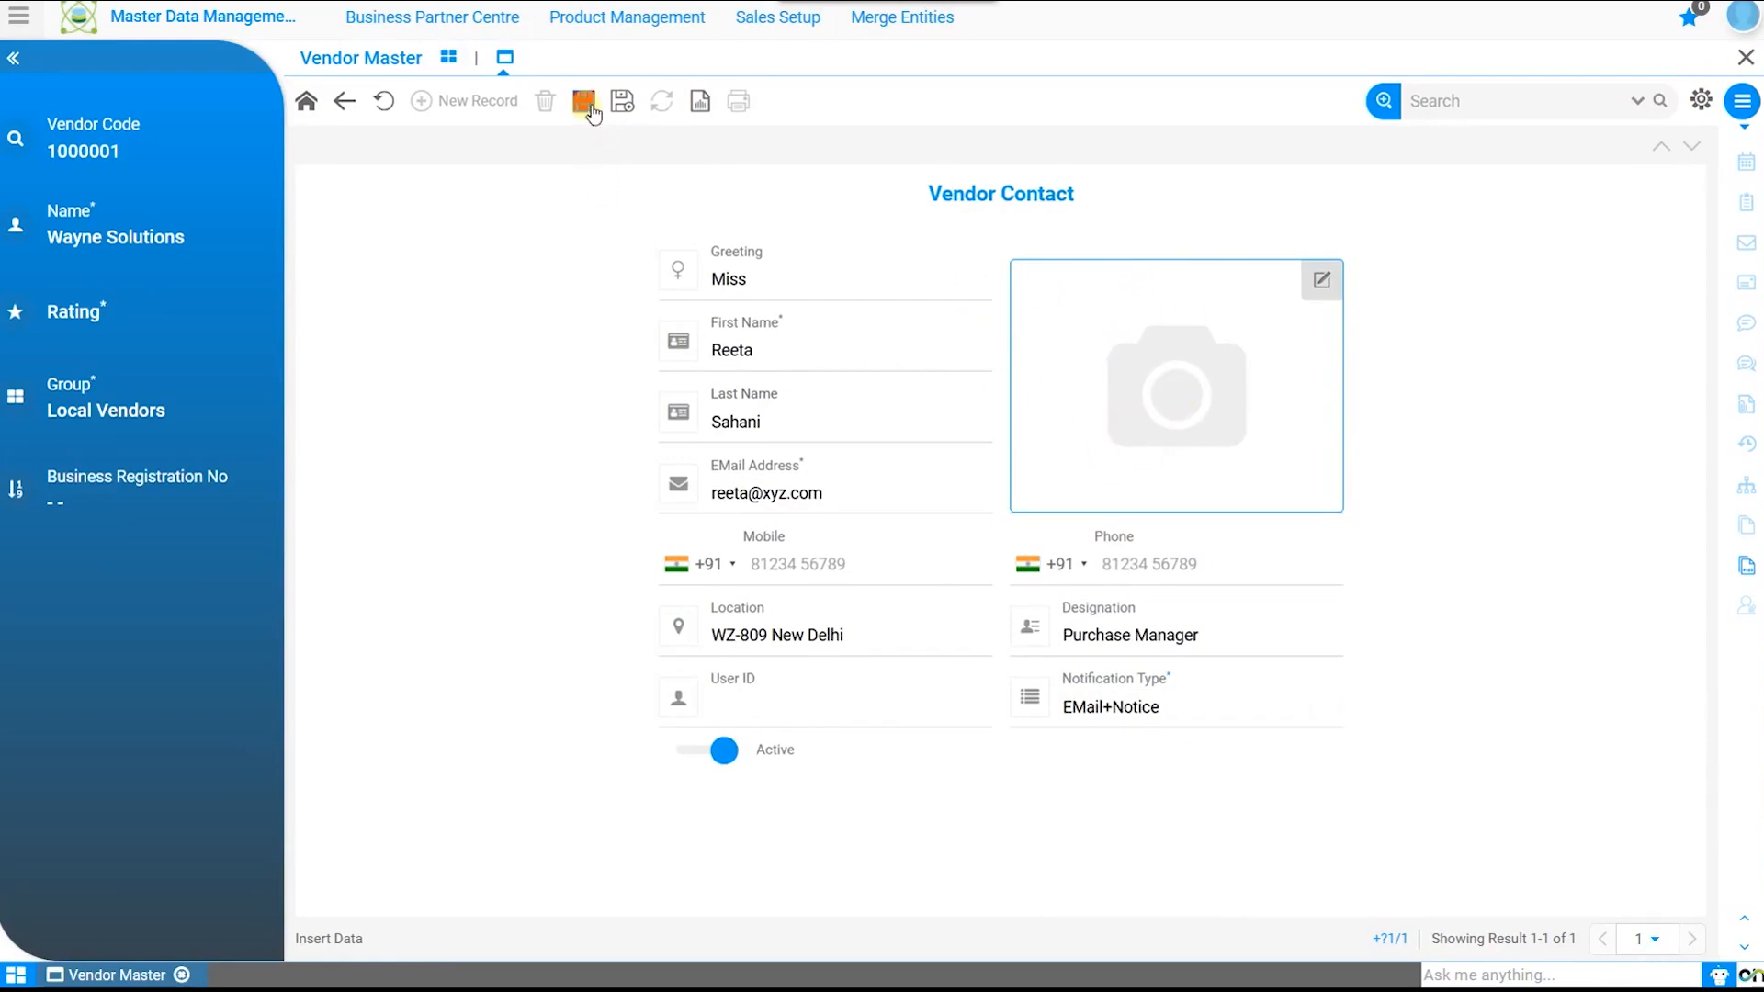
click(306, 103)
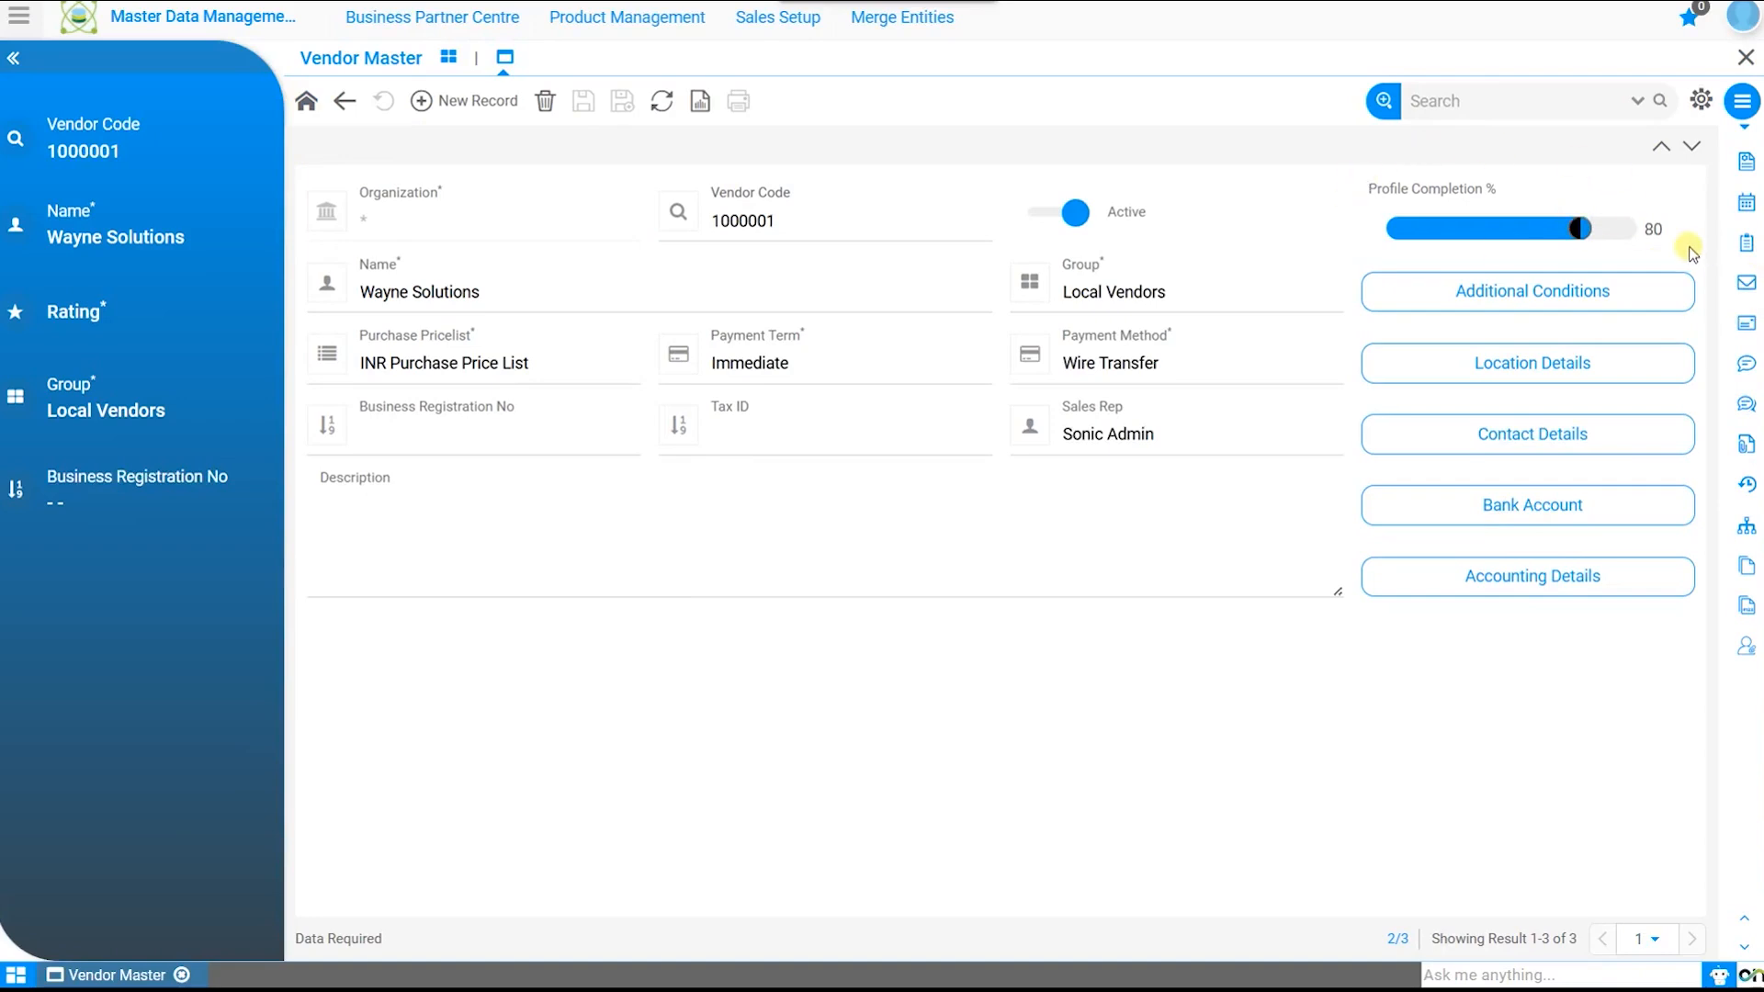
Step: Start a Checking bank account entry, cancel the bank lookup, and undo it without saving
click(1577, 524)
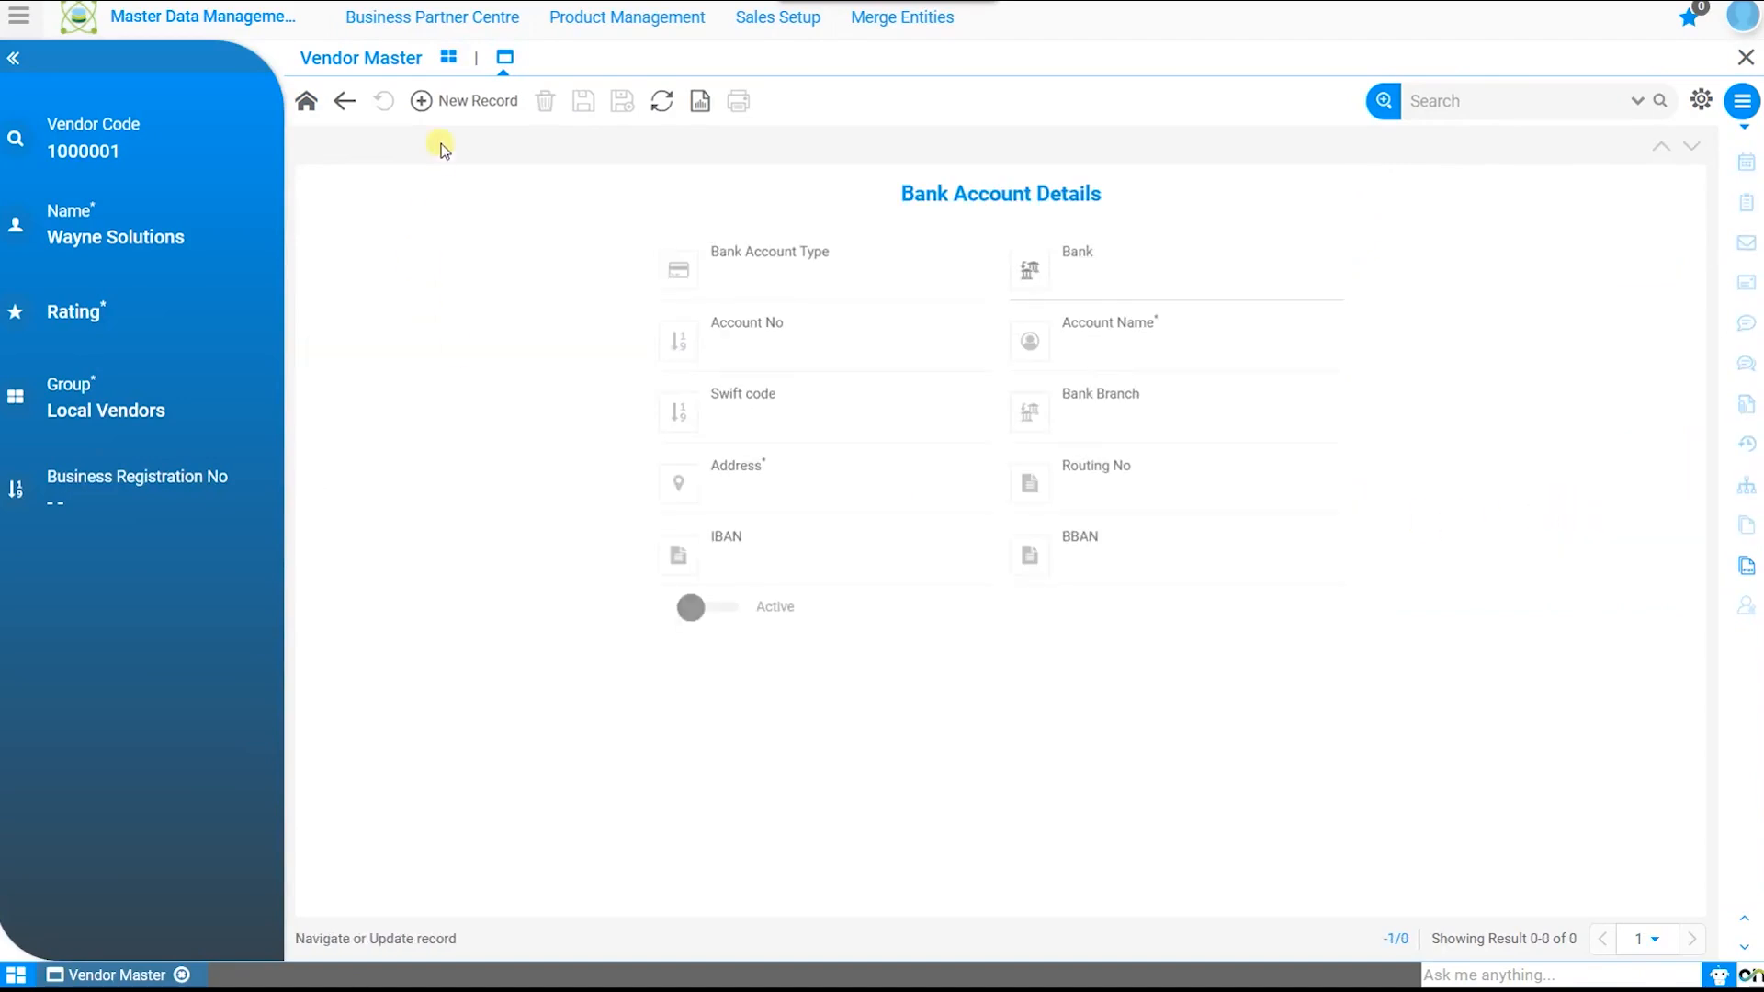
click(458, 111)
click(876, 284)
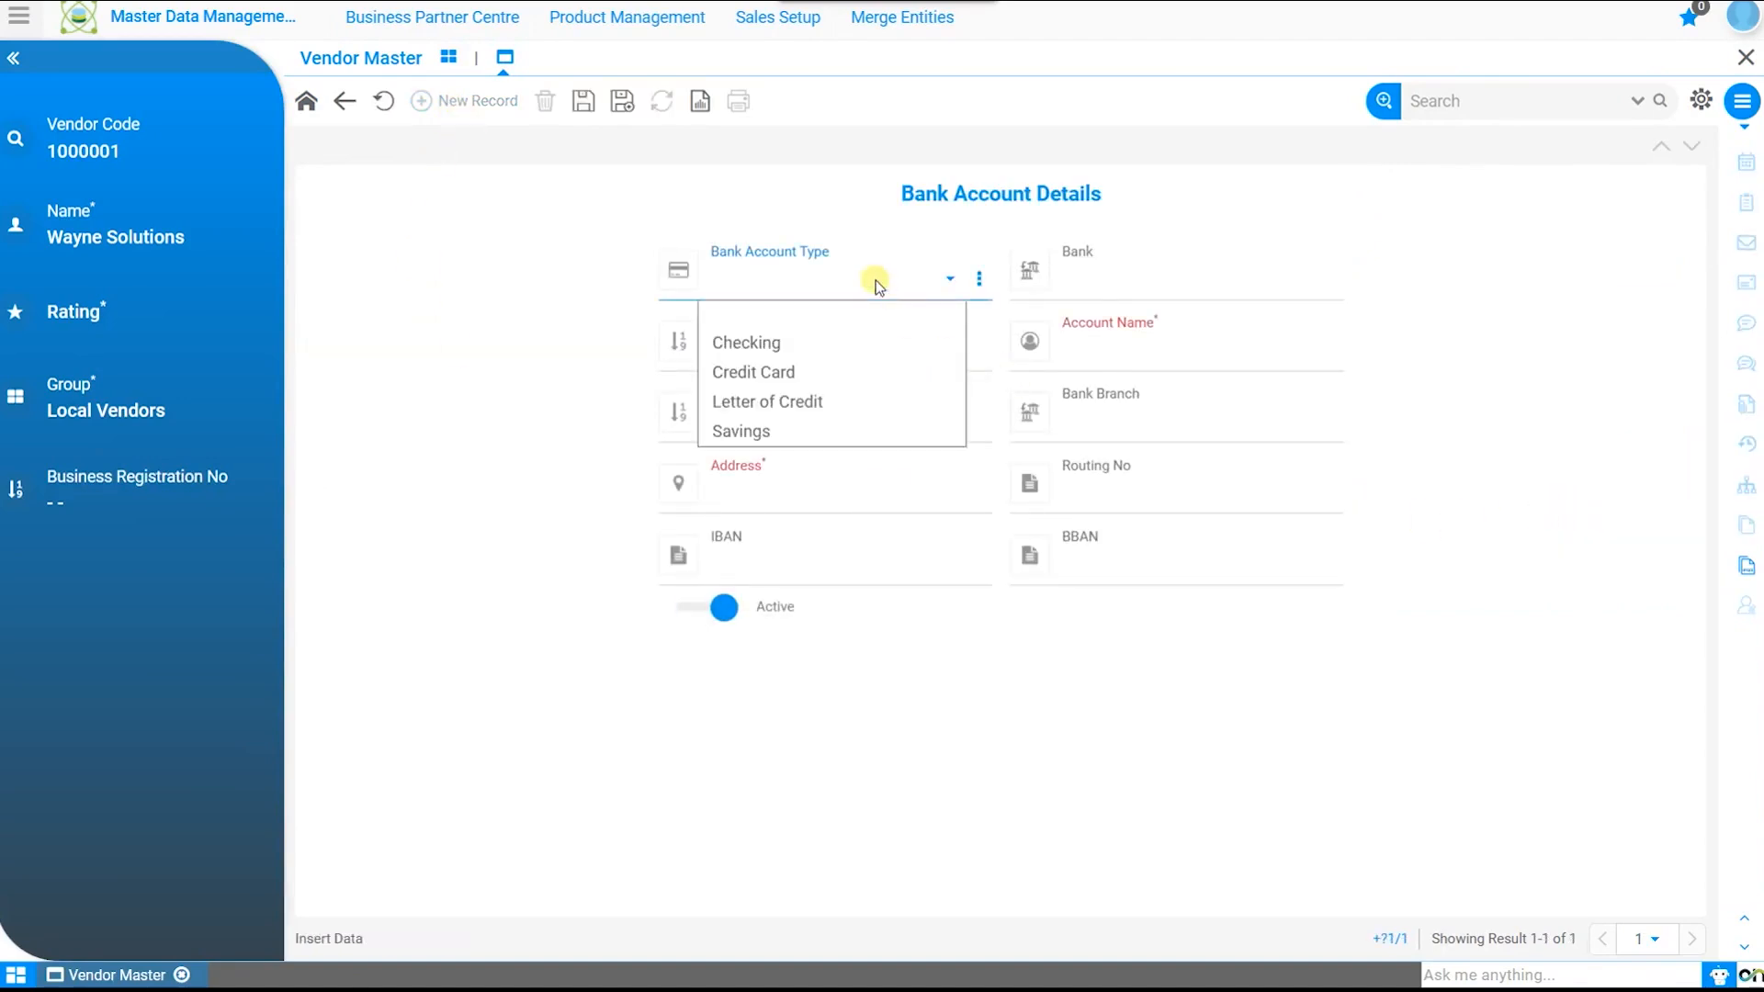
click(863, 352)
click(1303, 282)
click(1350, 735)
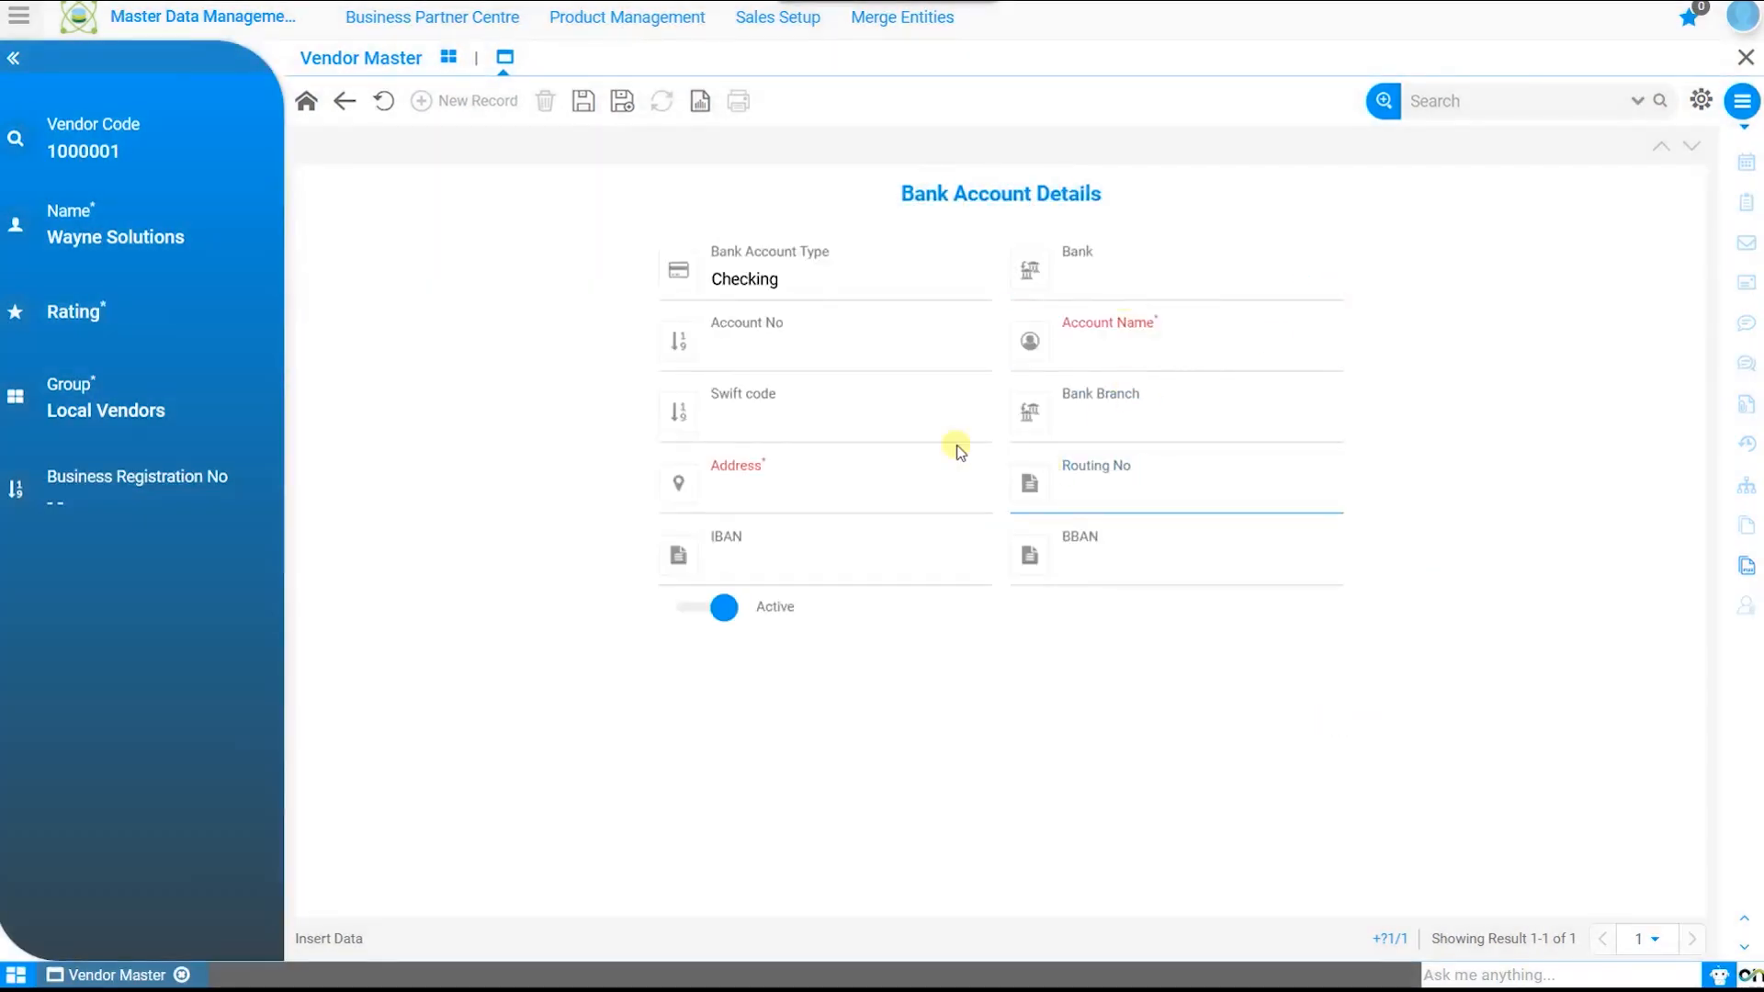
click(306, 103)
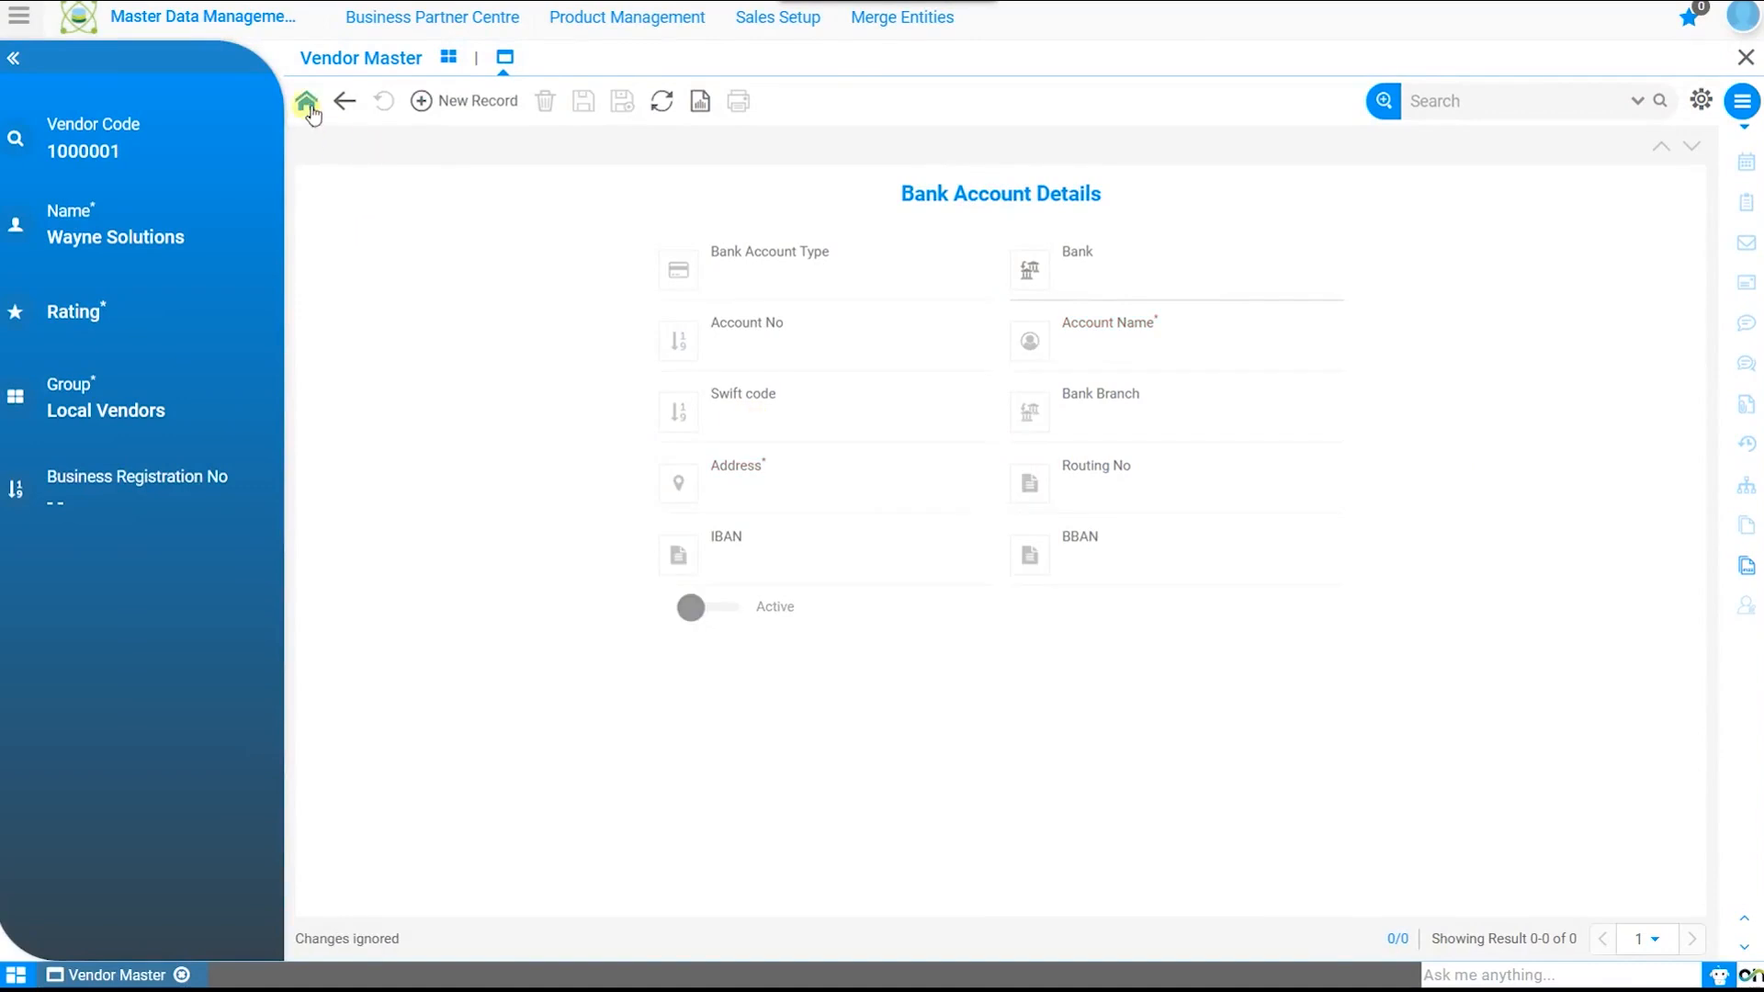
Step: View Wayne Solutions' six default accounting entries under Accounting Details, then return to the vendor form
click(1588, 589)
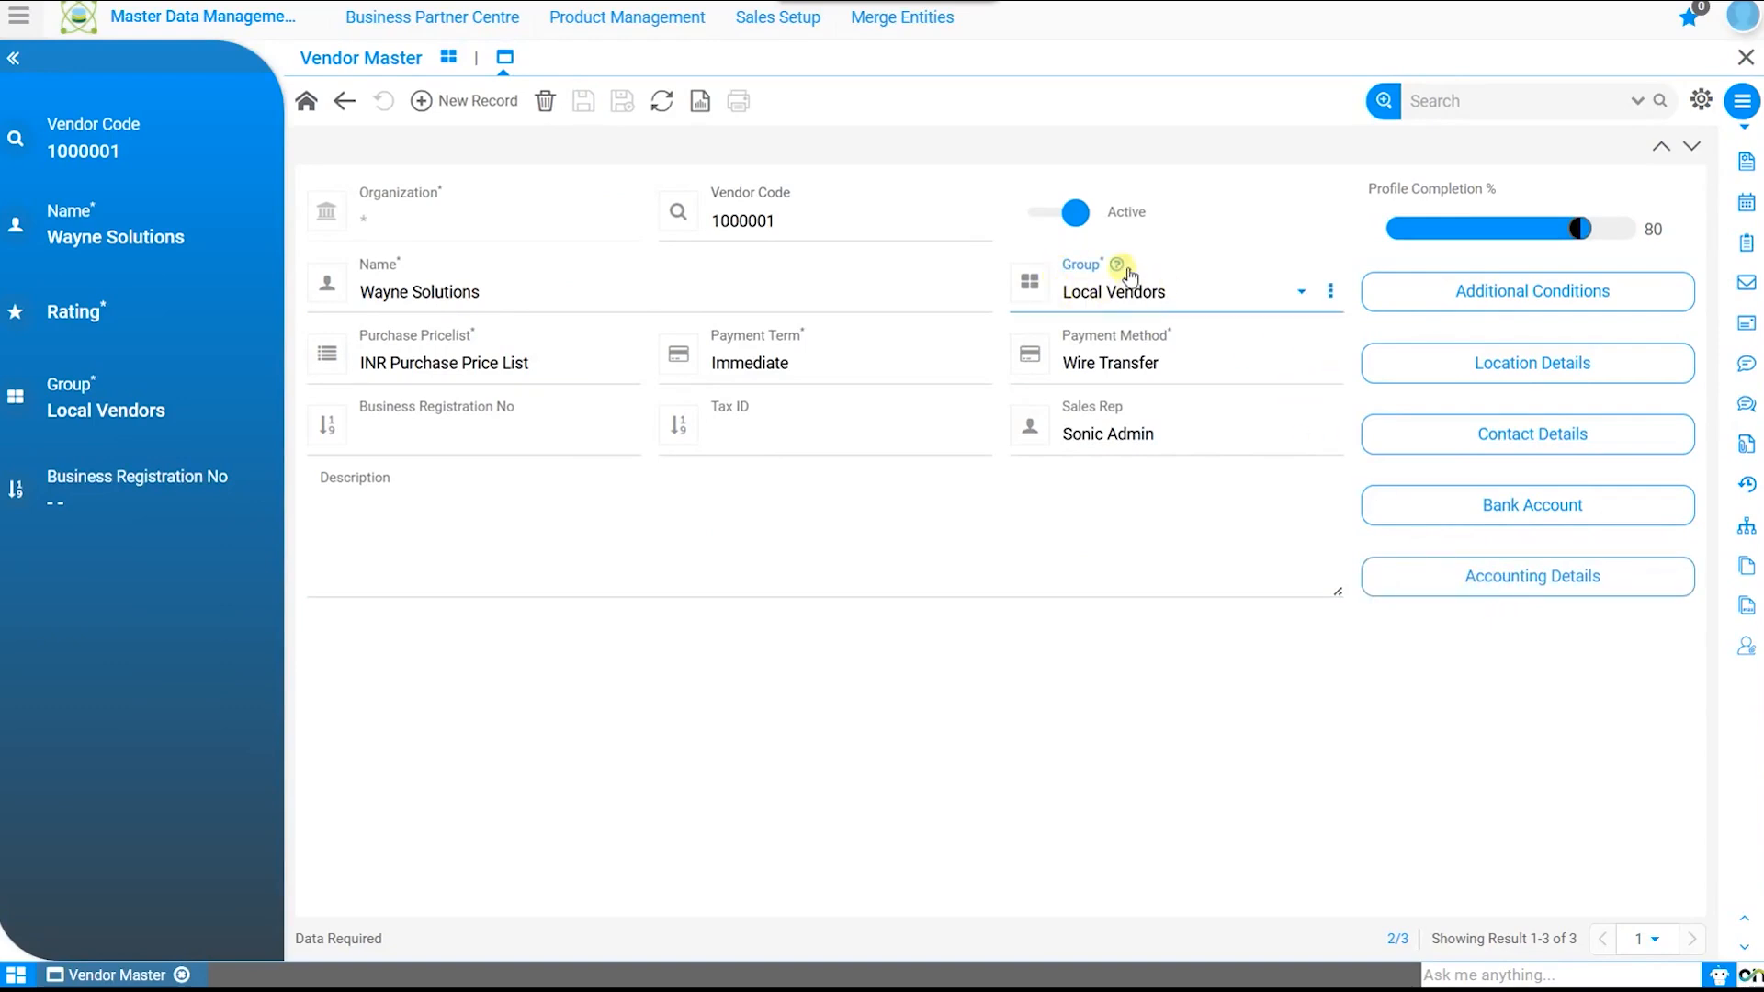
click(1485, 589)
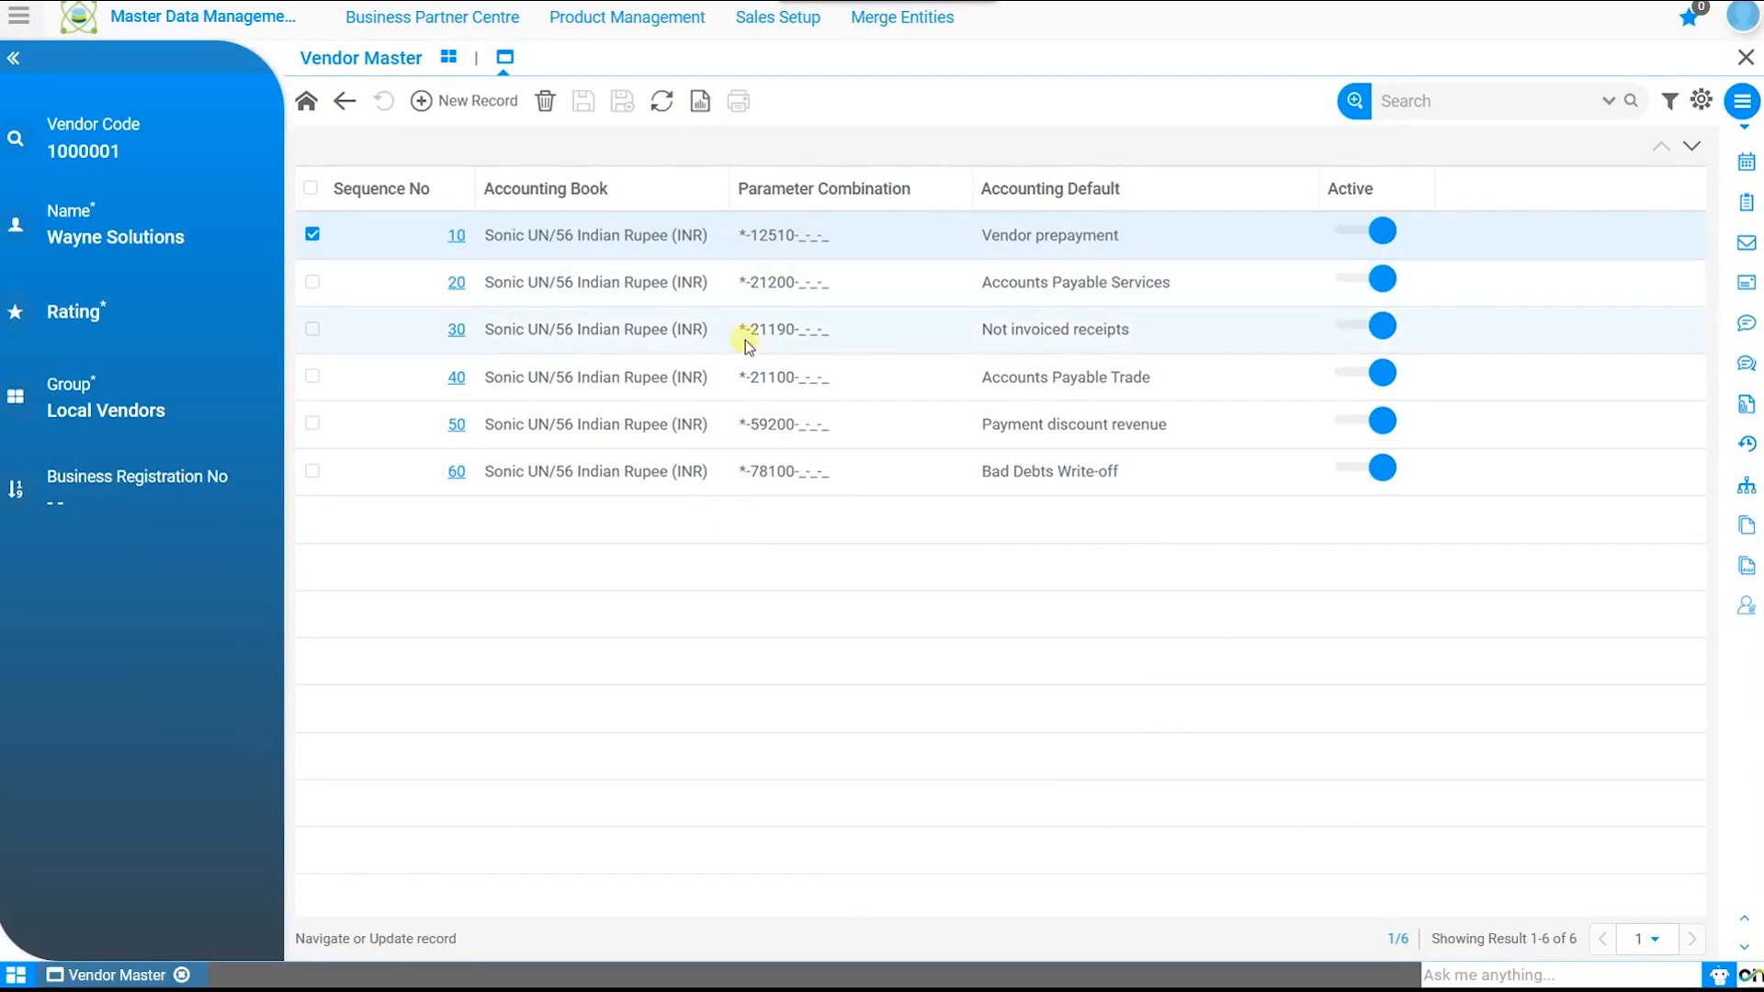
click(343, 101)
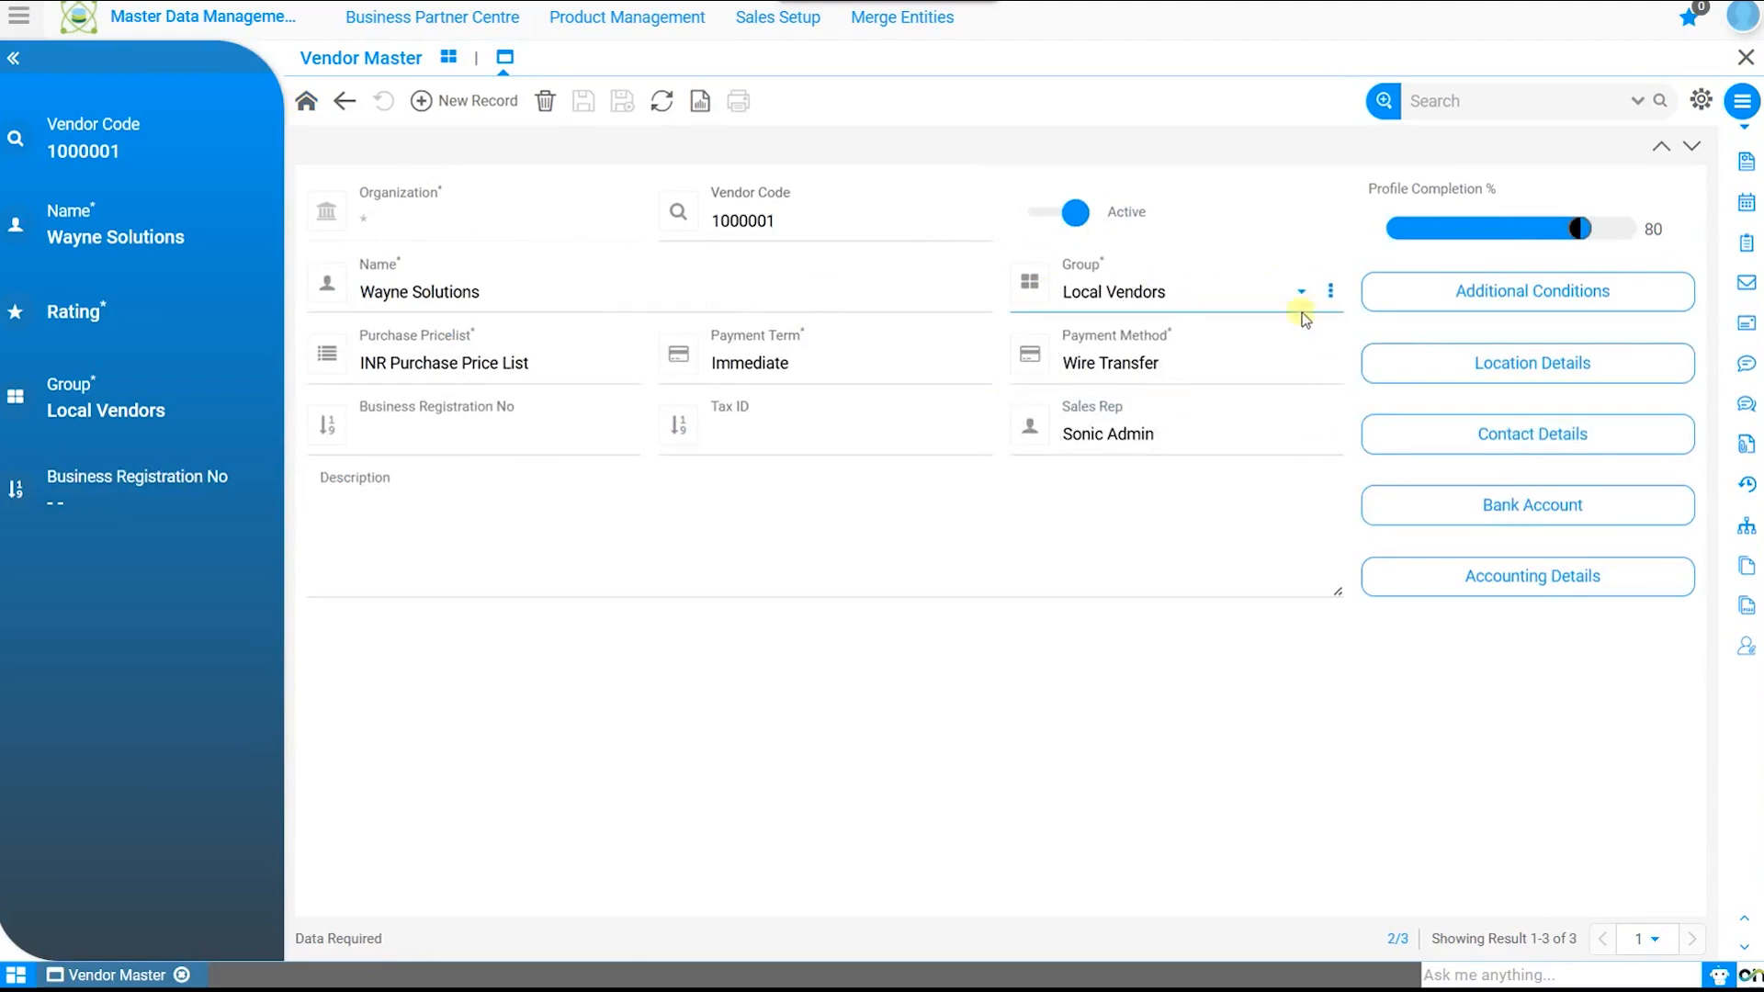
click(1331, 292)
click(1340, 373)
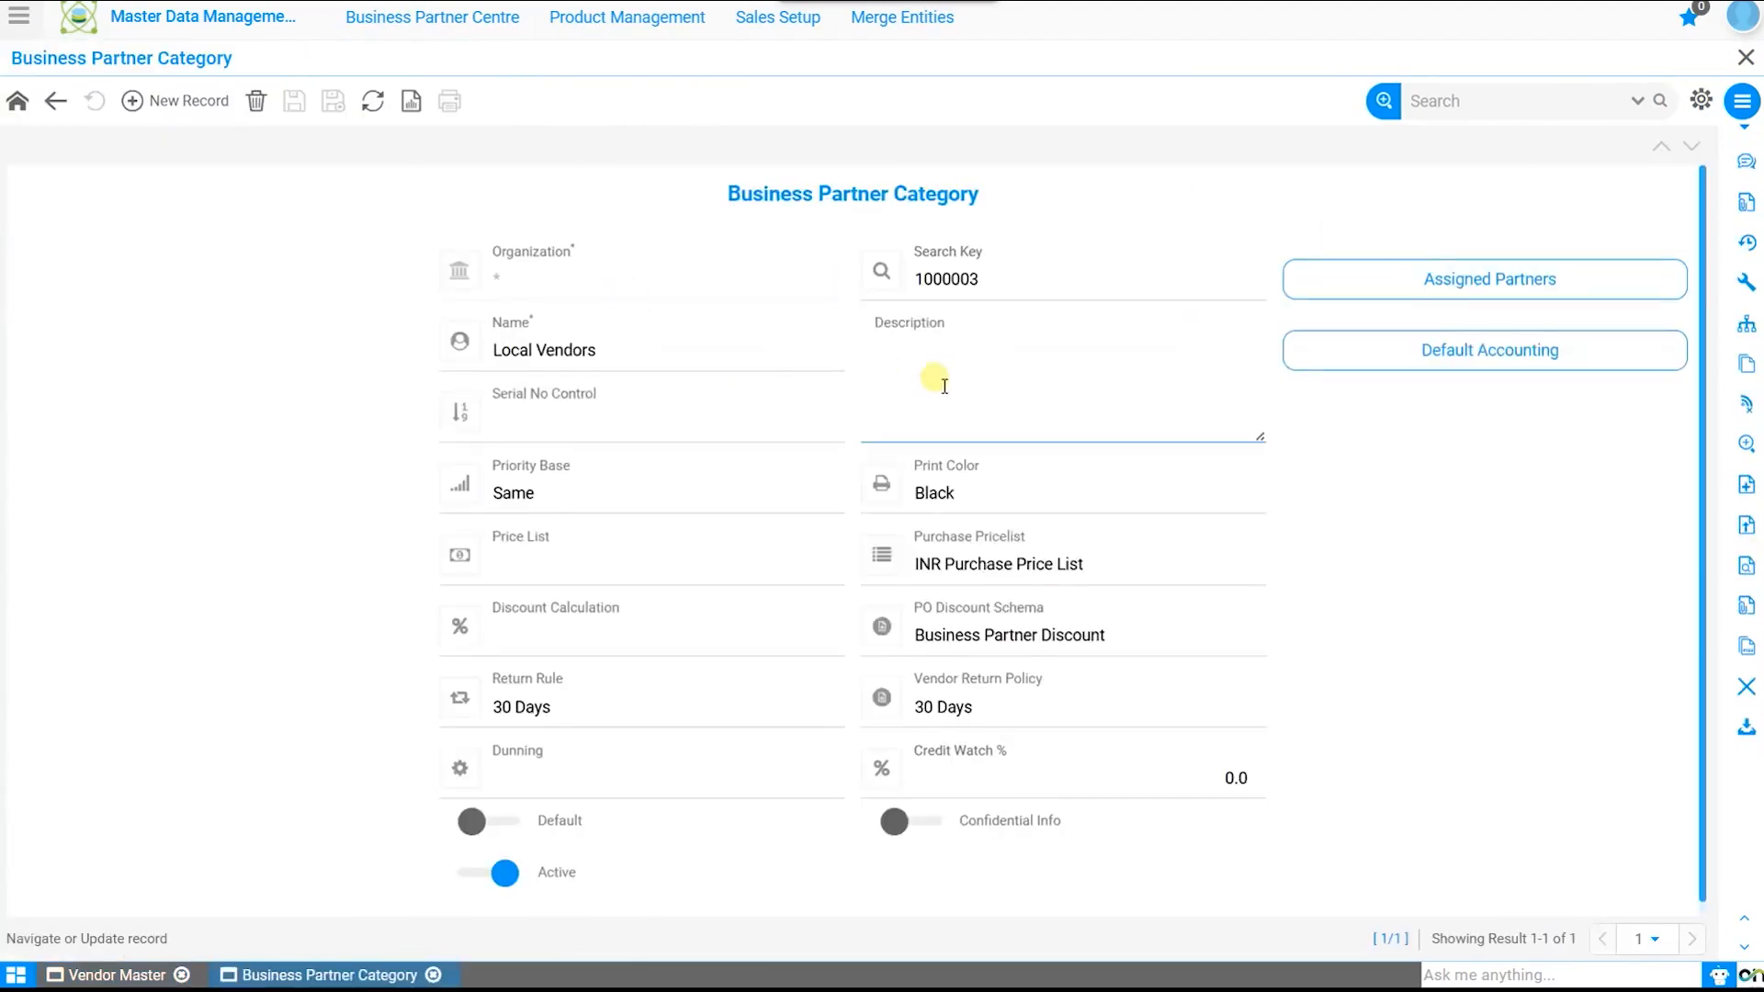
click(1565, 367)
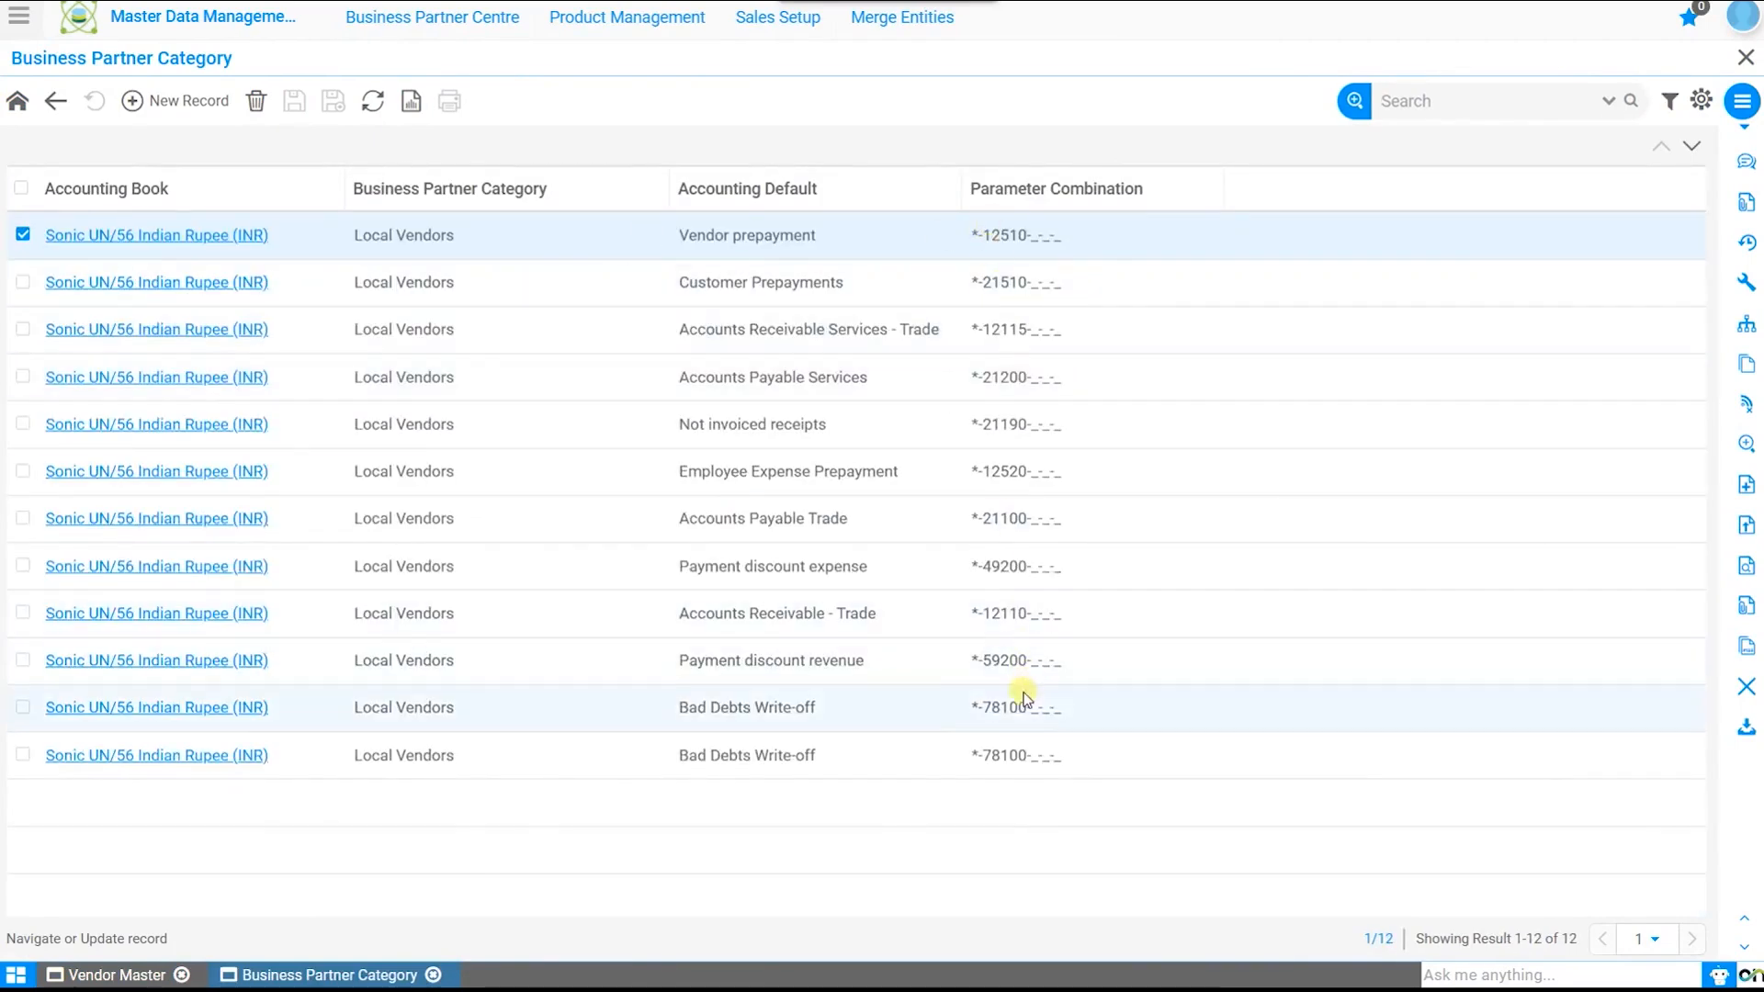
click(16, 103)
scroll(1414, 565, down, 1)
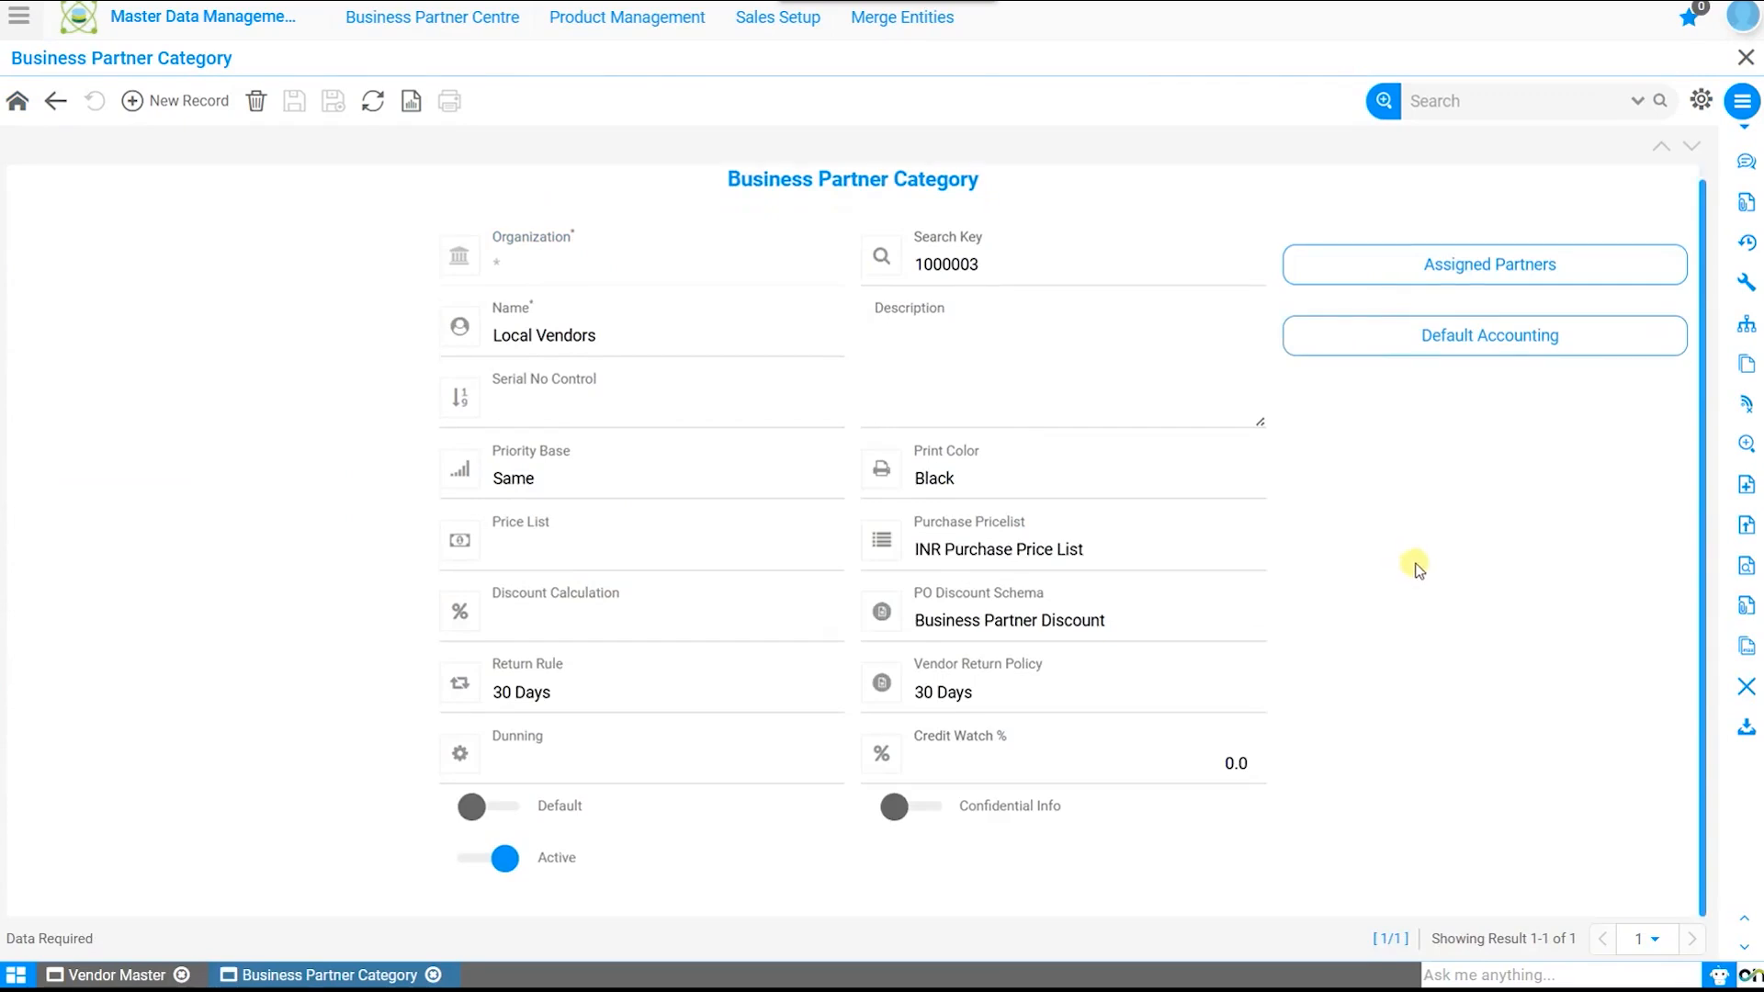
click(1746, 57)
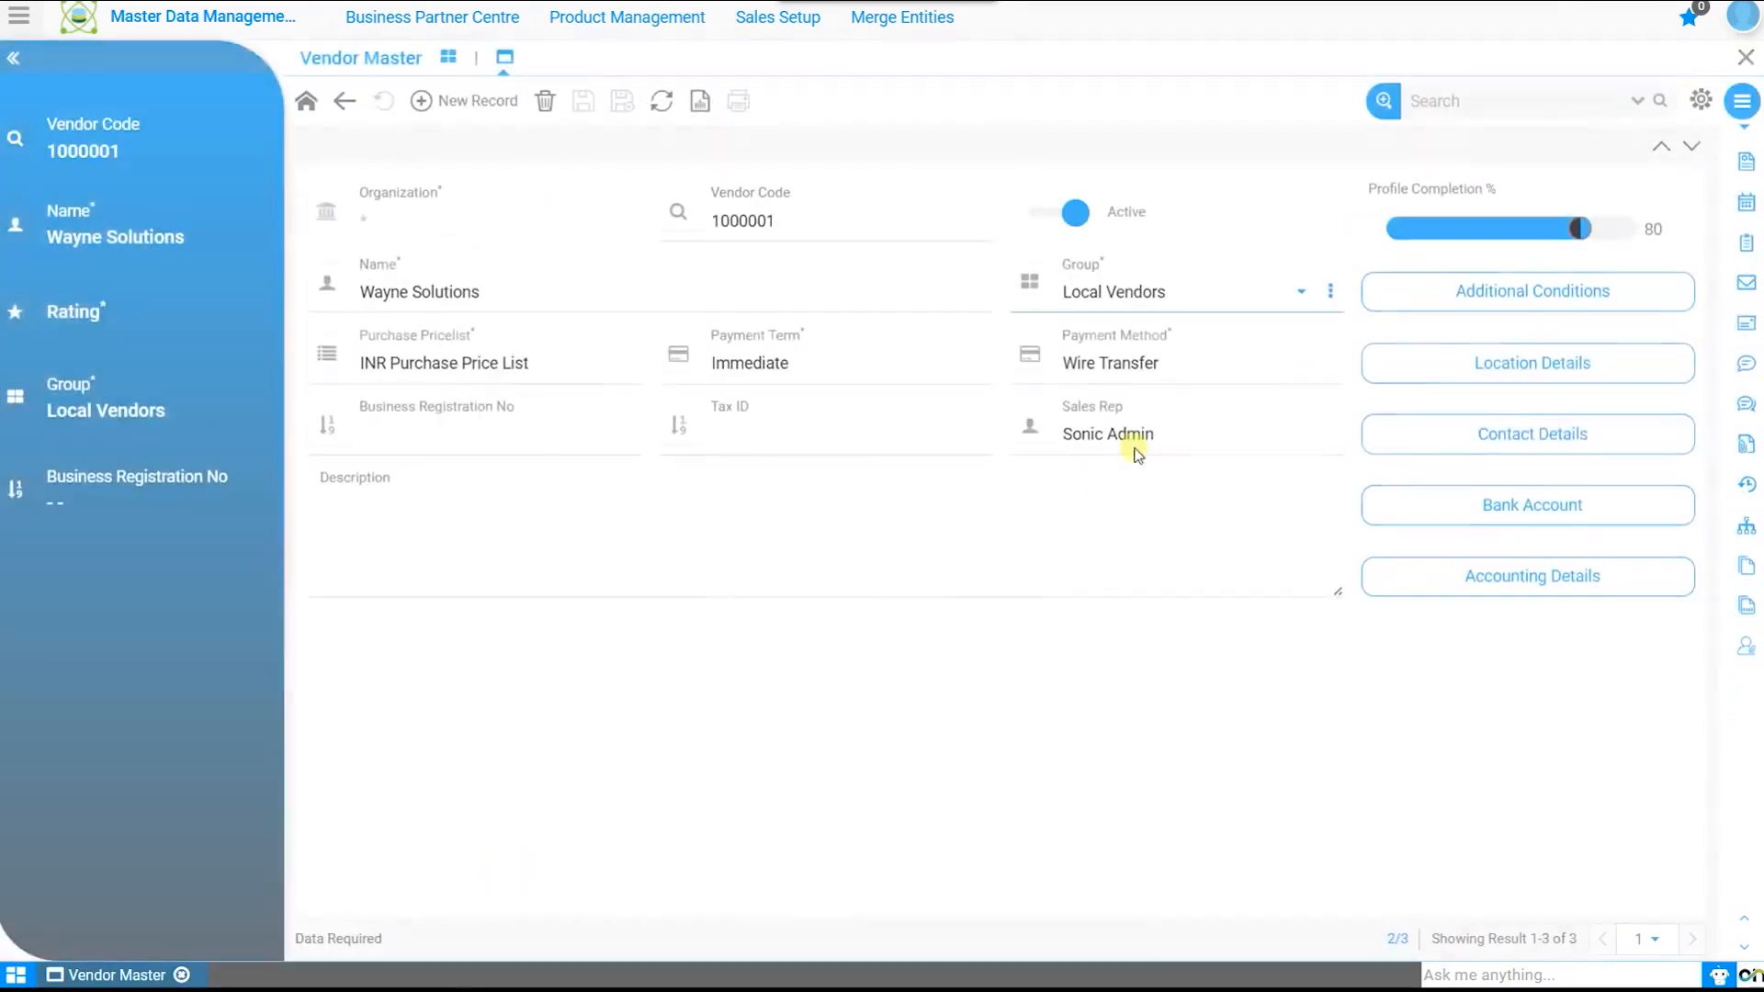